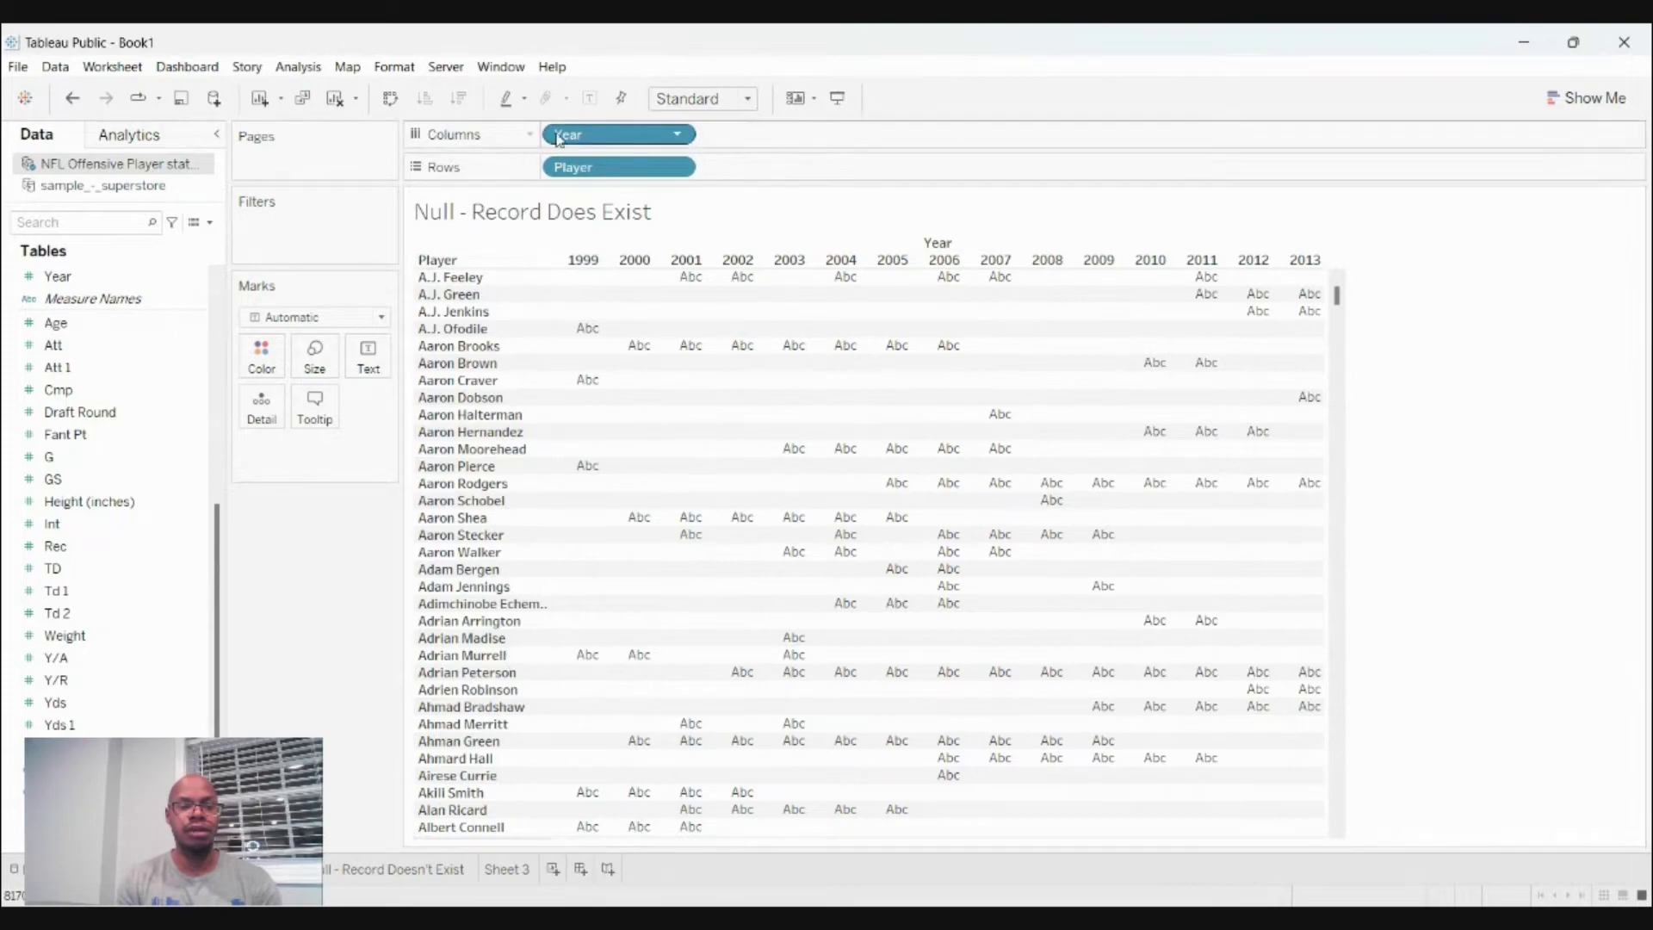
Remove Year from the columns and show the sum of Y/A as text for each player.
{"action": "left_click_drag", "start_coordinate": [568, 135], "coordinate": [130, 441]}
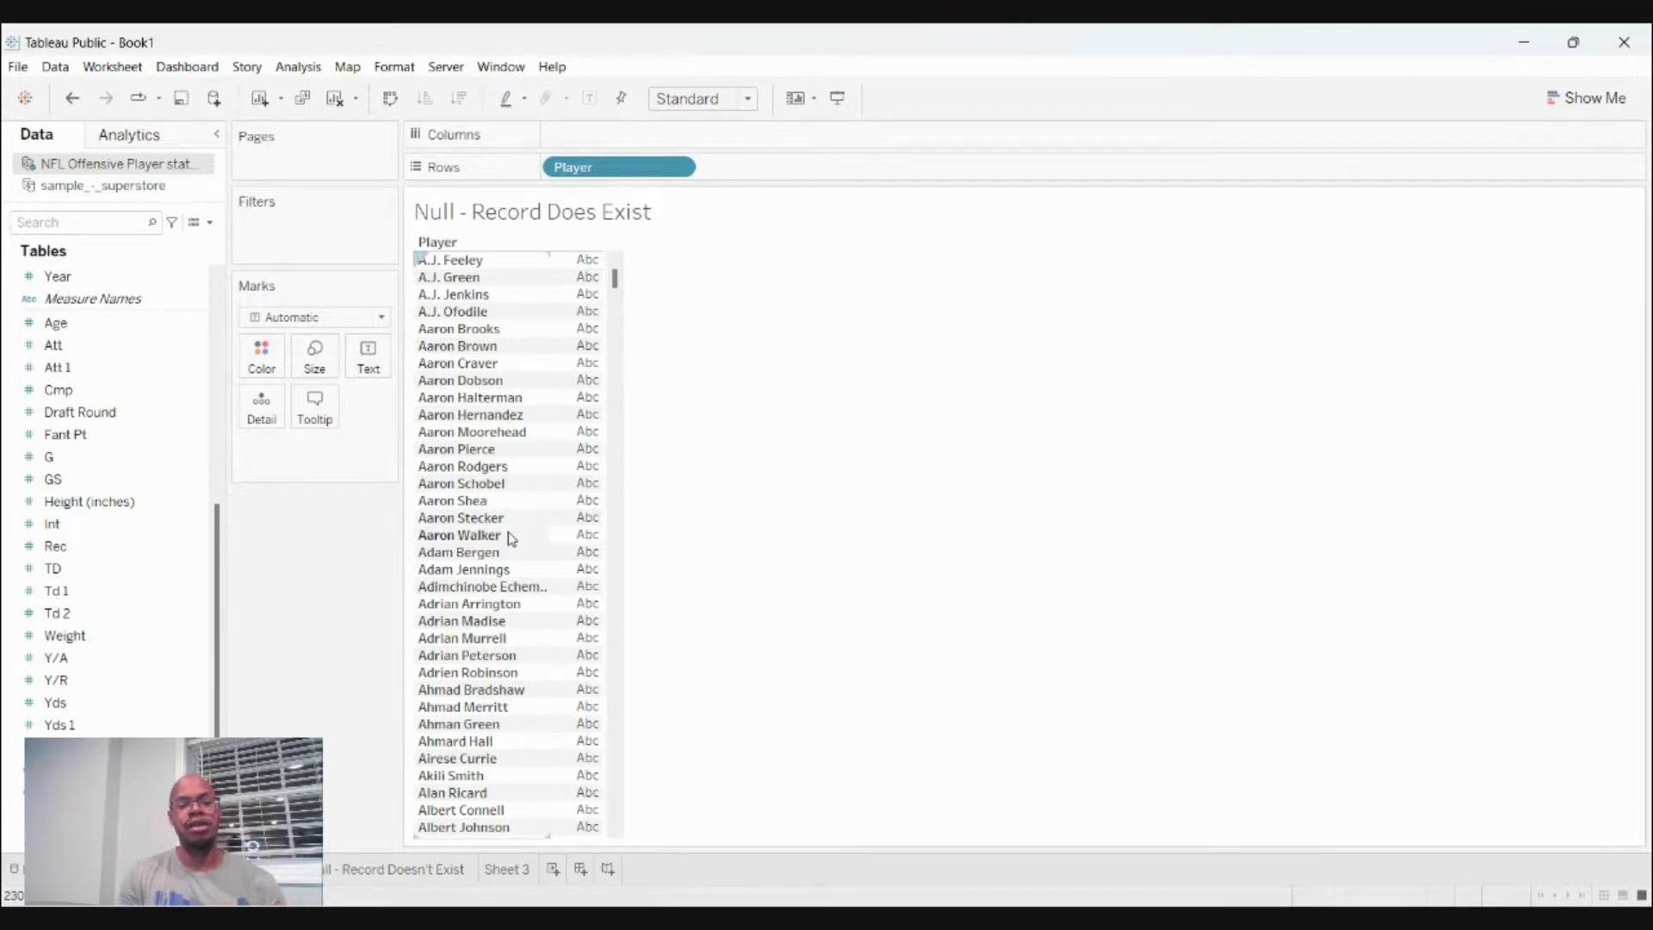
{"action": "scroll", "coordinate": [499, 529], "scroll_direction": "down", "scroll_amount": 9}
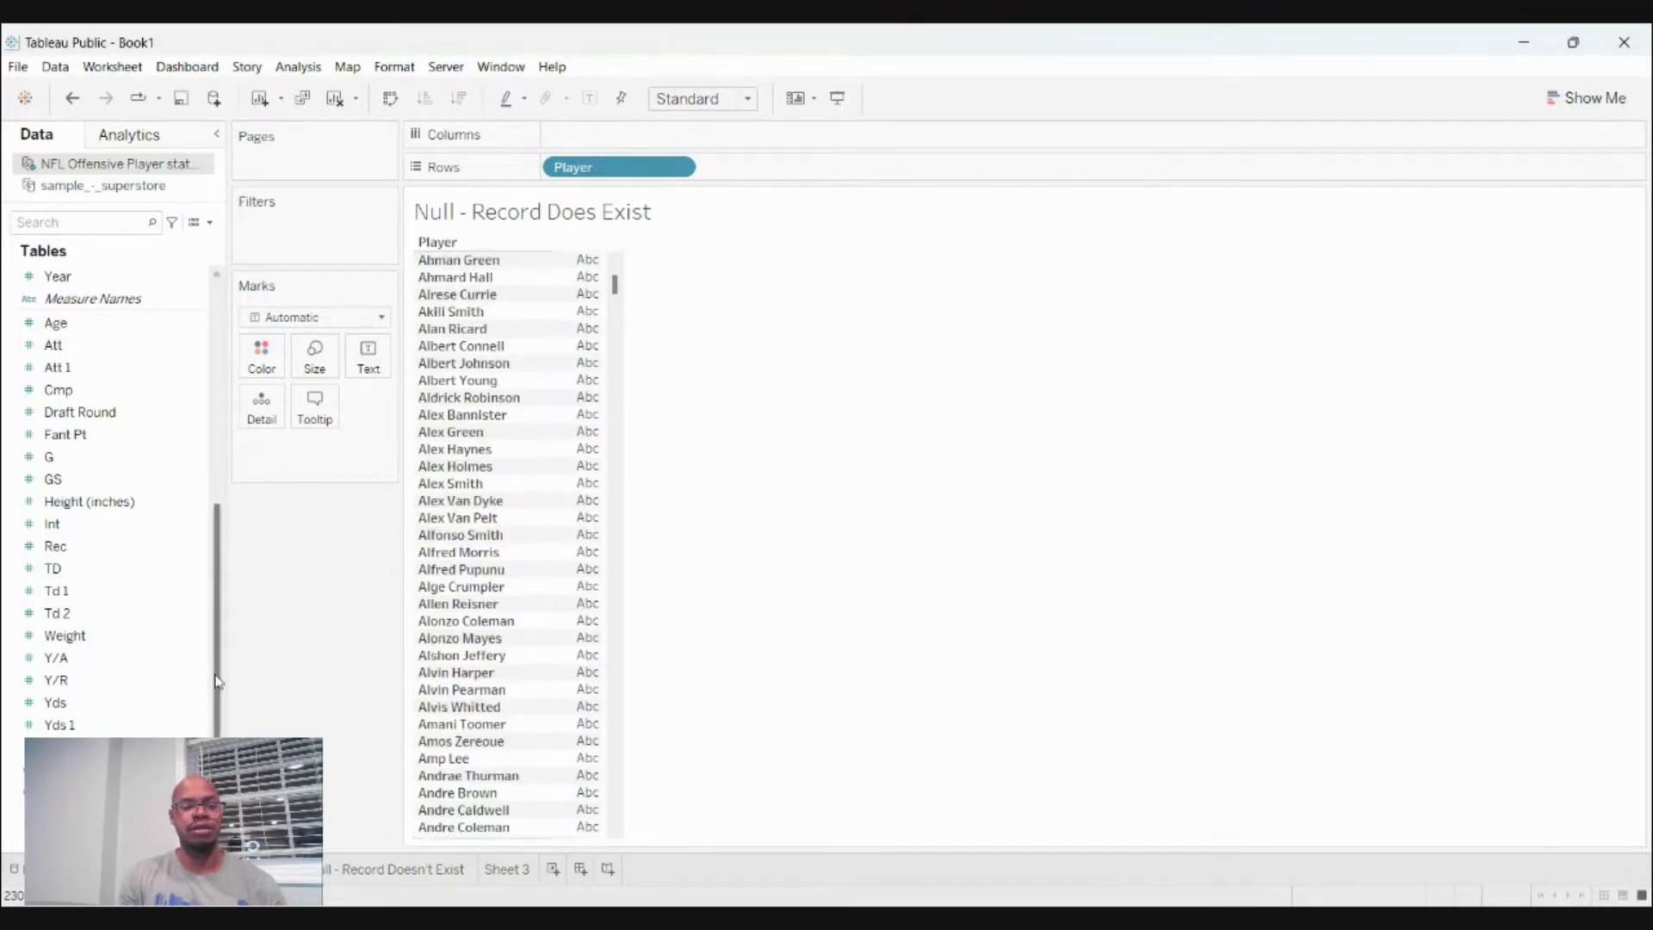
{"action": "left_click", "coordinate": [71, 659]}
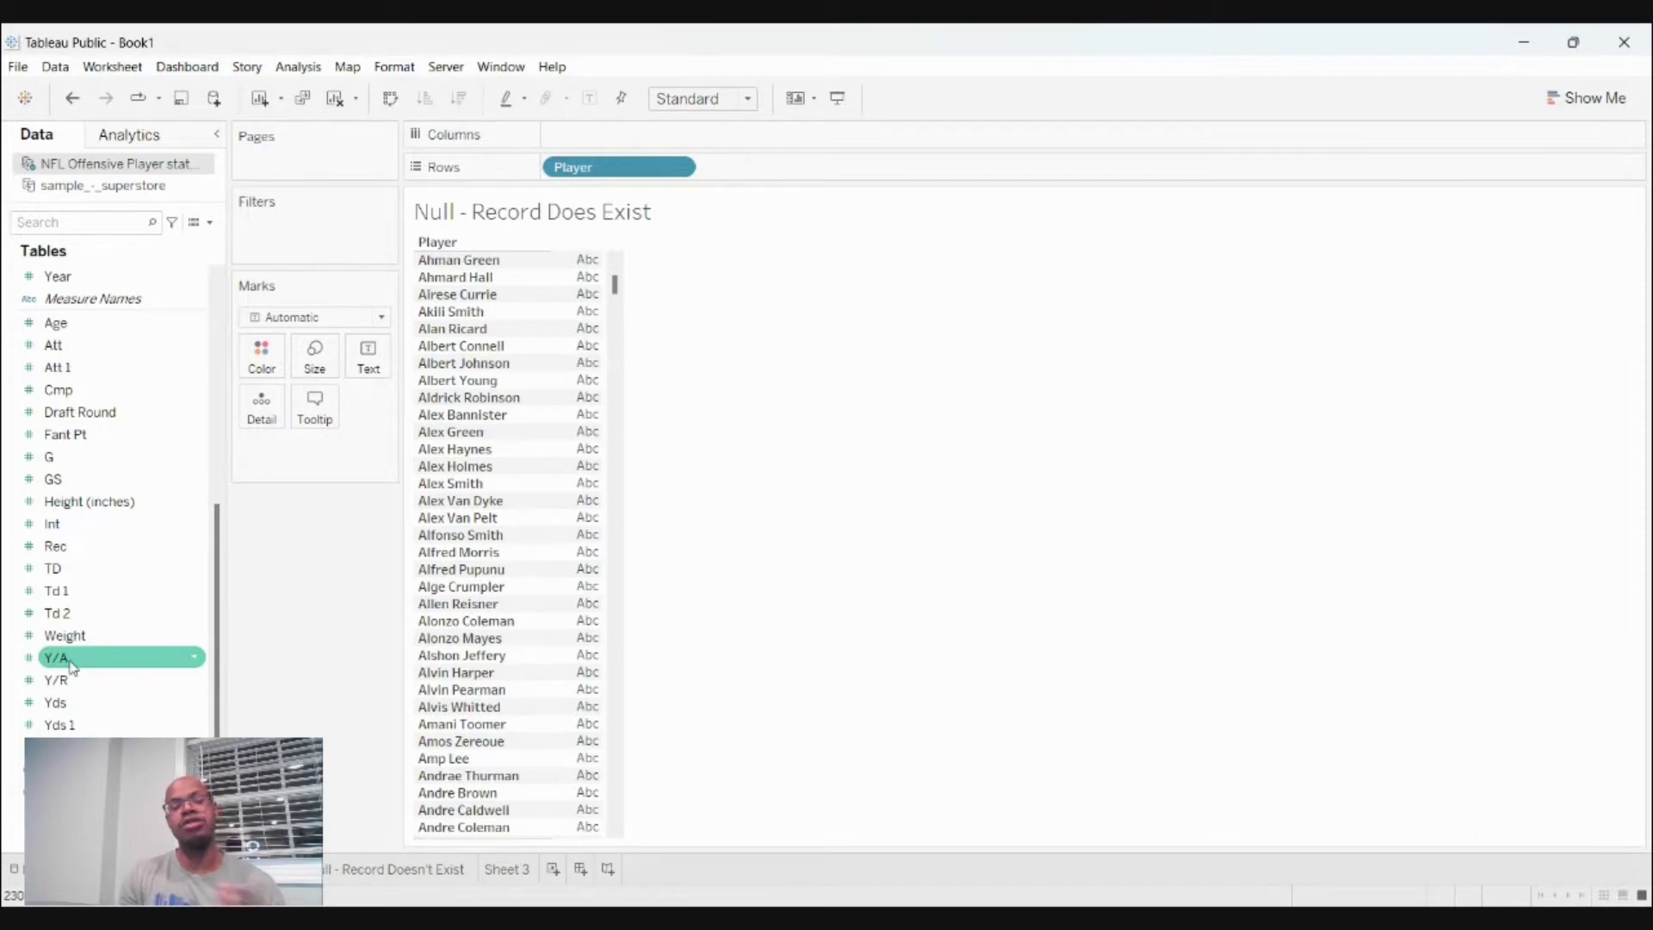
{"action": "left_click_drag", "start_coordinate": [71, 663], "coordinate": [367, 373]}
{"action": "scroll", "coordinate": [497, 378], "scroll_direction": "down", "scroll_amount": 15}
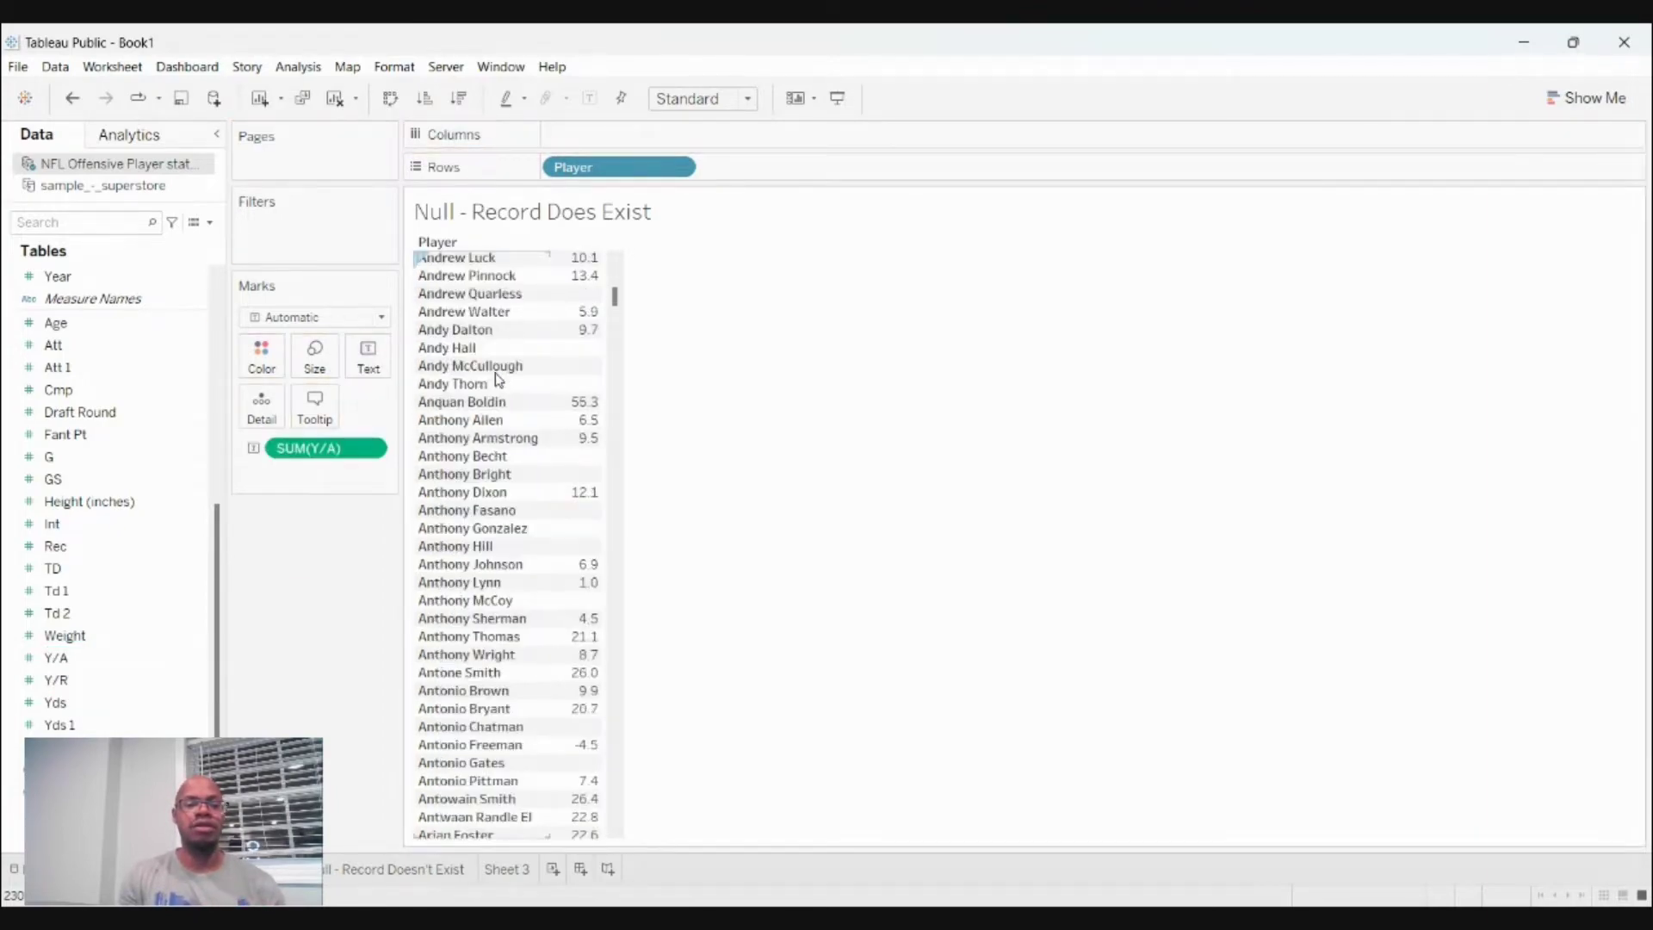
{"action": "scroll", "coordinate": [497, 378], "scroll_direction": "down", "scroll_amount": 10}
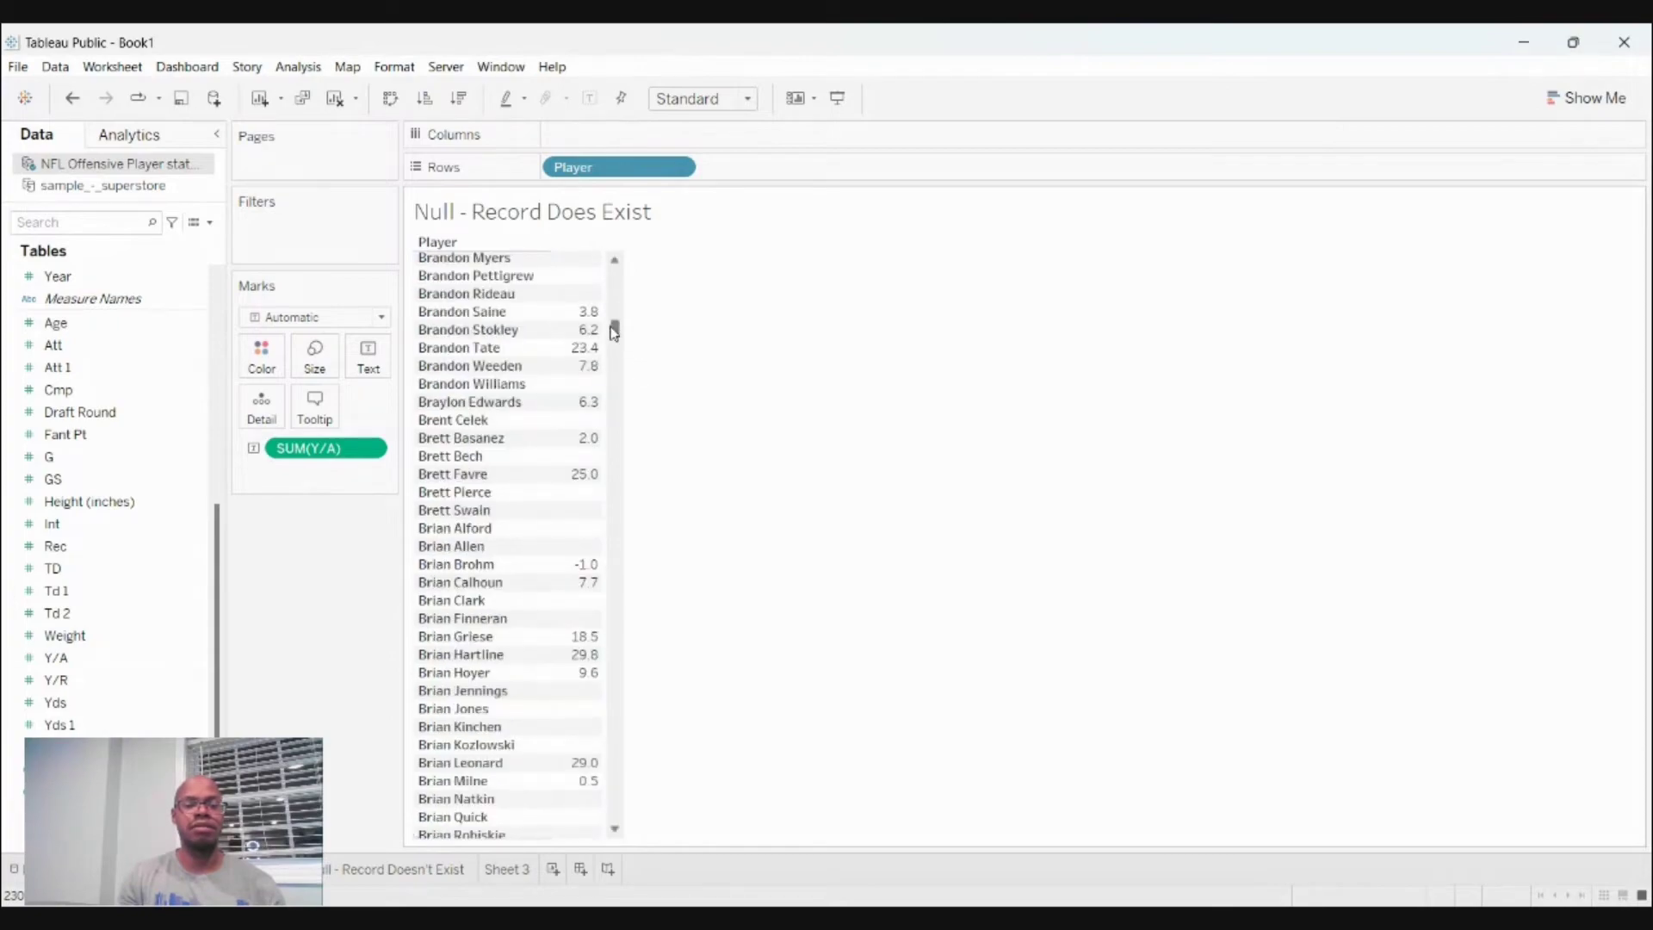
{"action": "left_click_drag", "start_coordinate": [613, 332], "coordinate": [618, 245]}
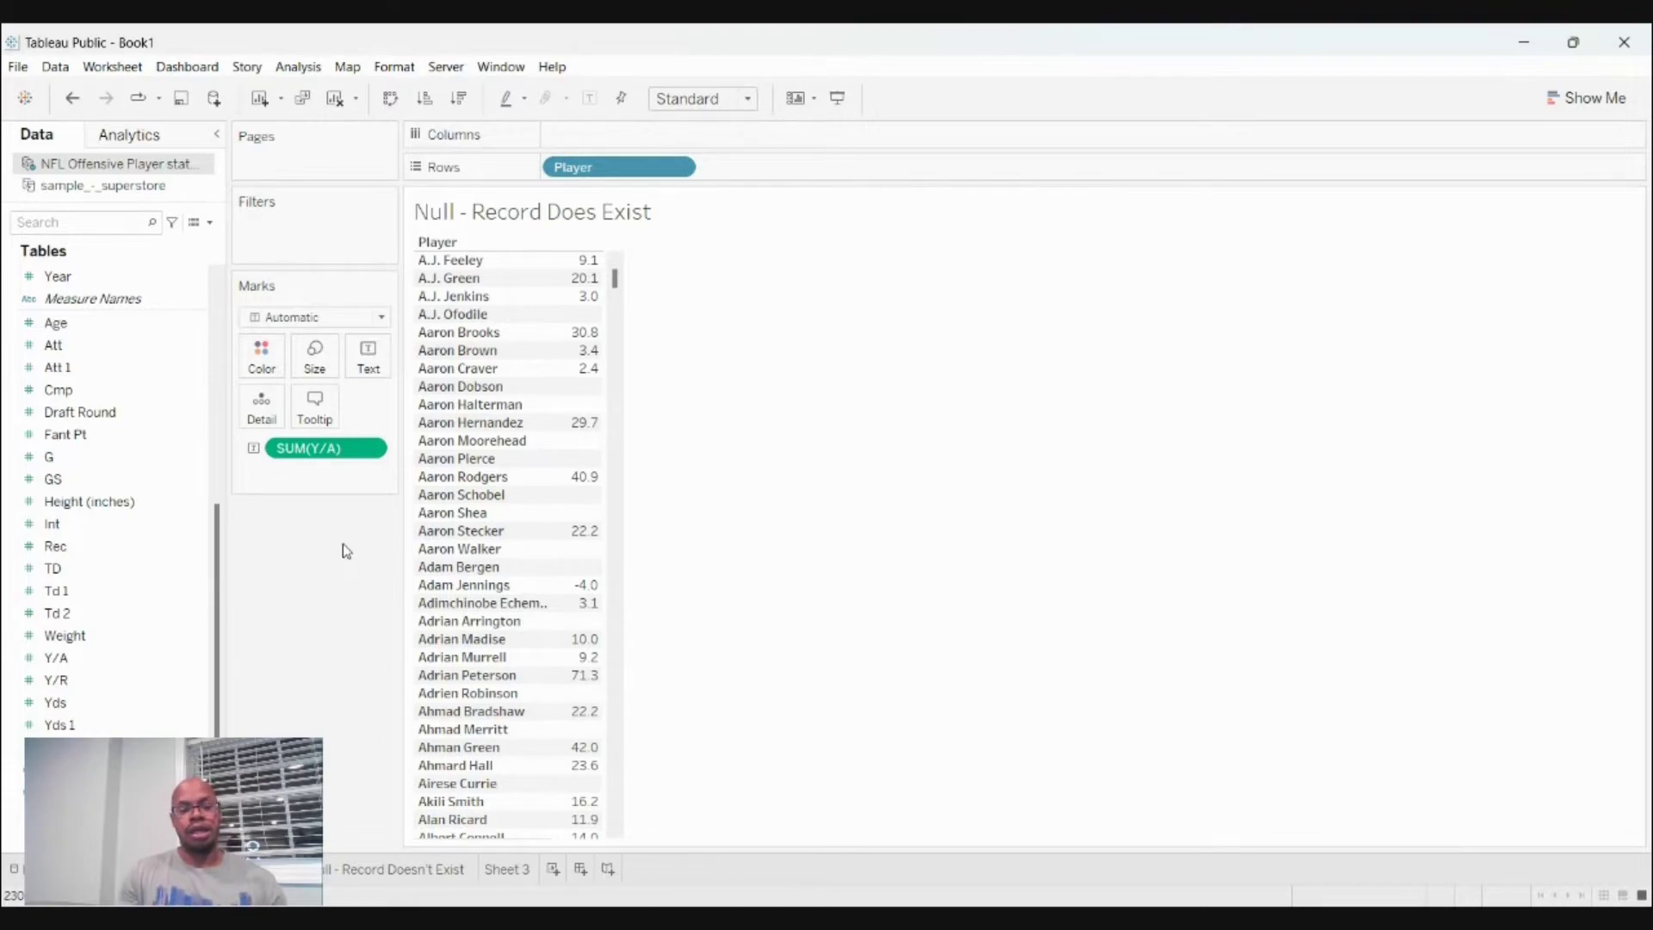
Wrap the SUM(Y/A) text measure in the ZN function so the calculation reads zn(SUM([Y/A])).
{"action": "double_click", "coordinate": [315, 449]}
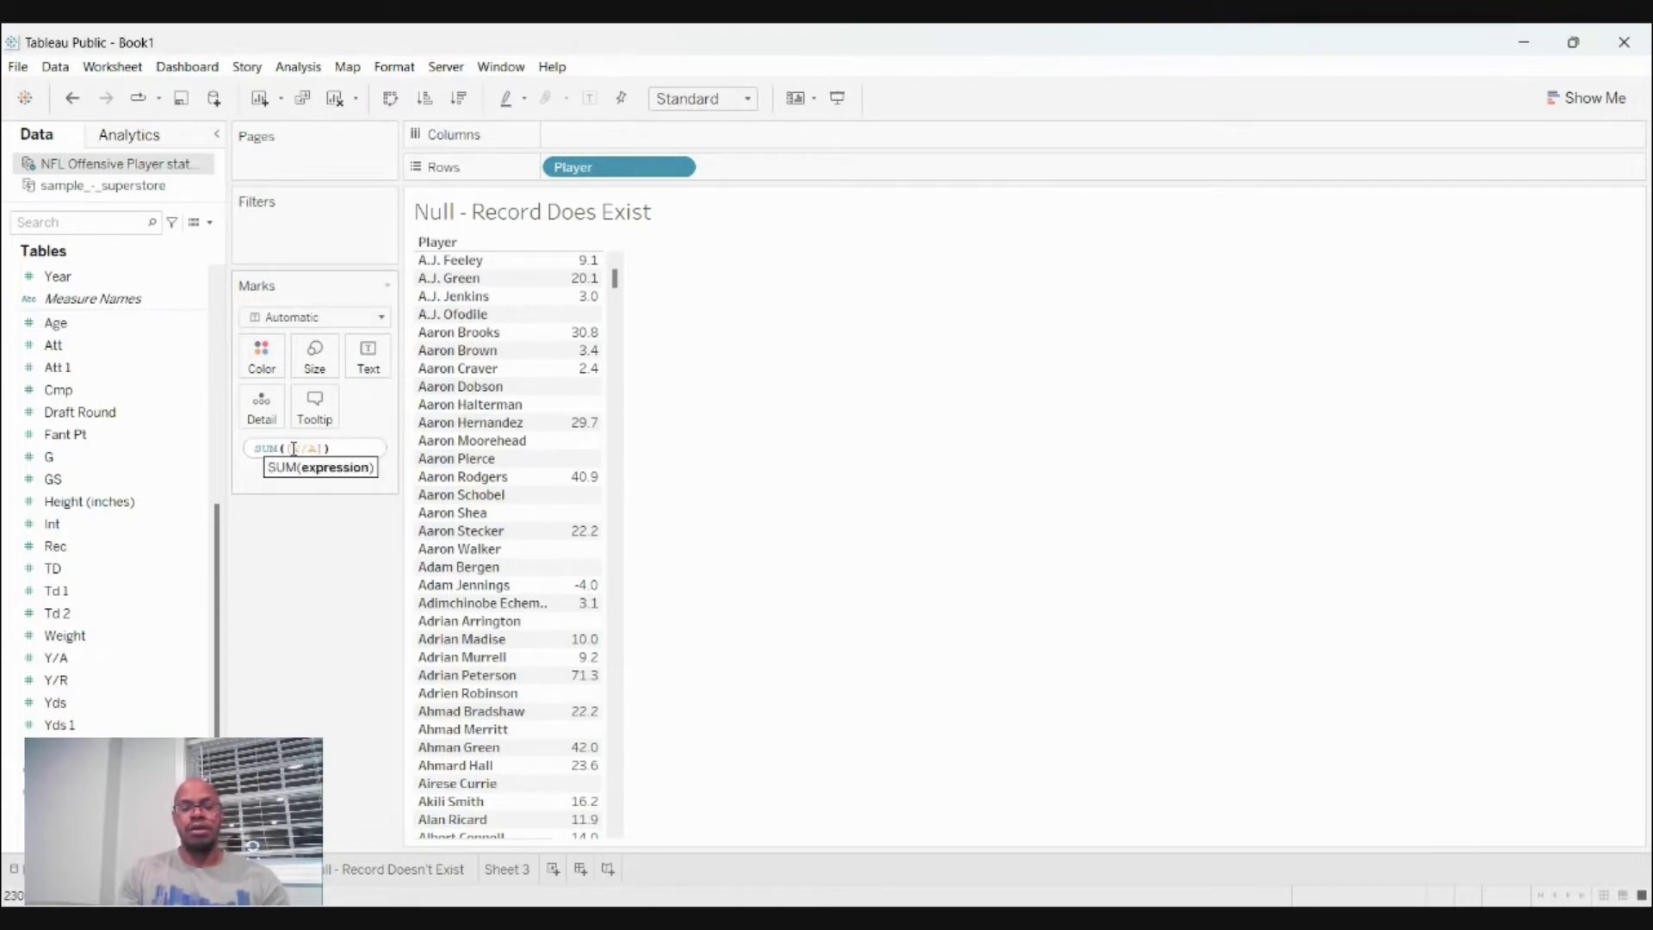
{"action": "key", "text": "Home"}
{"action": "type", "text": "zn("}
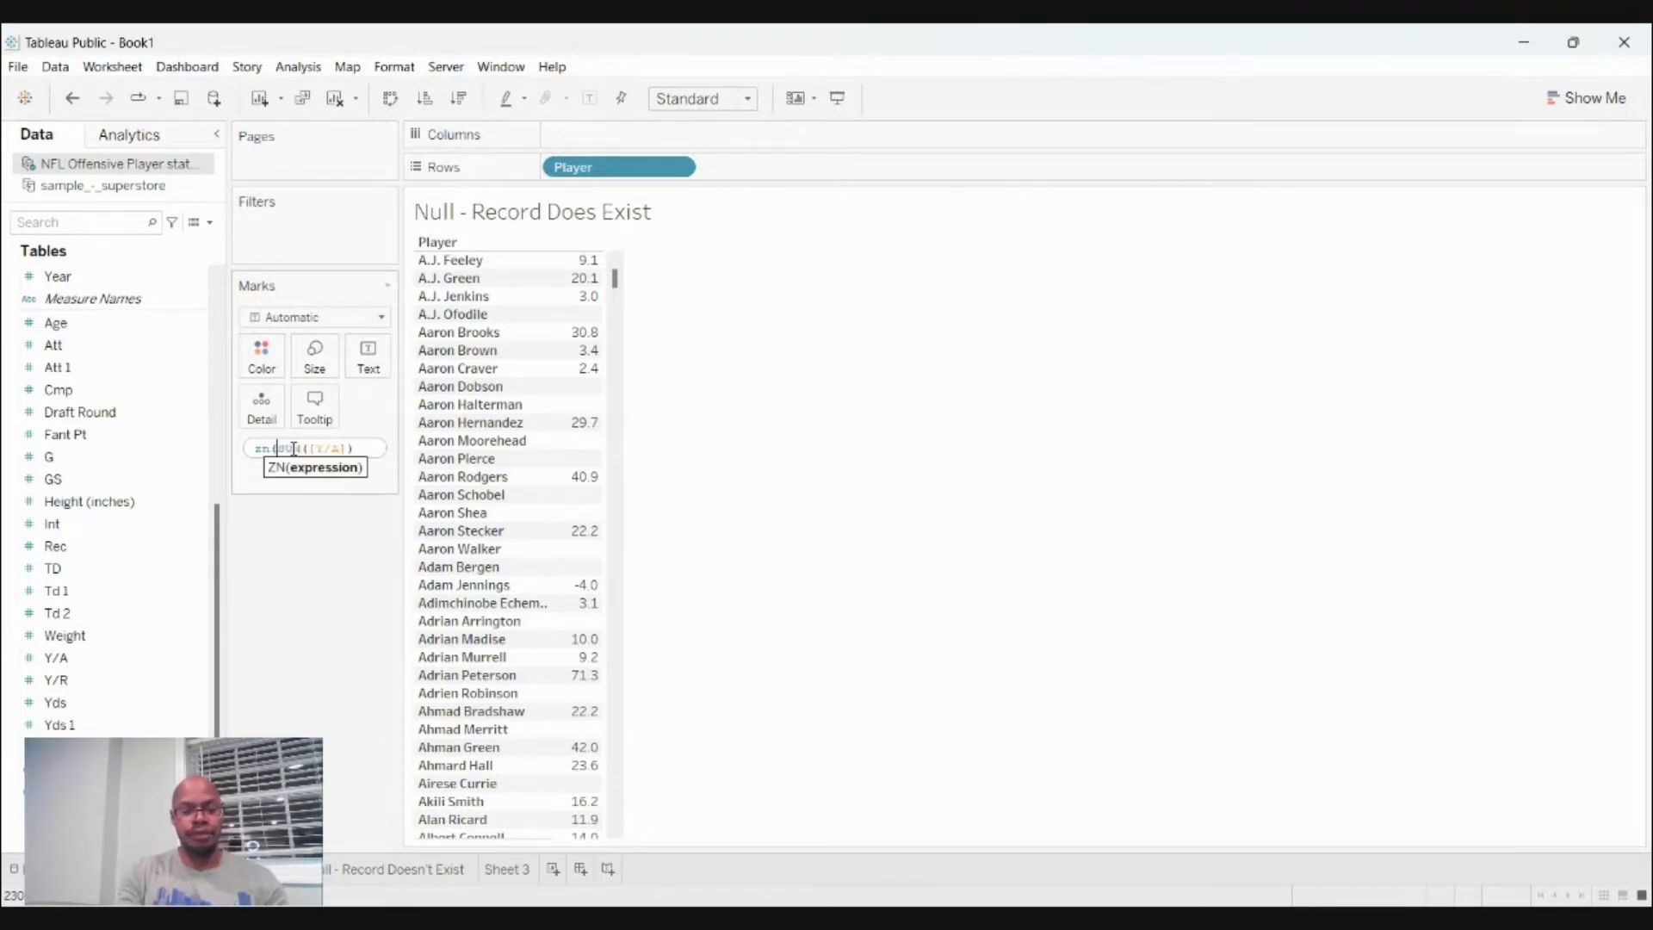
{"action": "key", "text": "End"}
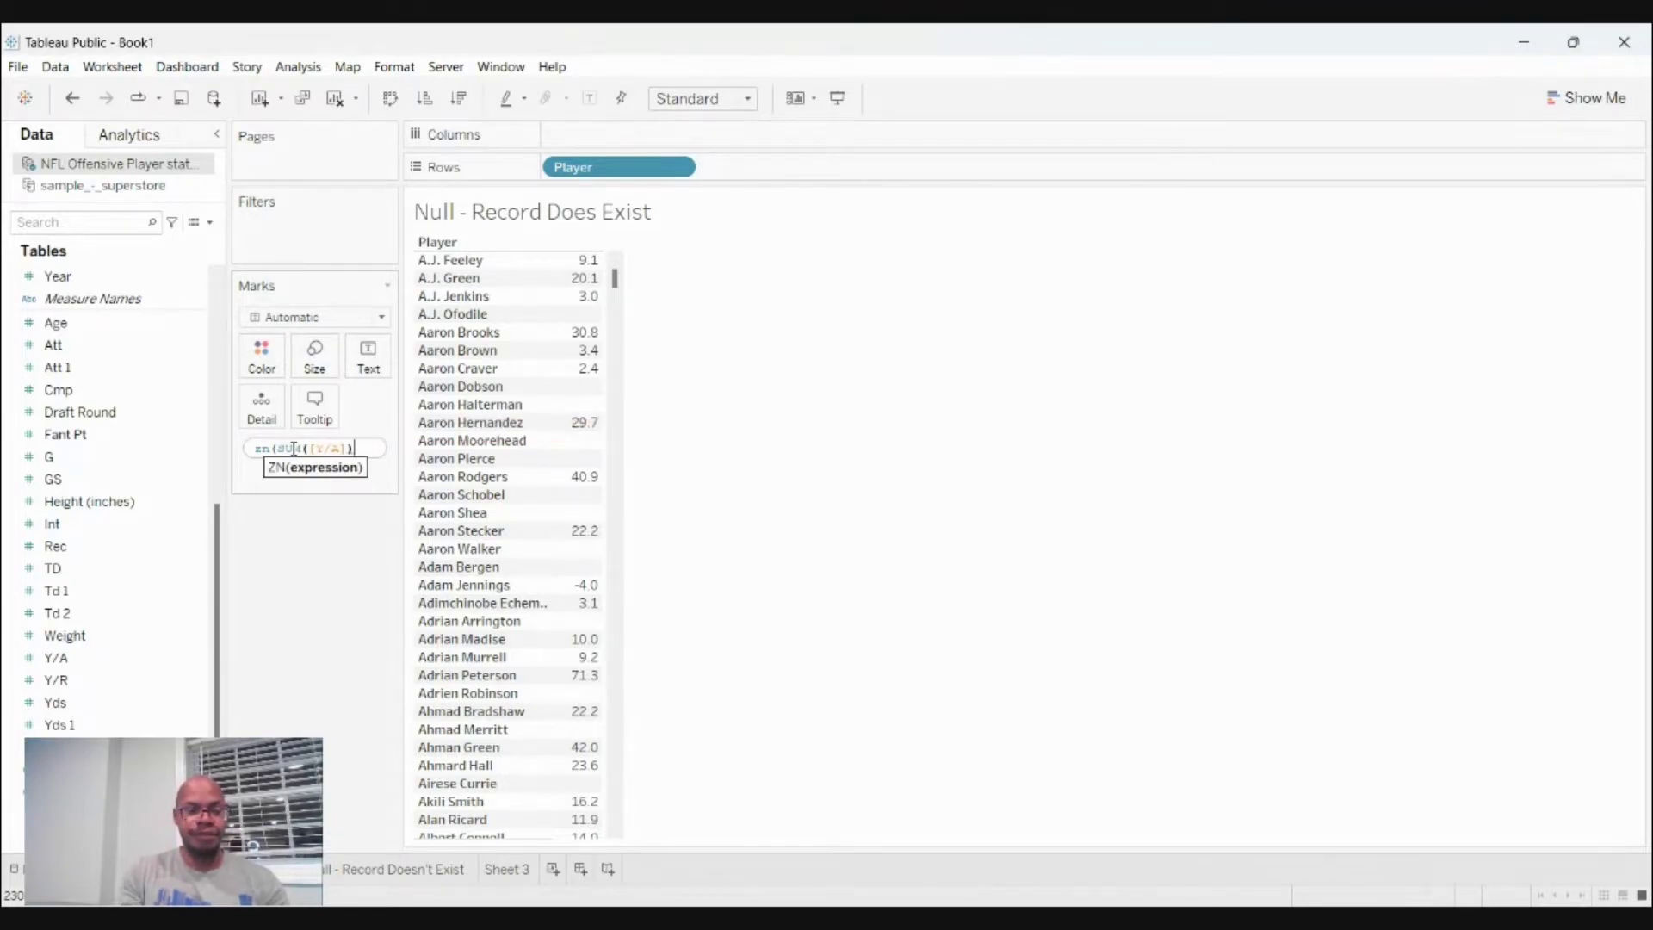
{"action": "type", "text": ")"}
{"action": "key", "text": "Return"}
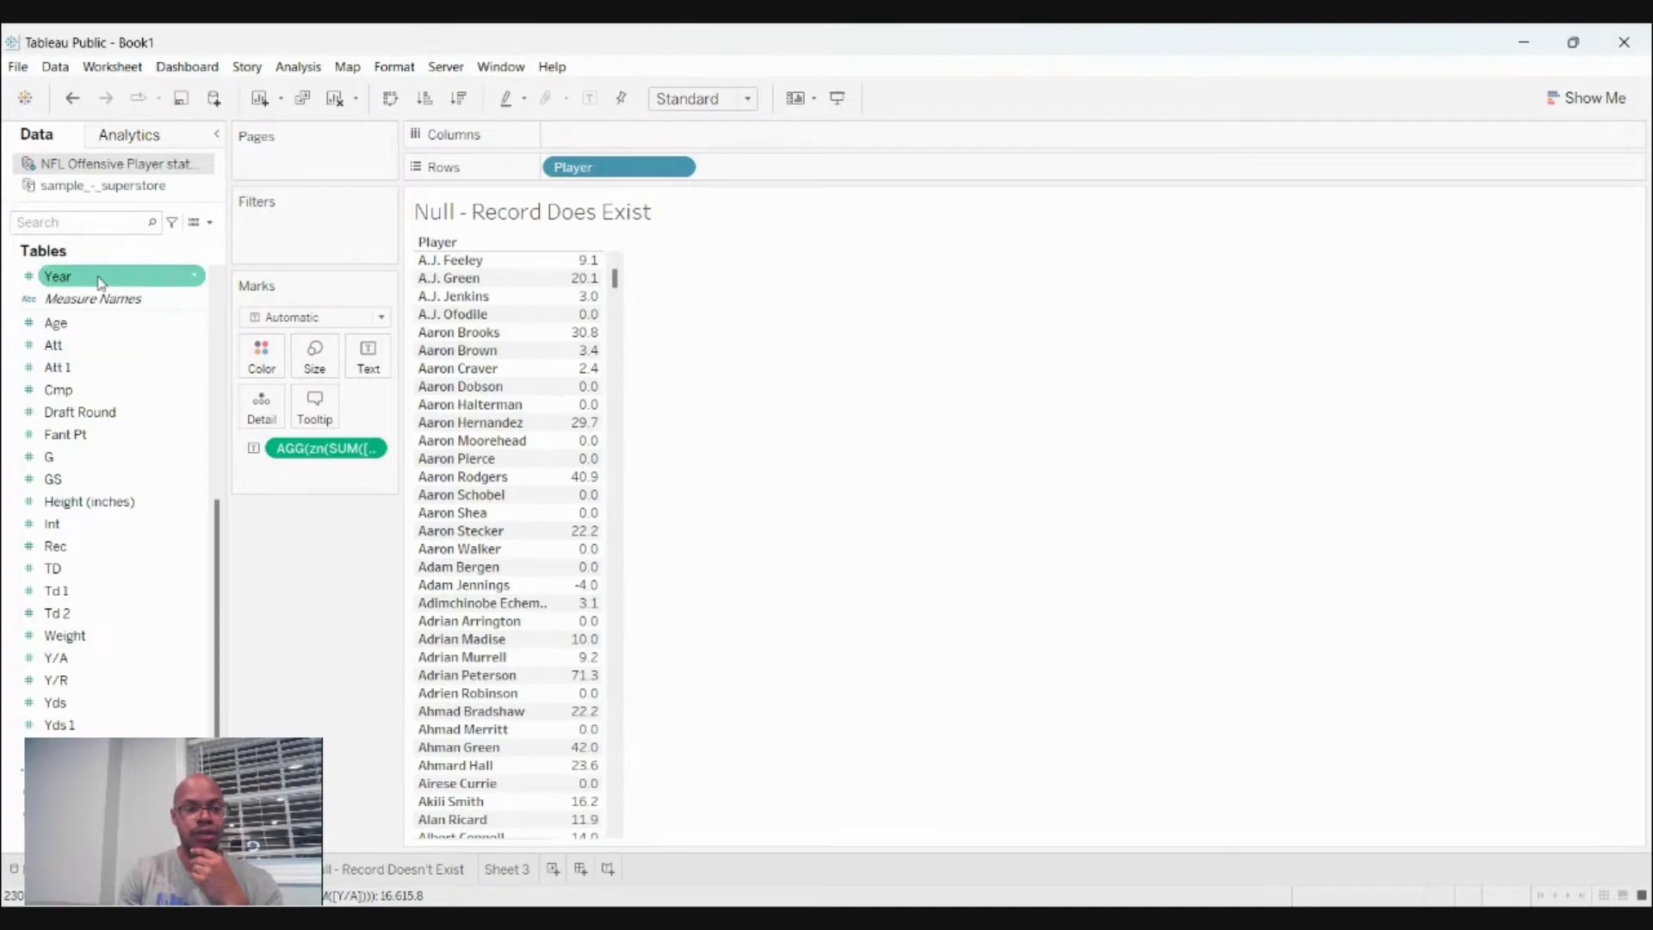
Add Year to the columns as a discrete field, giving one column per year.
{"action": "left_click_drag", "start_coordinate": [100, 282], "coordinate": [606, 145]}
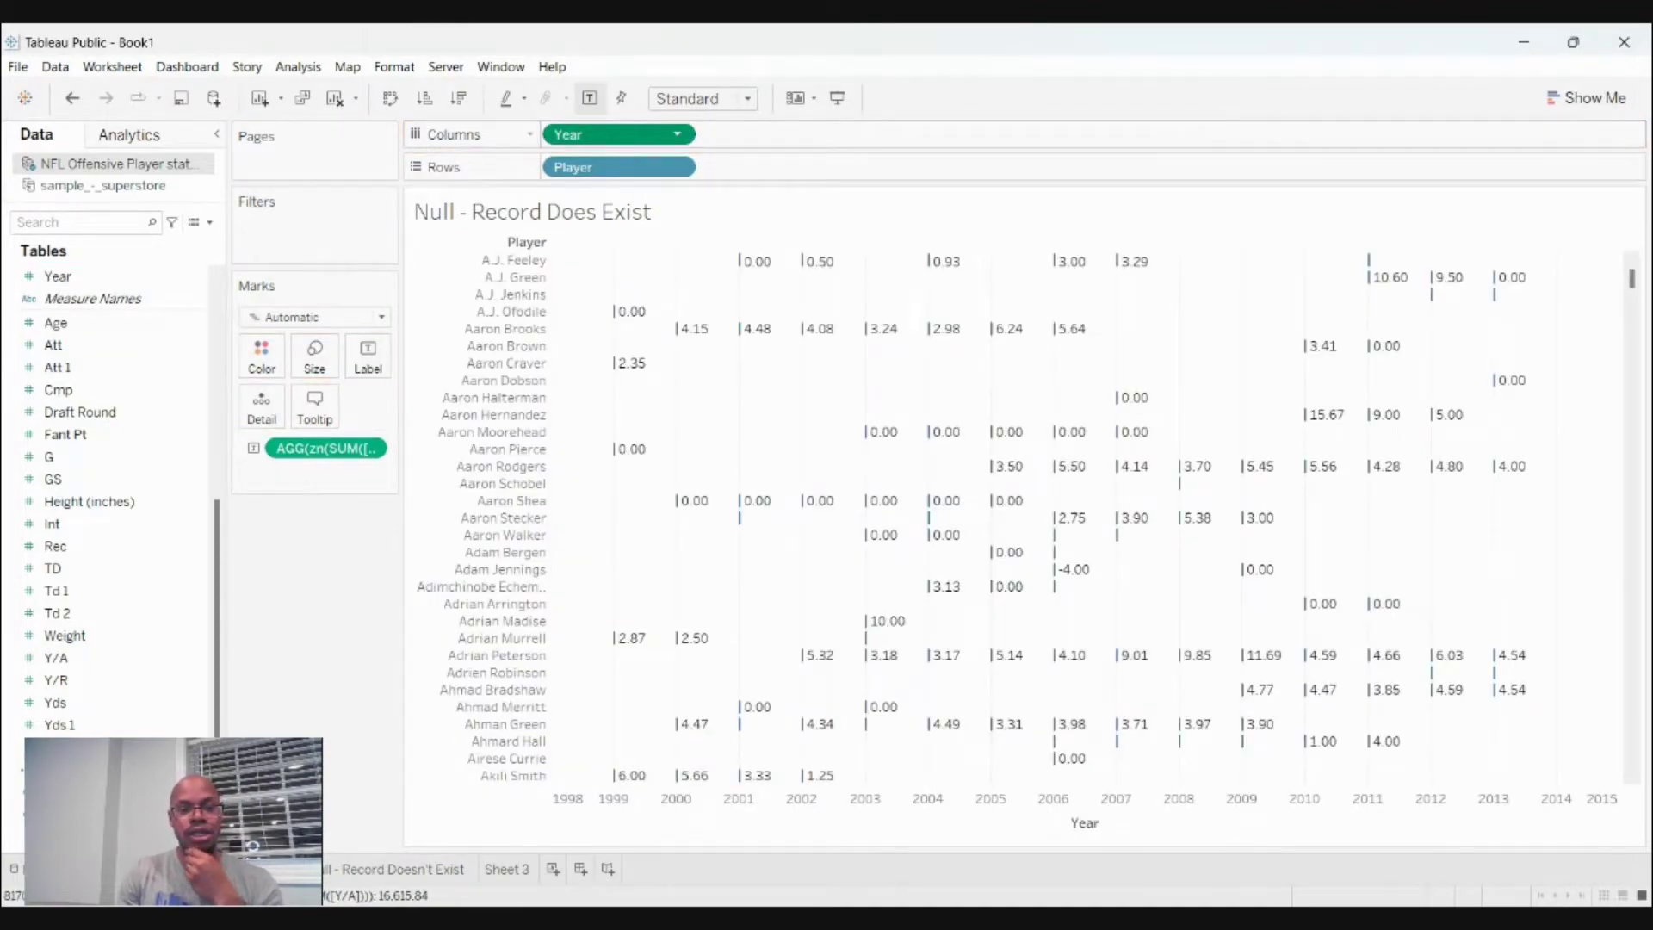
{"action": "left_click", "coordinate": [684, 345]}
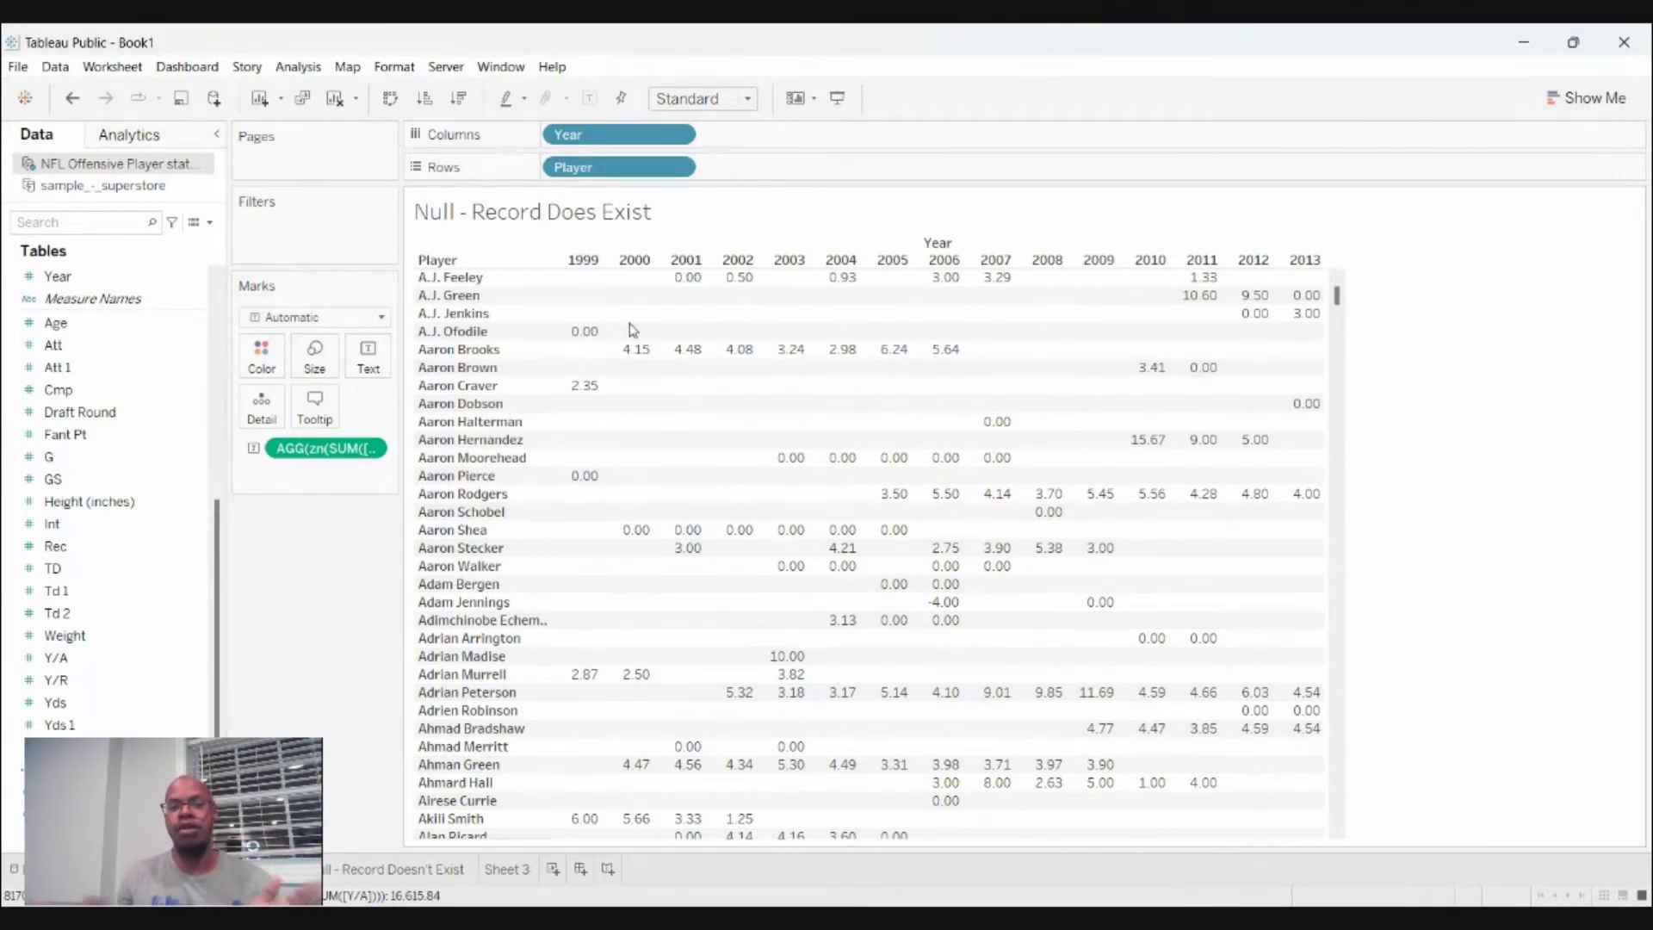
Filter the table to keep only the player A.J. Ofodile, and undo that filter.
{"action": "left_click", "coordinate": [465, 334]}
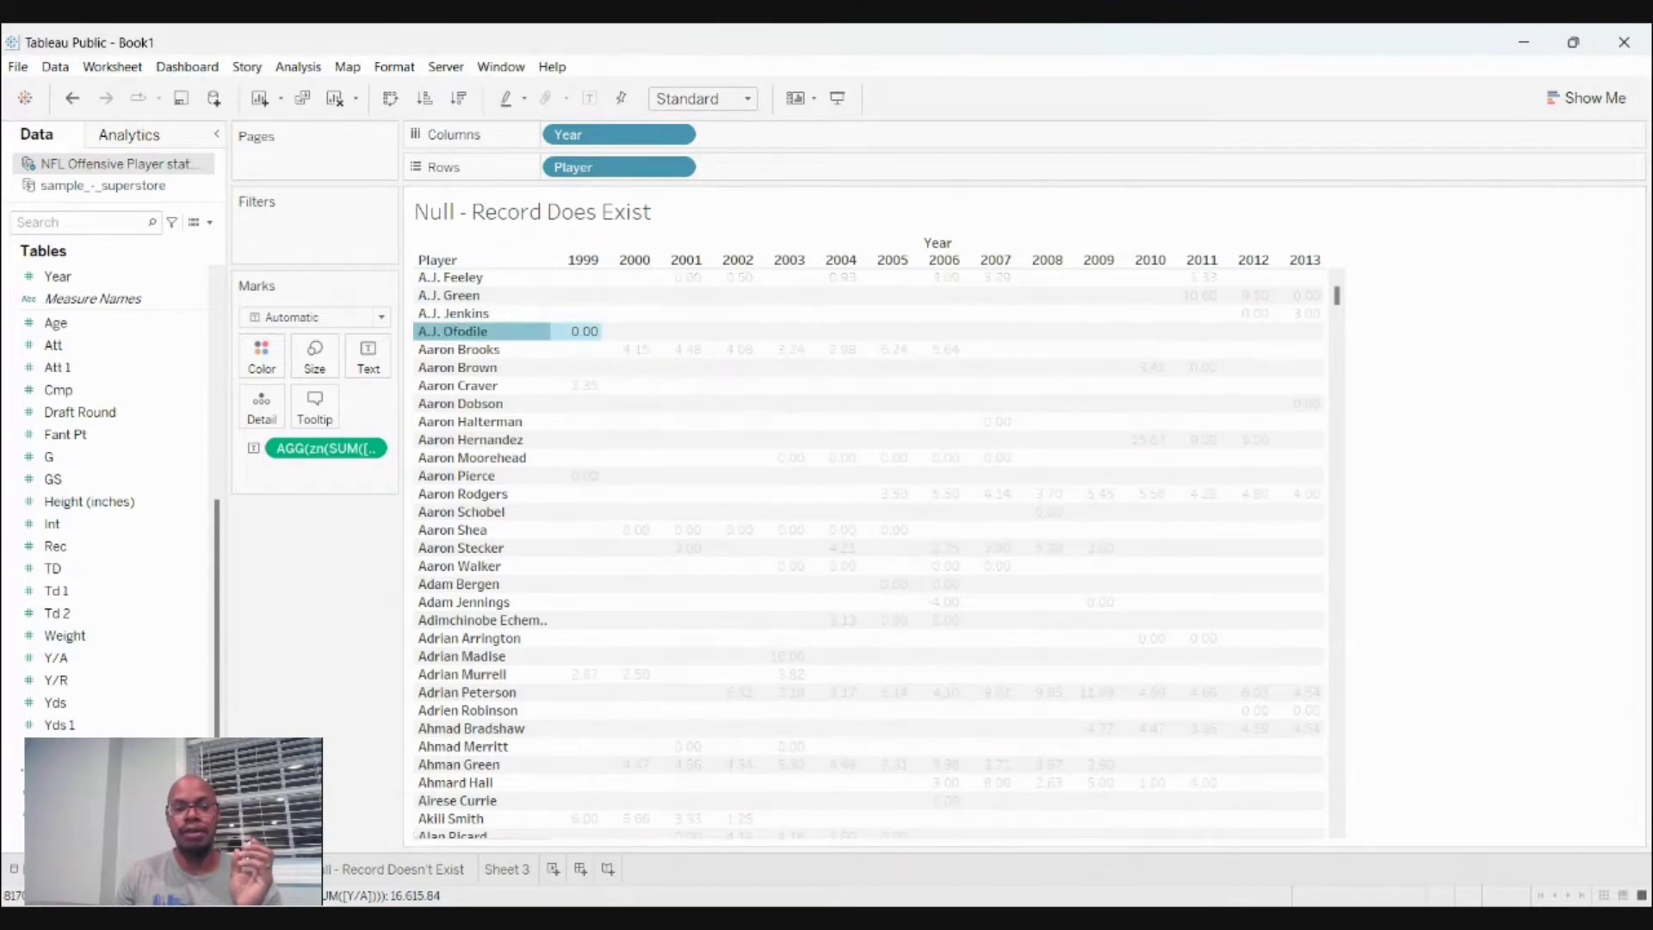
{"action": "left_click", "coordinate": [478, 336]}
{"action": "left_click", "coordinate": [491, 385]}
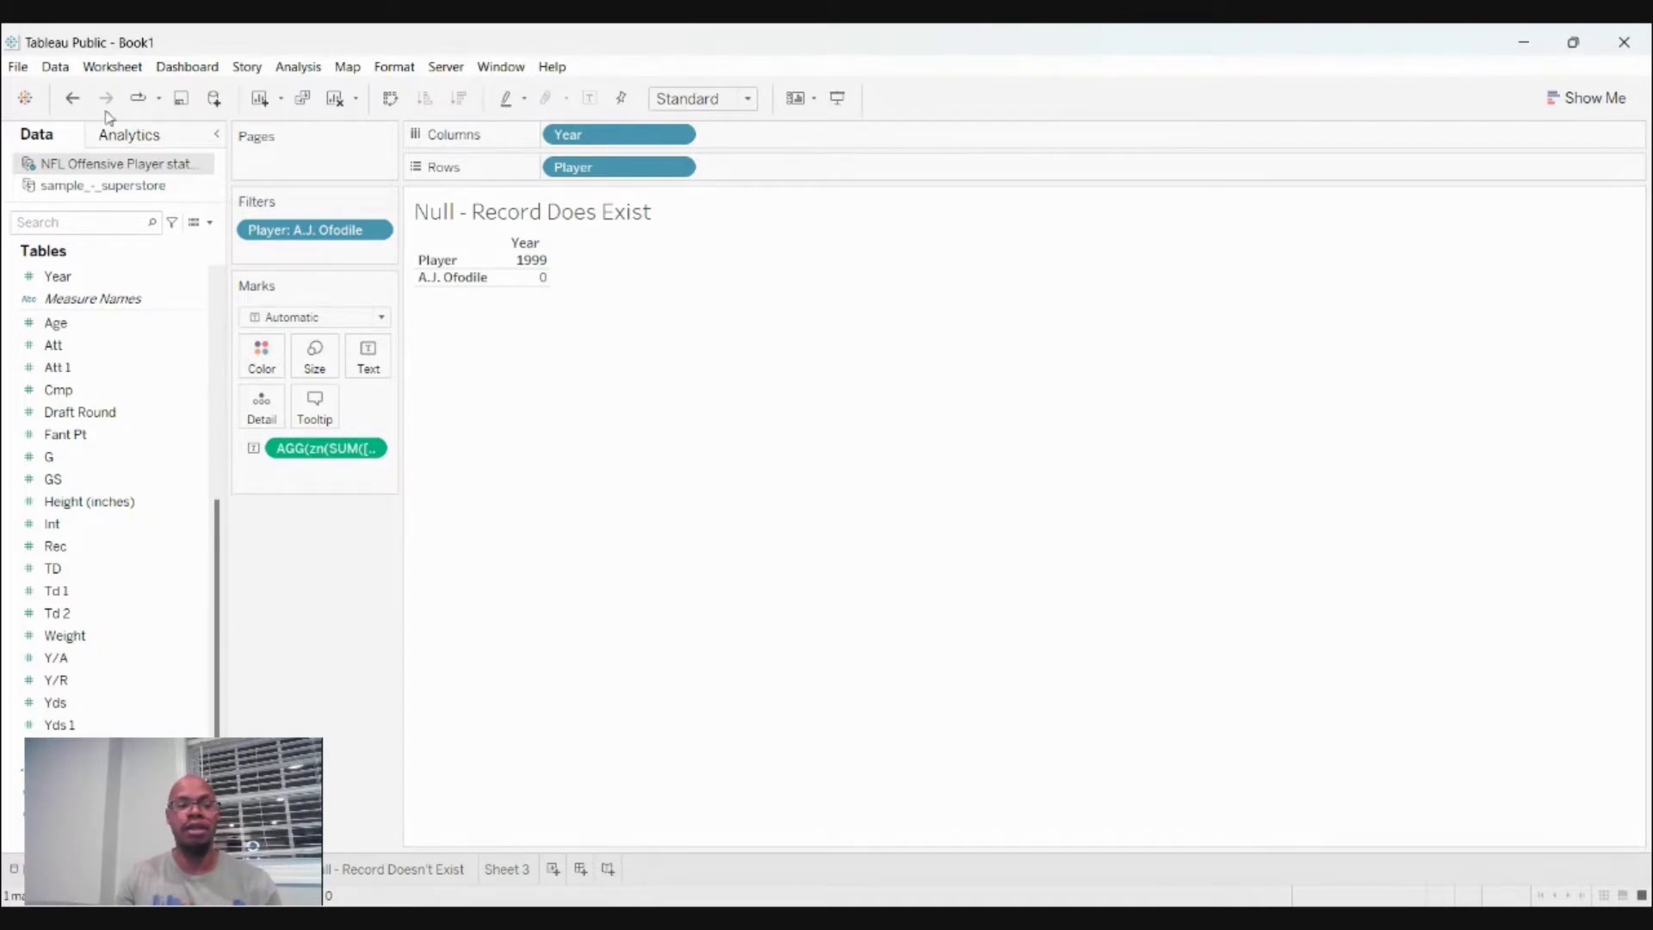
{"action": "left_click", "coordinate": [72, 99]}
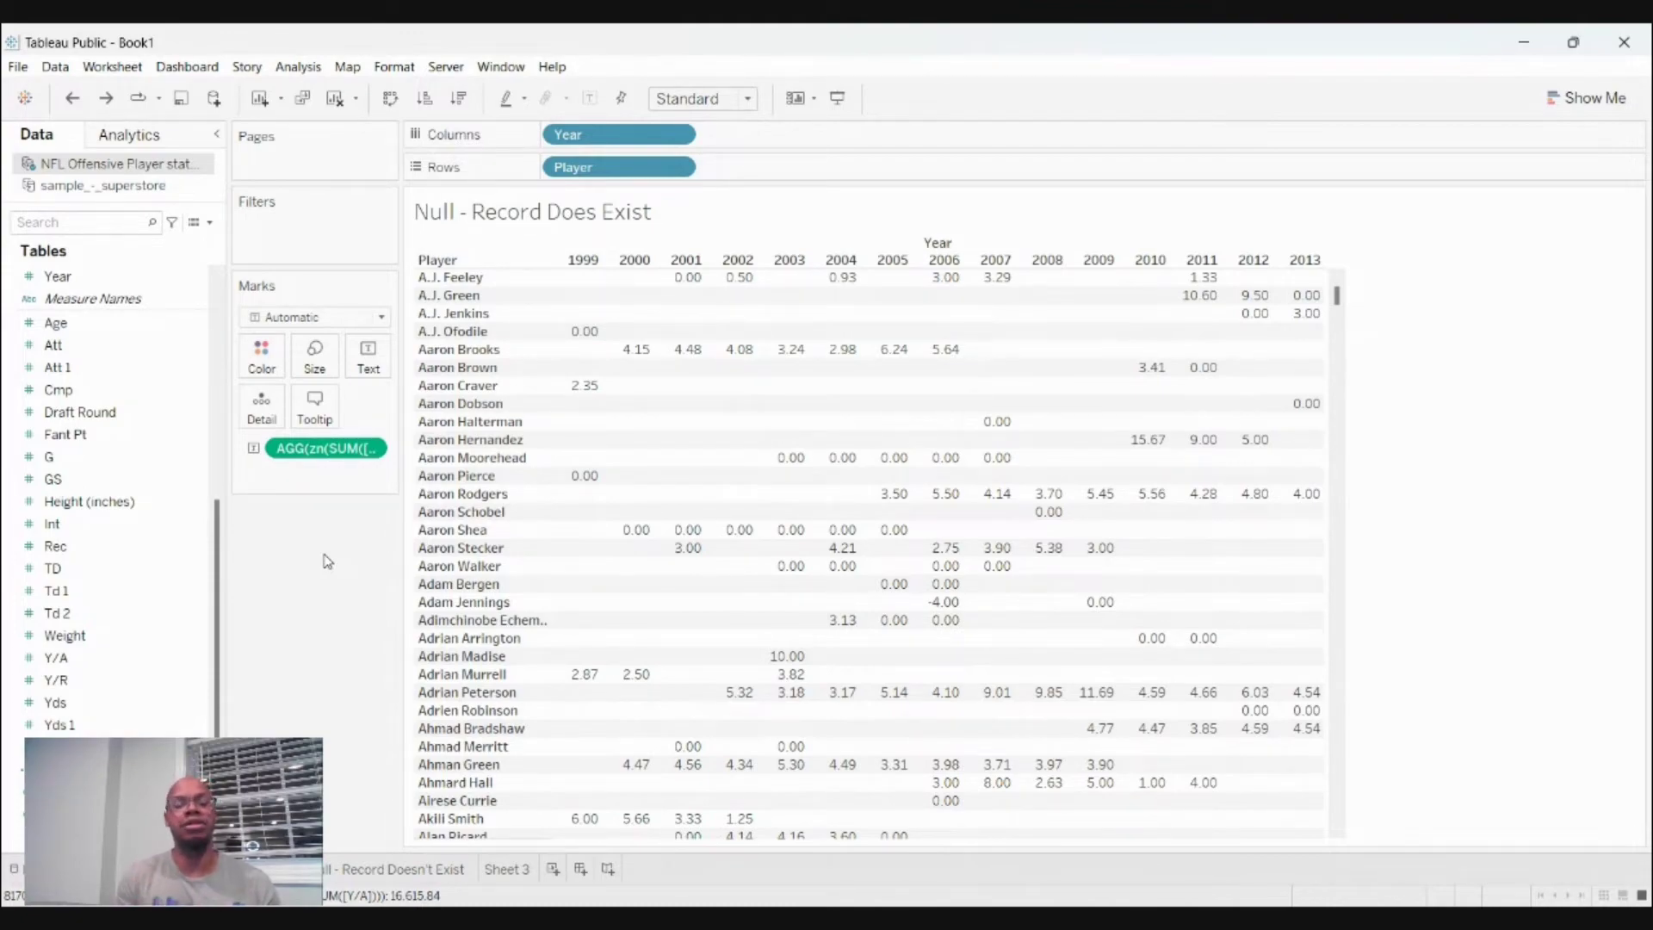
Go to the "Null - Record Doesn't Exist" worksheet and remove its Customer Name filter.
{"action": "left_click", "coordinate": [362, 876]}
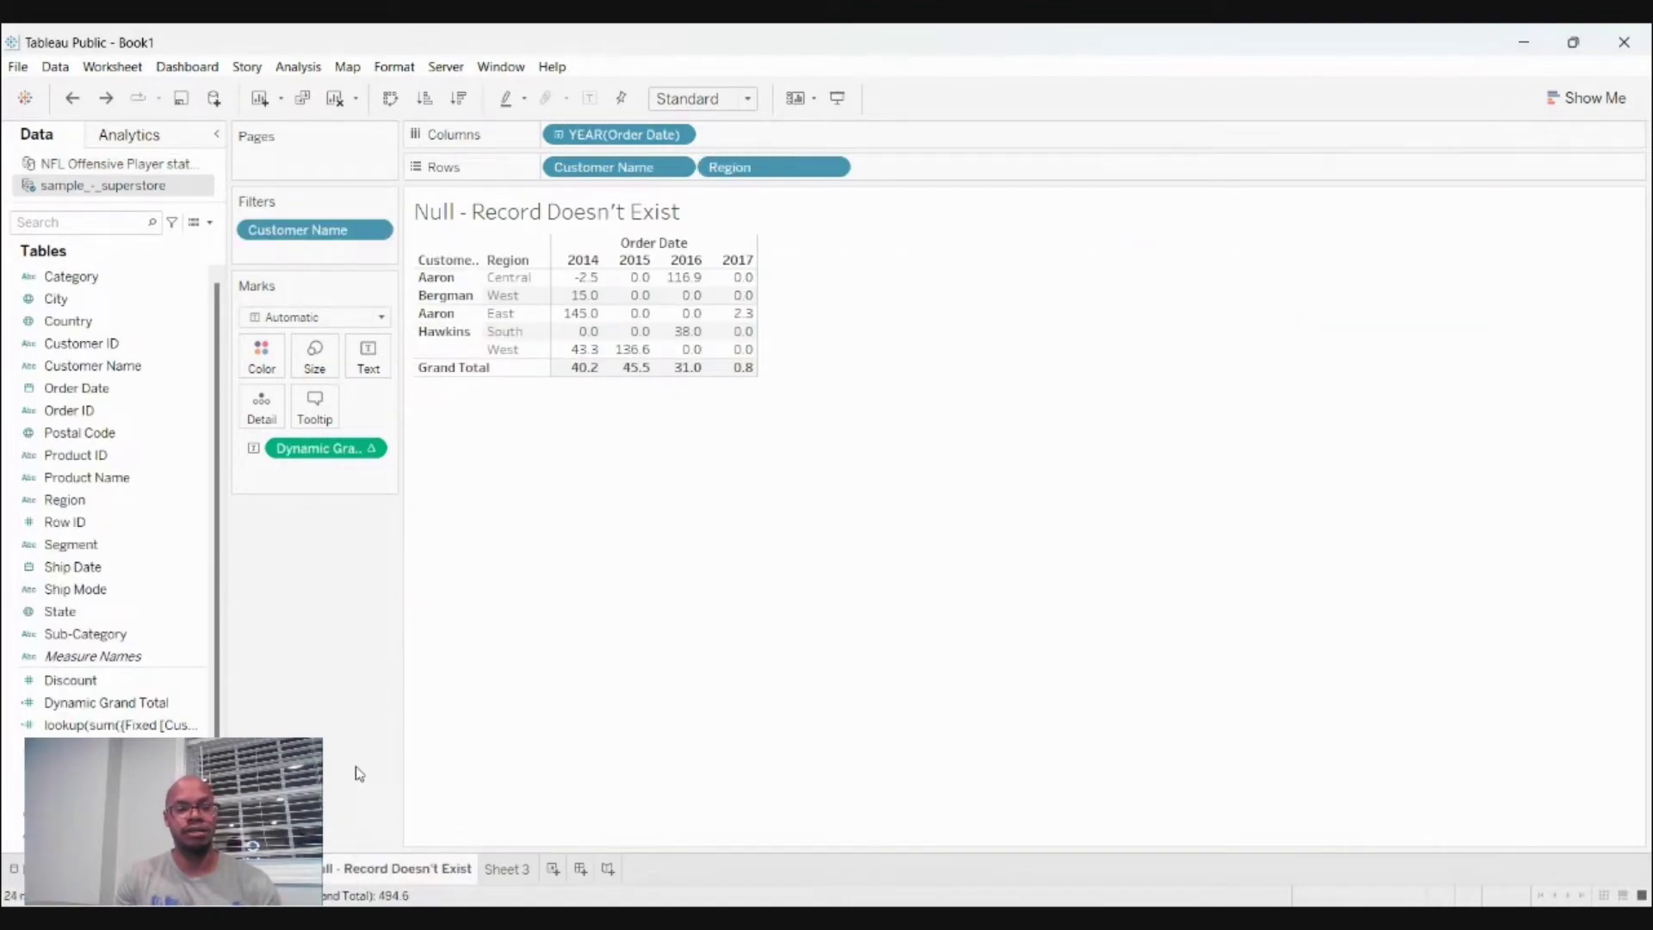
{"action": "left_click", "coordinate": [449, 336]}
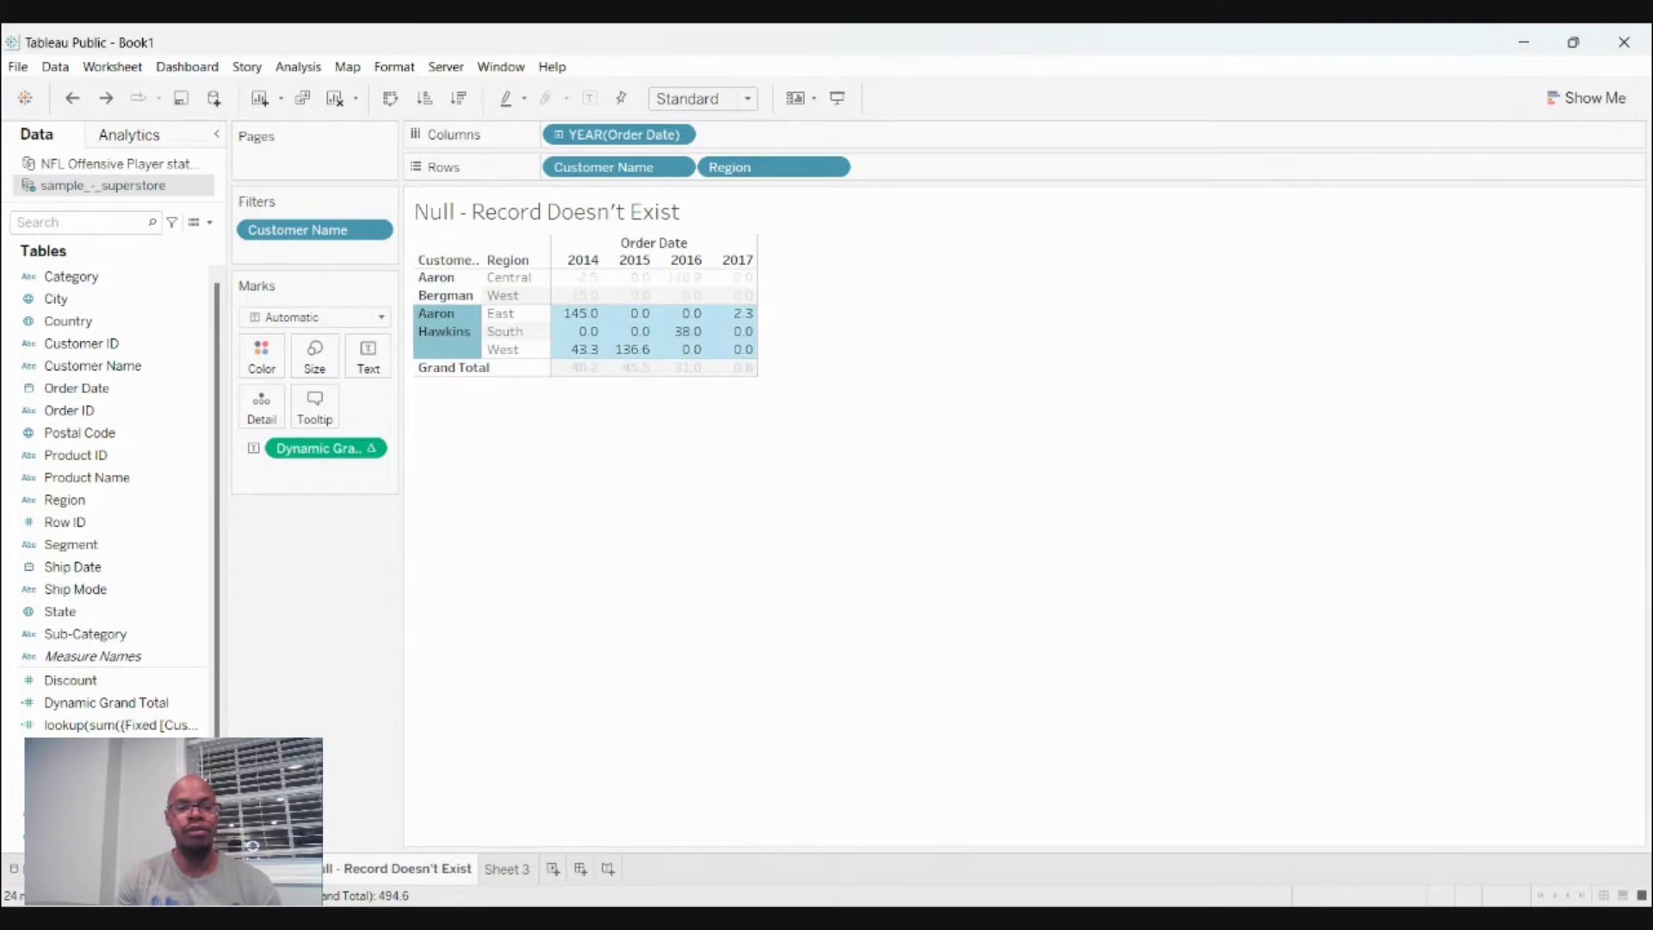
{"action": "left_click", "coordinate": [328, 498]}
{"action": "left_click_drag", "start_coordinate": [313, 233], "coordinate": [76, 419]}
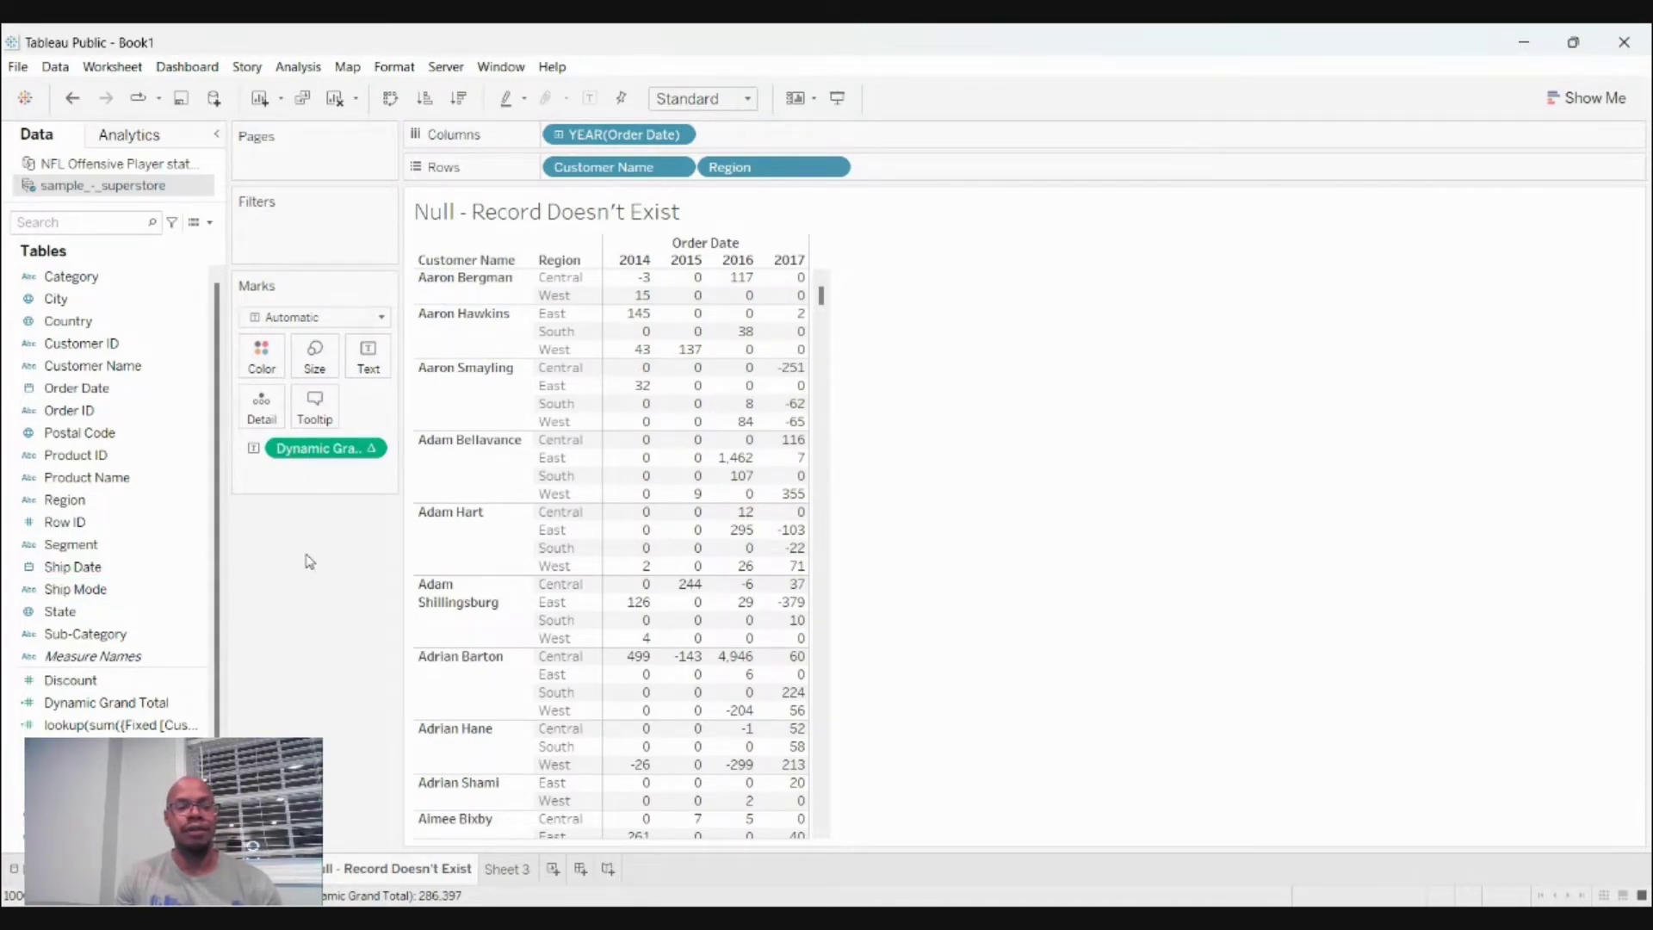
Filter the table to keep only the first listed customer, and undo that filter.
{"action": "left_click", "coordinate": [465, 293]}
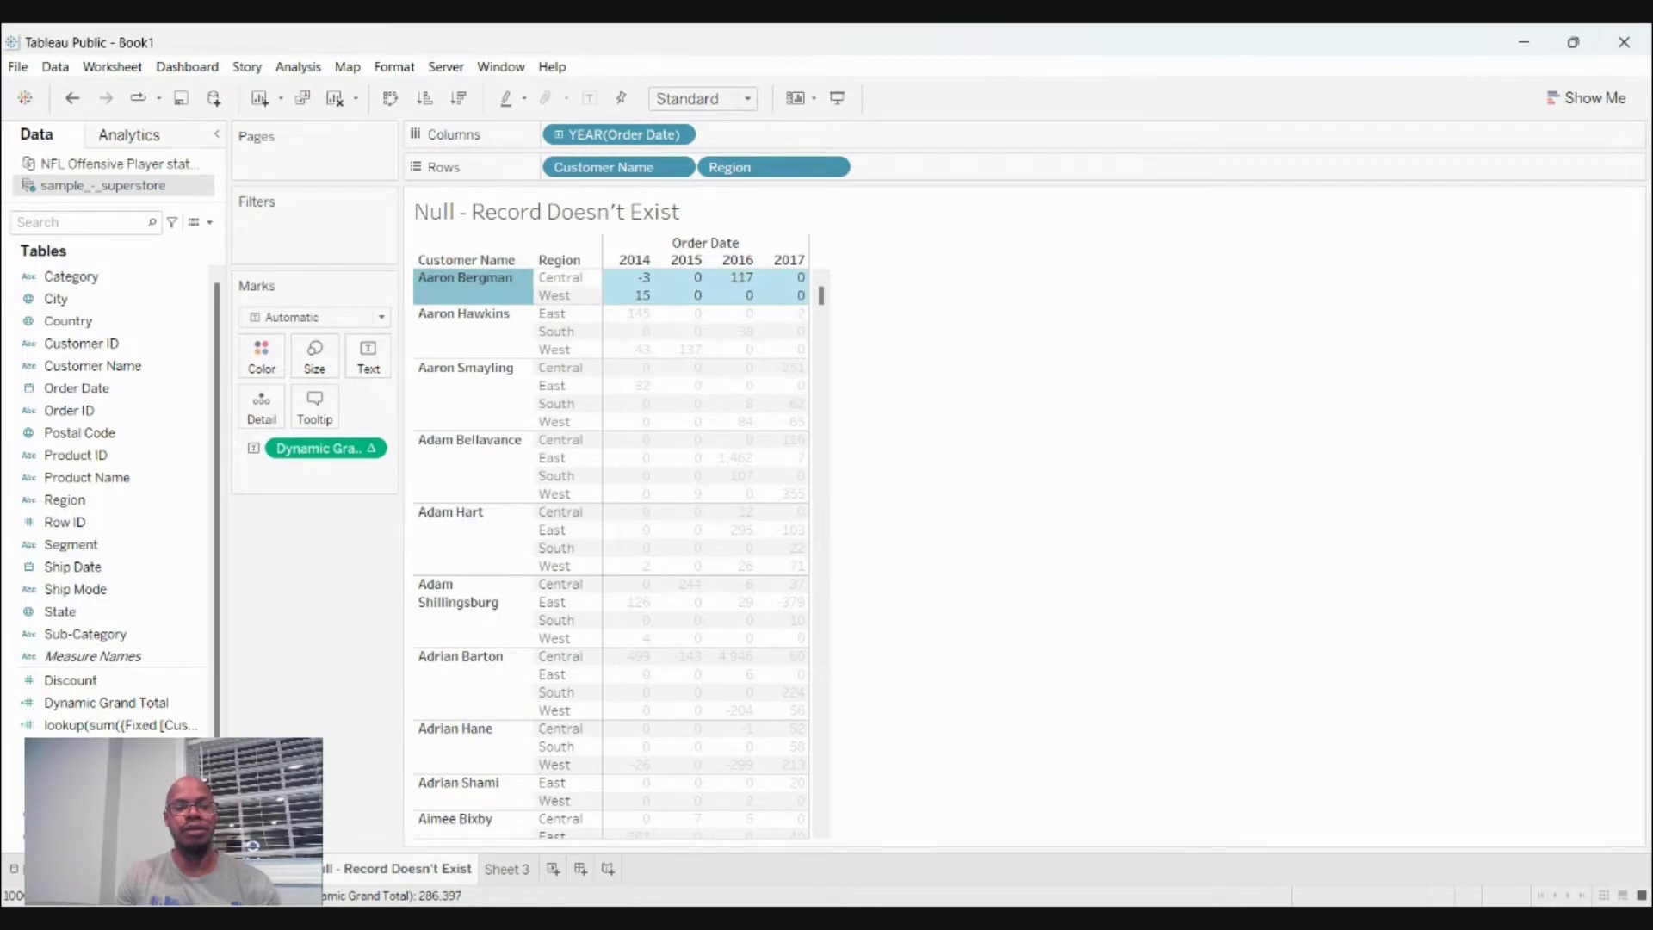
{"action": "left_click", "coordinate": [508, 314]}
{"action": "left_click", "coordinate": [326, 591]}
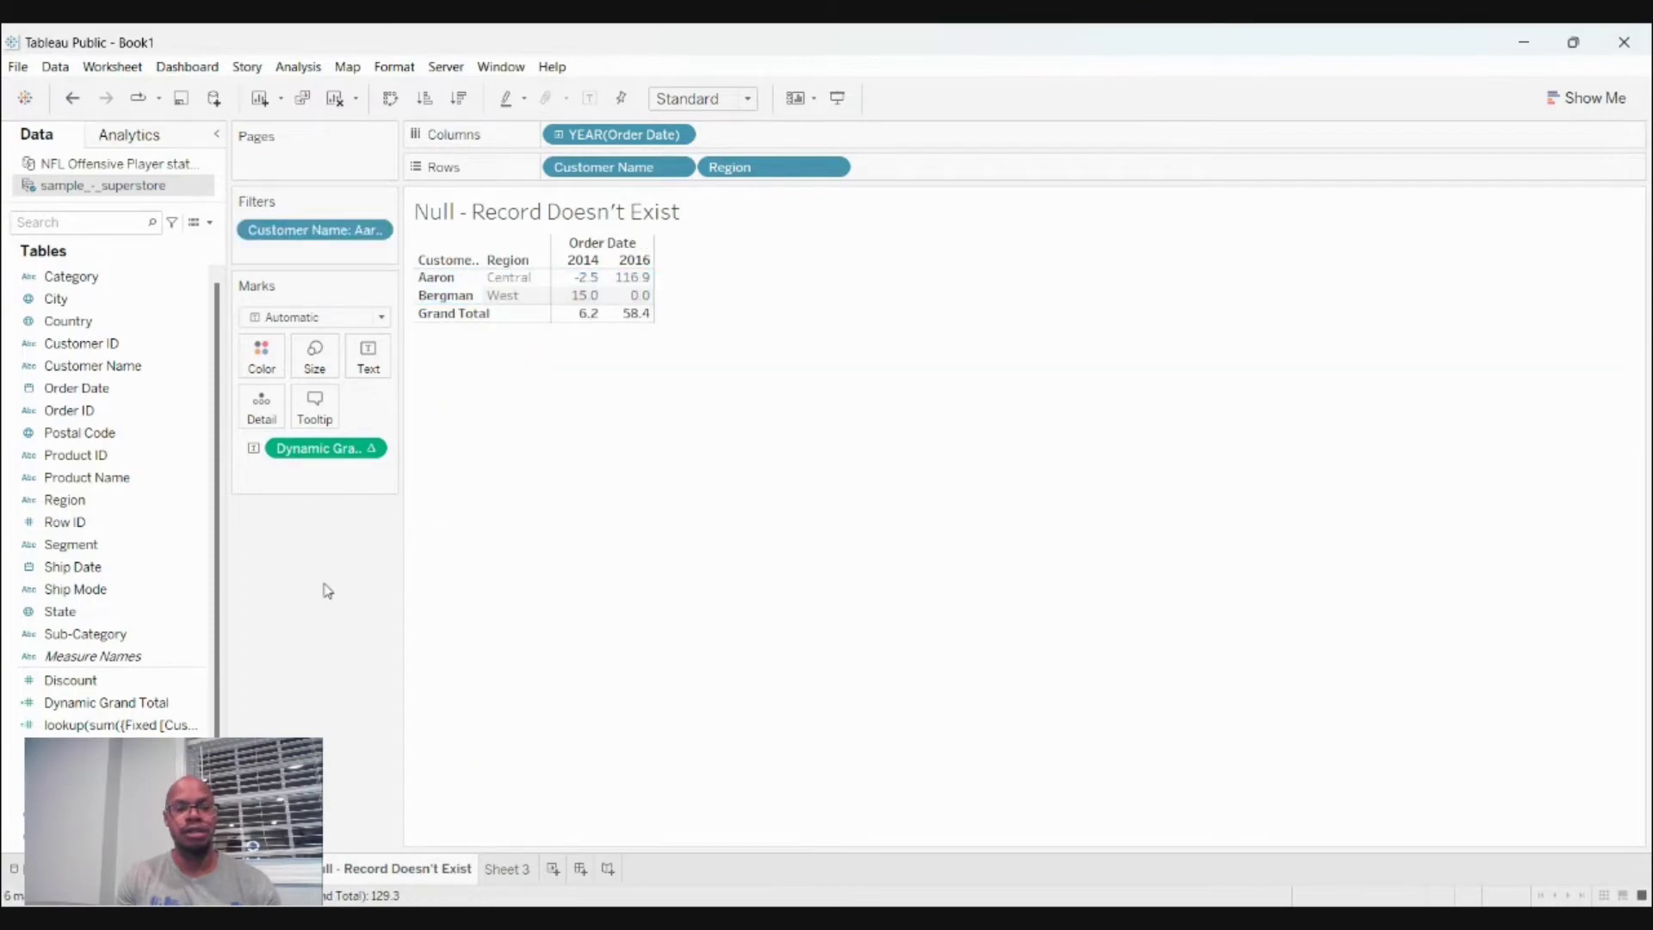
{"action": "left_click", "coordinate": [72, 99]}
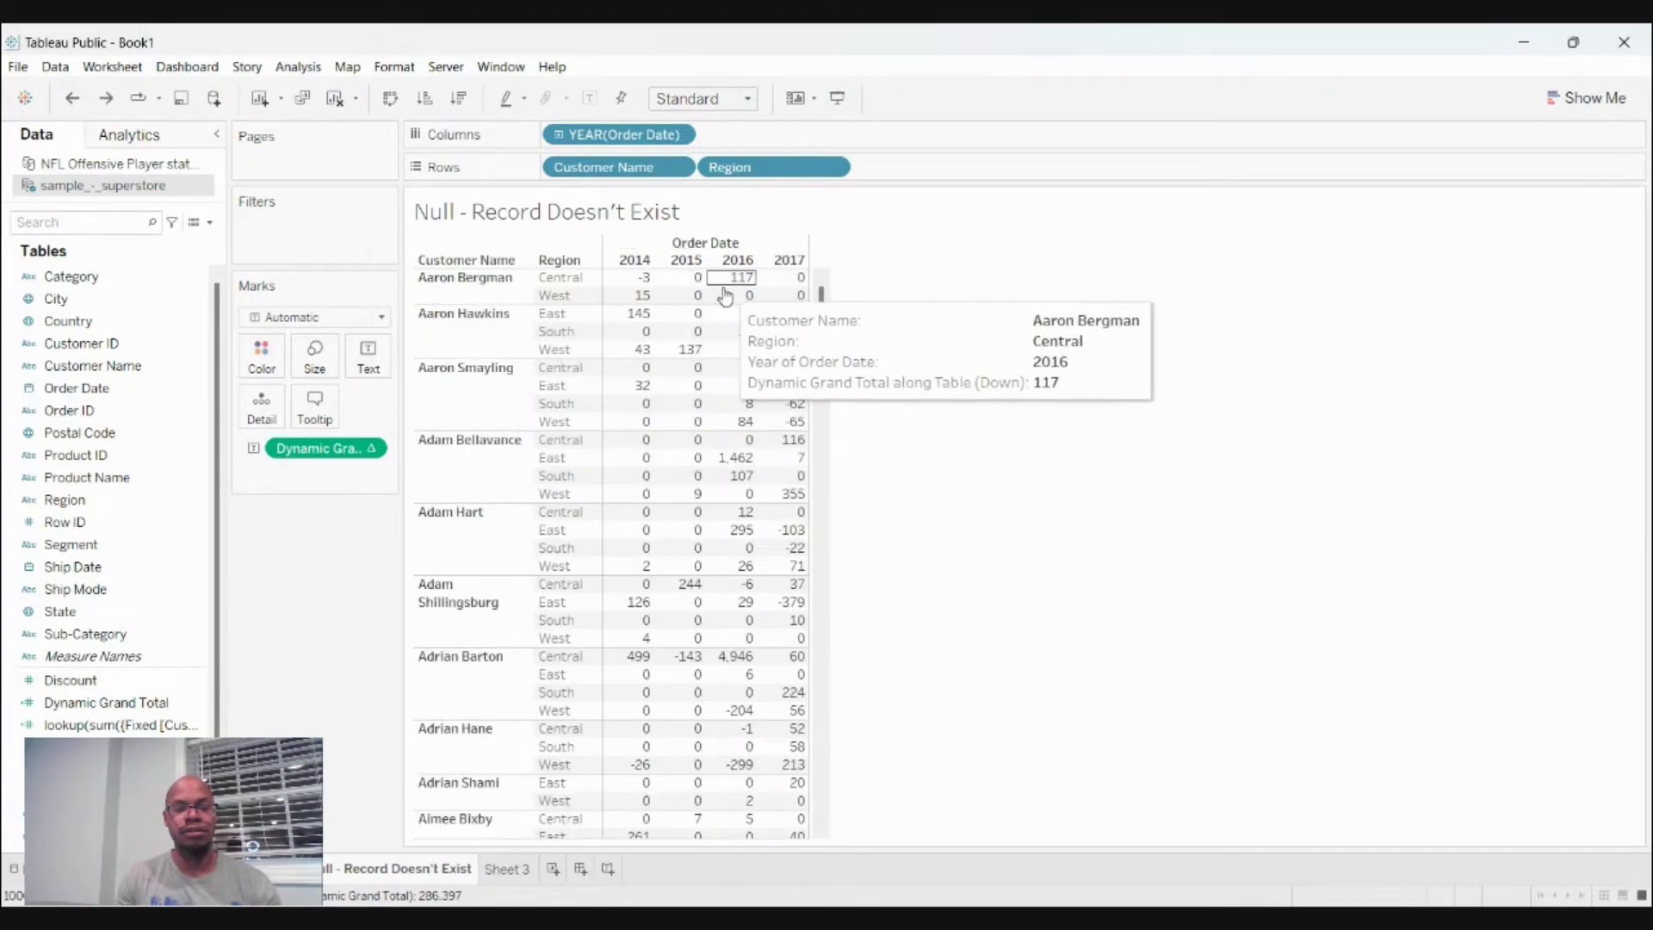
Filter the table to keep only the second listed customer, the one with East, South and West rows.
{"action": "left_click", "coordinate": [465, 340]}
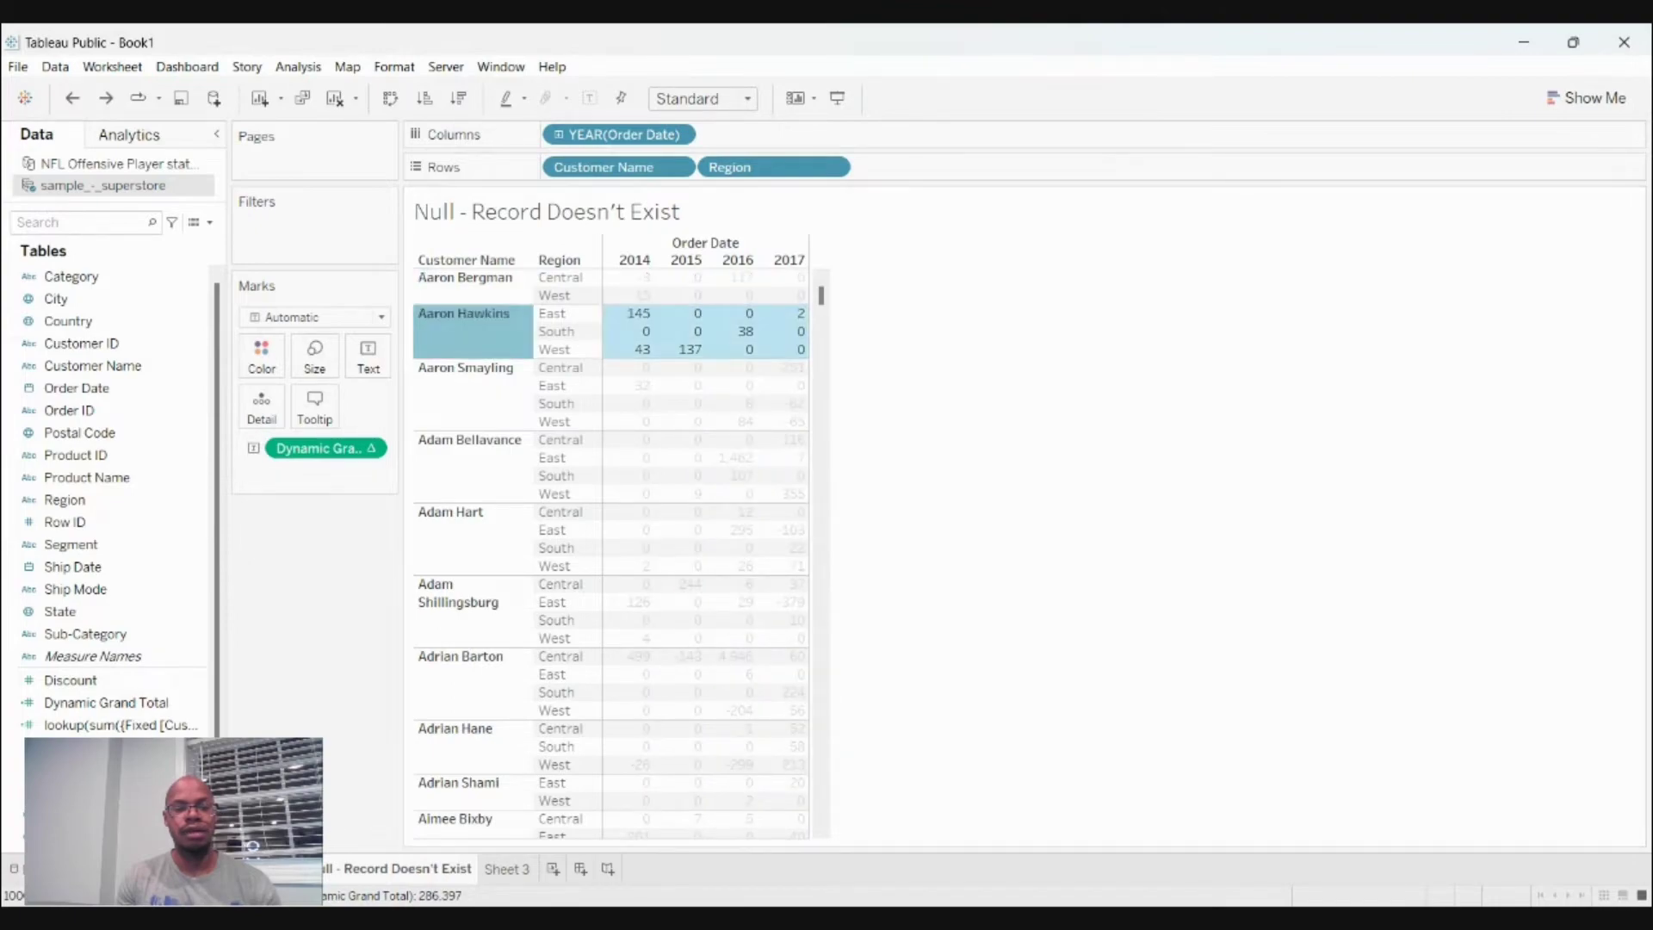
{"action": "left_click", "coordinate": [473, 340]}
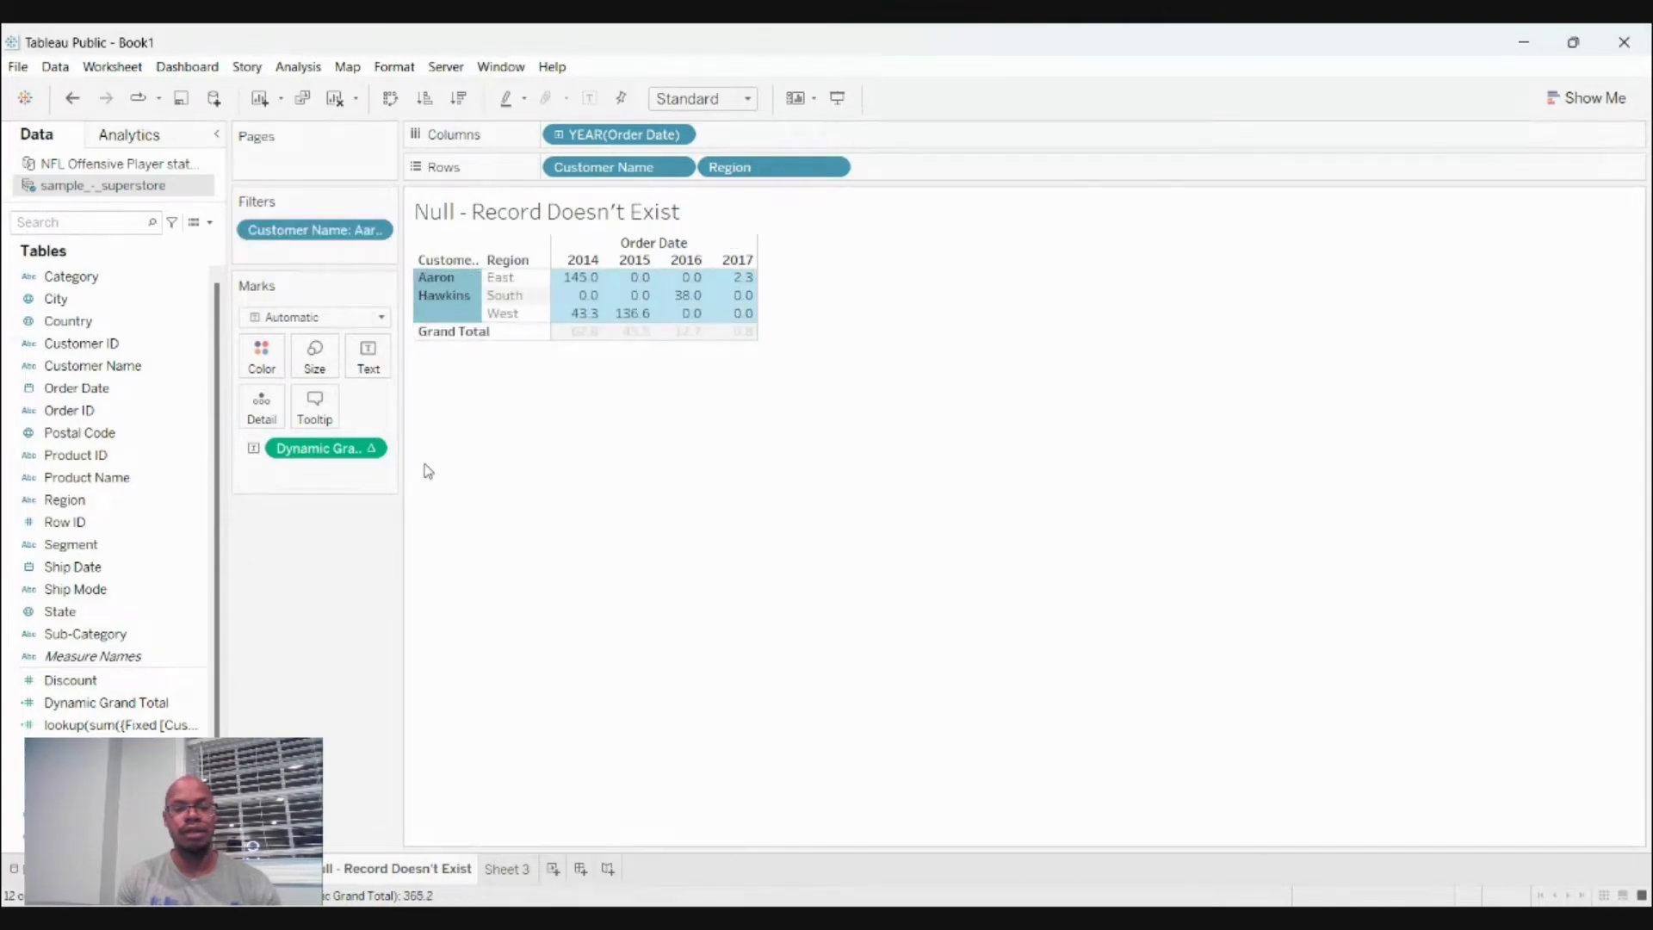
{"action": "left_click", "coordinate": [427, 471]}
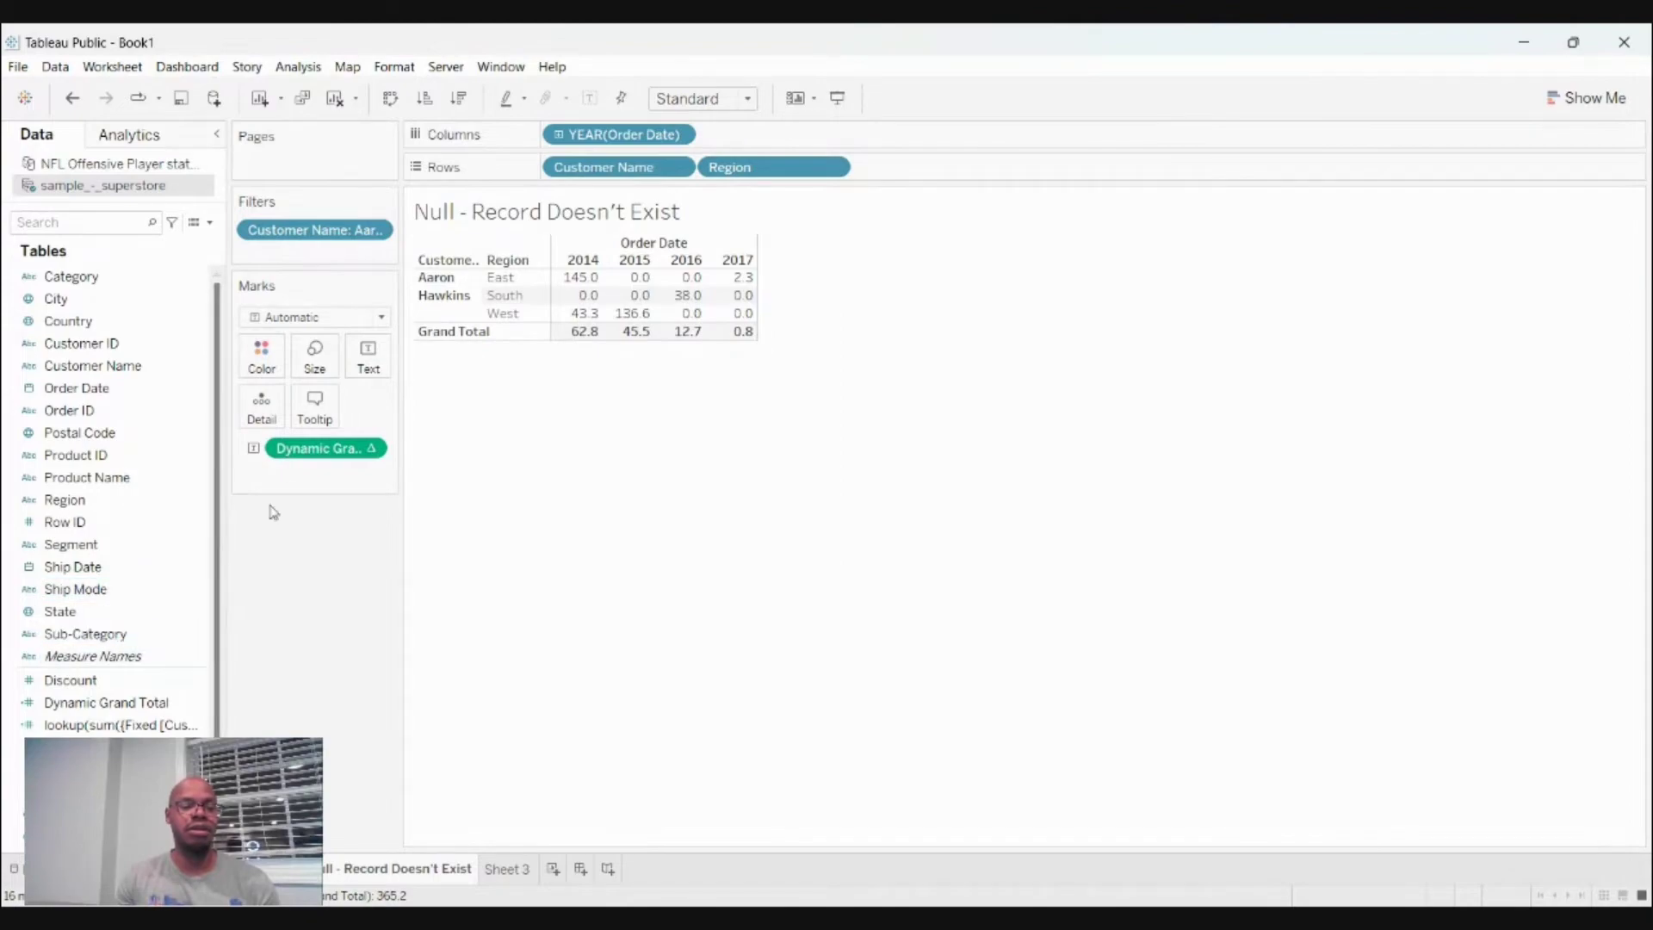
Examine the formula of the Dynamic Grand Total calculated field without changing it.
{"action": "left_click", "coordinate": [143, 711]}
{"action": "left_click", "coordinate": [192, 388]}
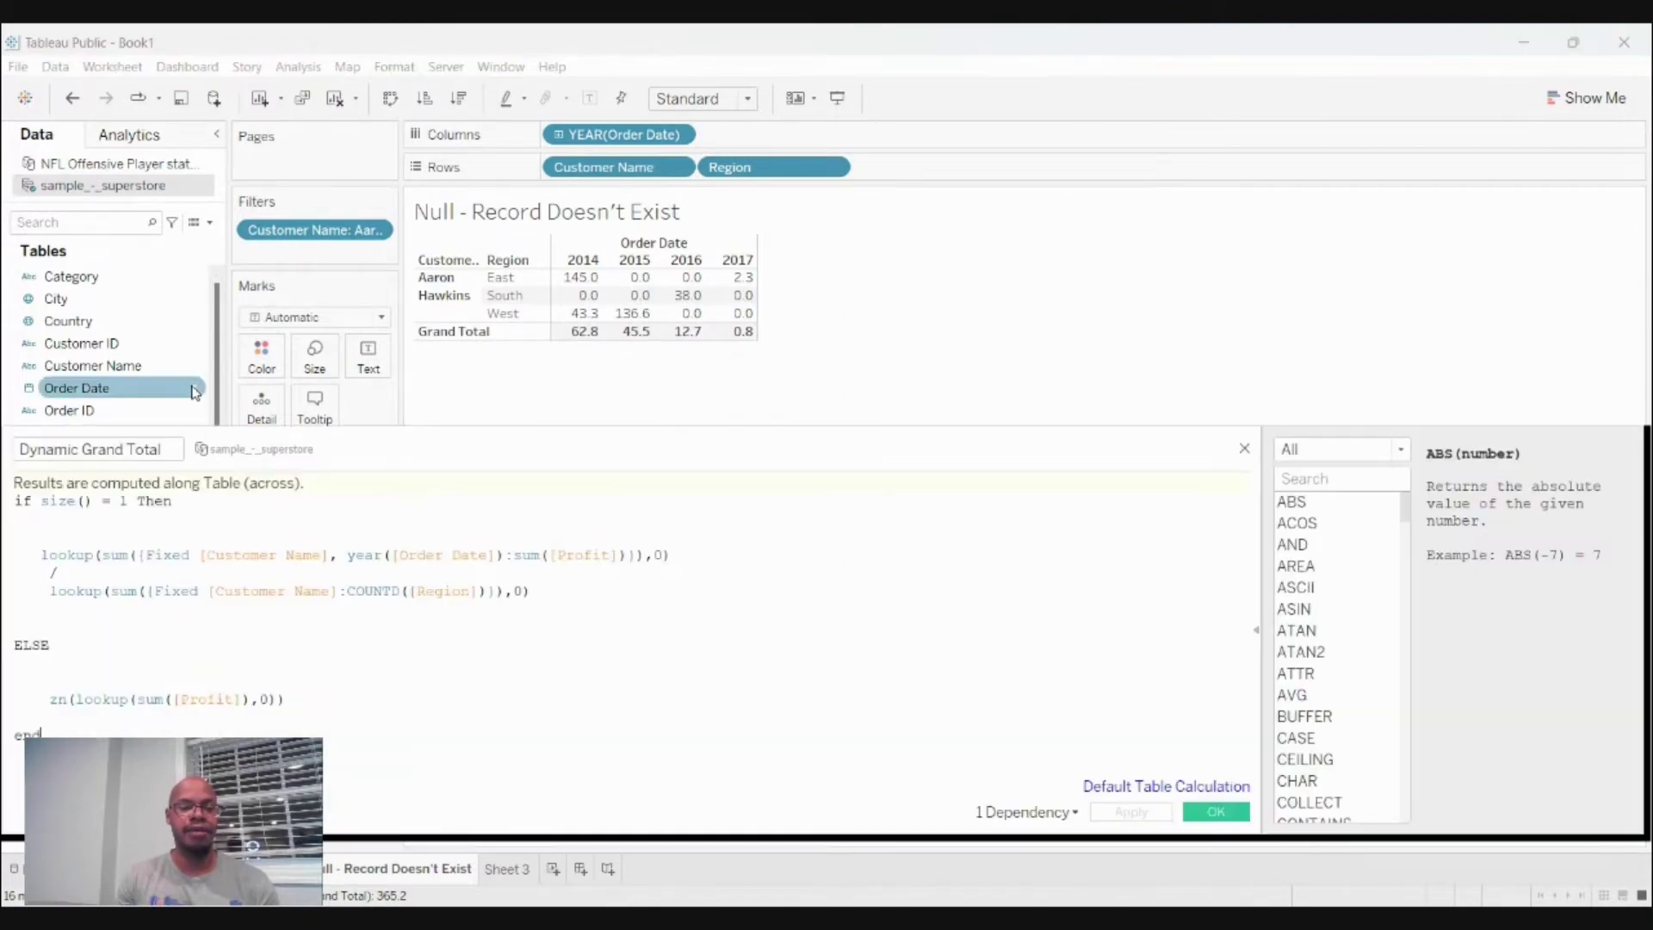
{"action": "left_click_drag", "start_coordinate": [464, 434], "coordinate": [613, 380]}
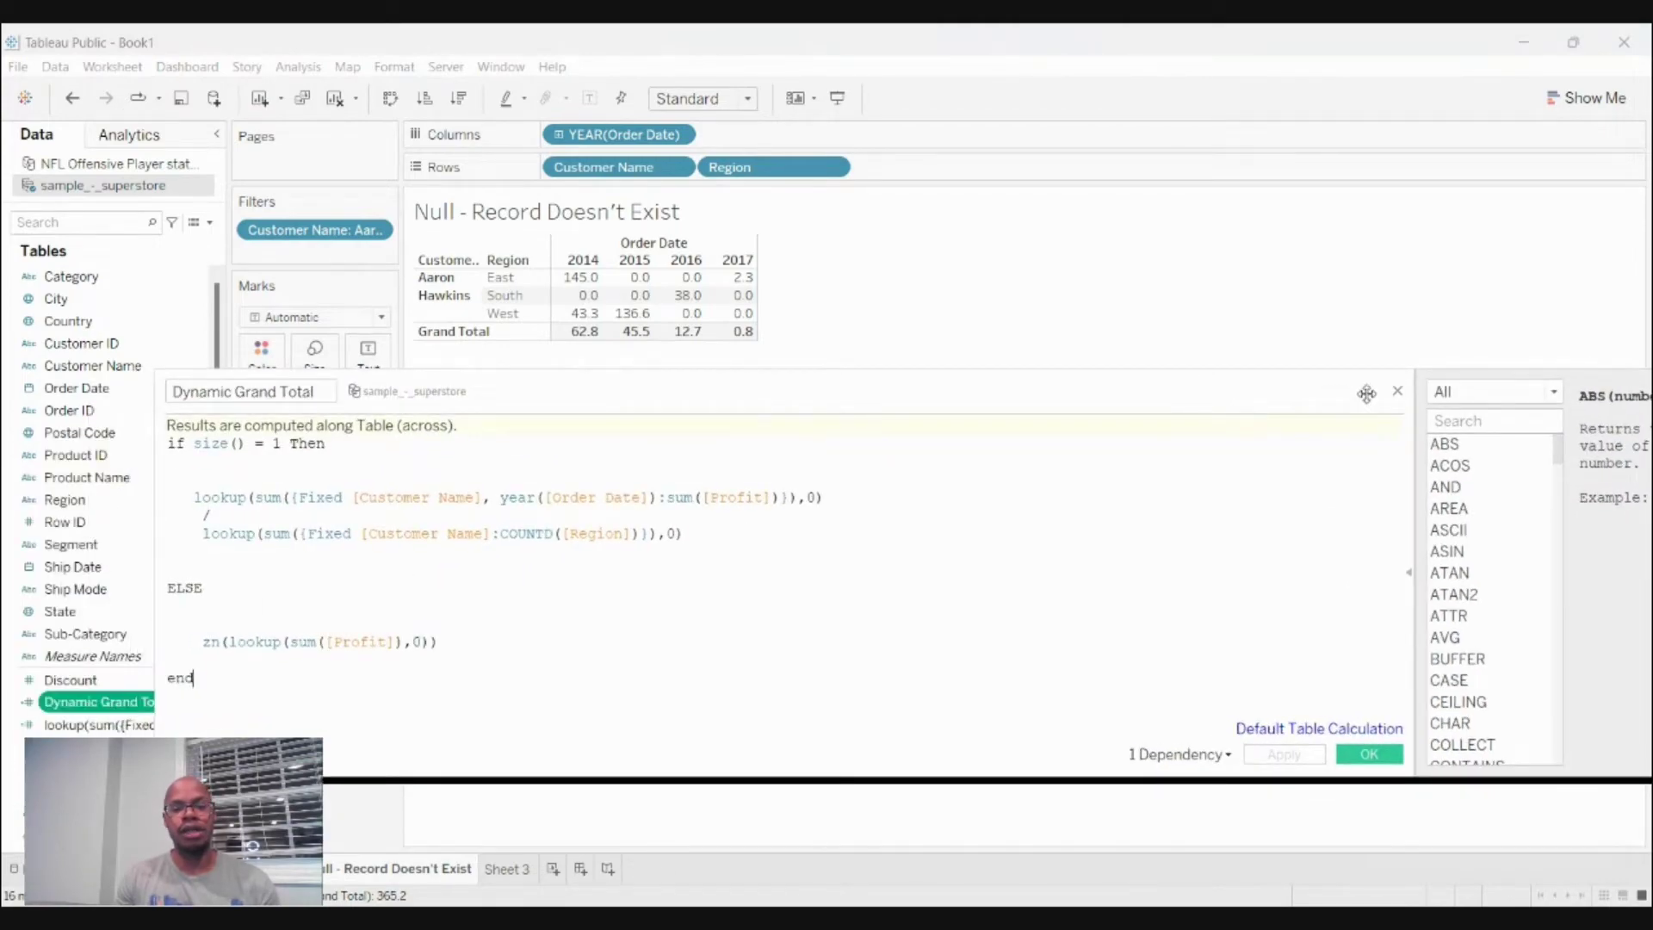
{"action": "left_click", "coordinate": [1398, 392]}
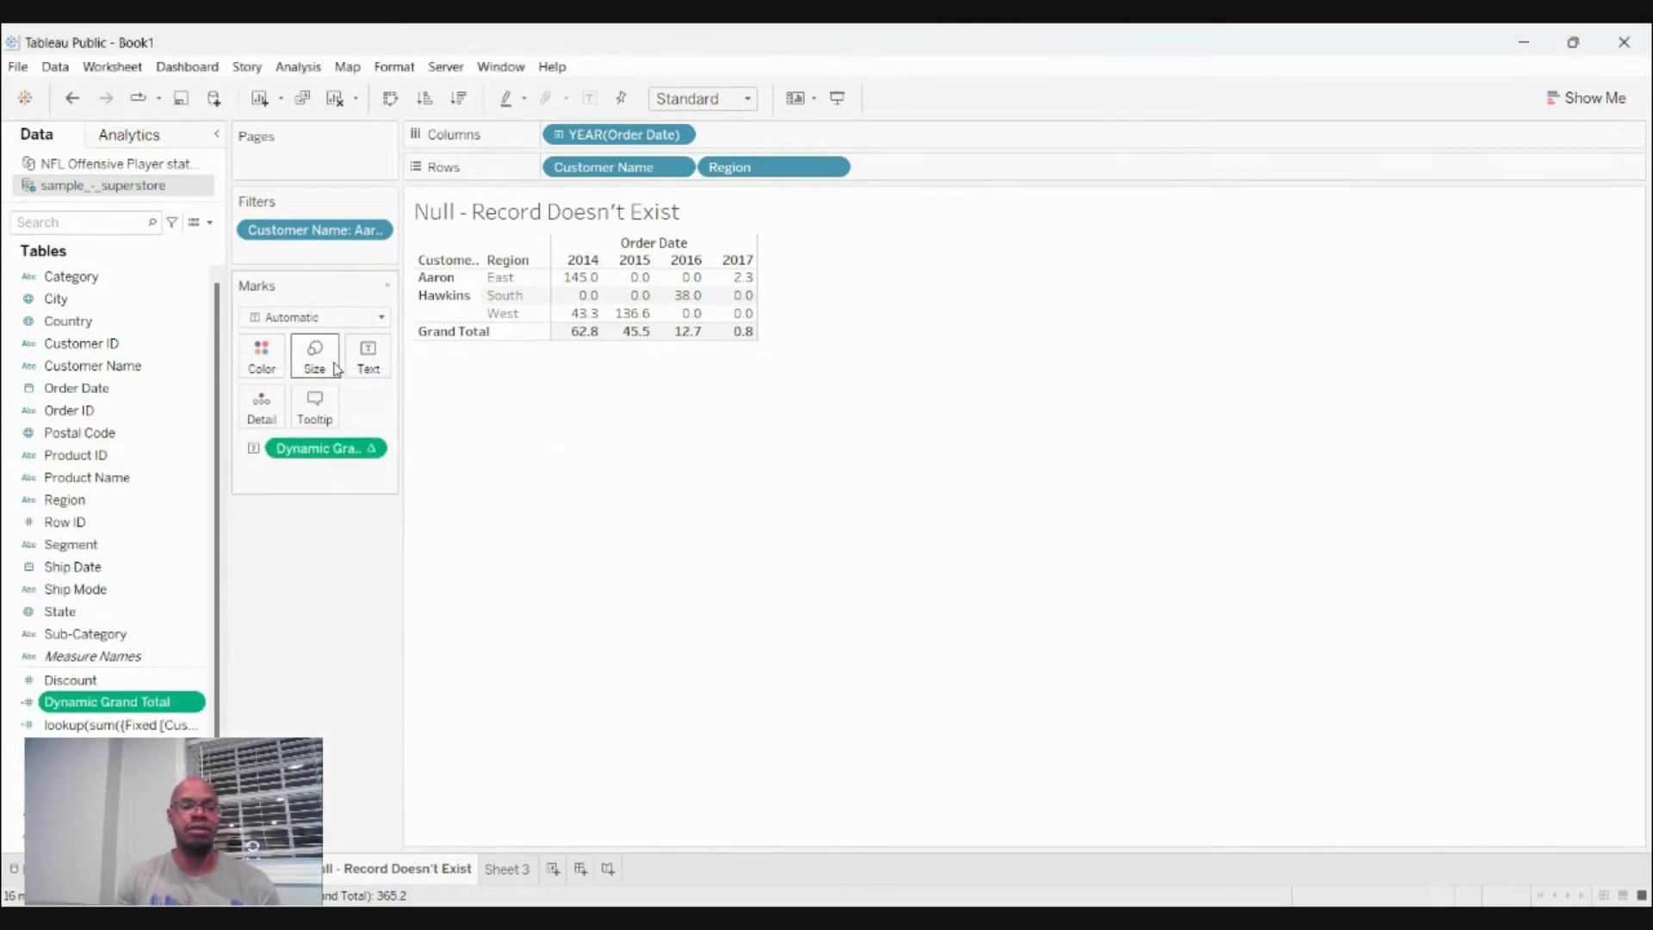
Find the Profit field and put its sum in place of Dynamic Grand Total as the table's text.
{"action": "left_click", "coordinate": [138, 223]}
{"action": "type", "text": "prof"}
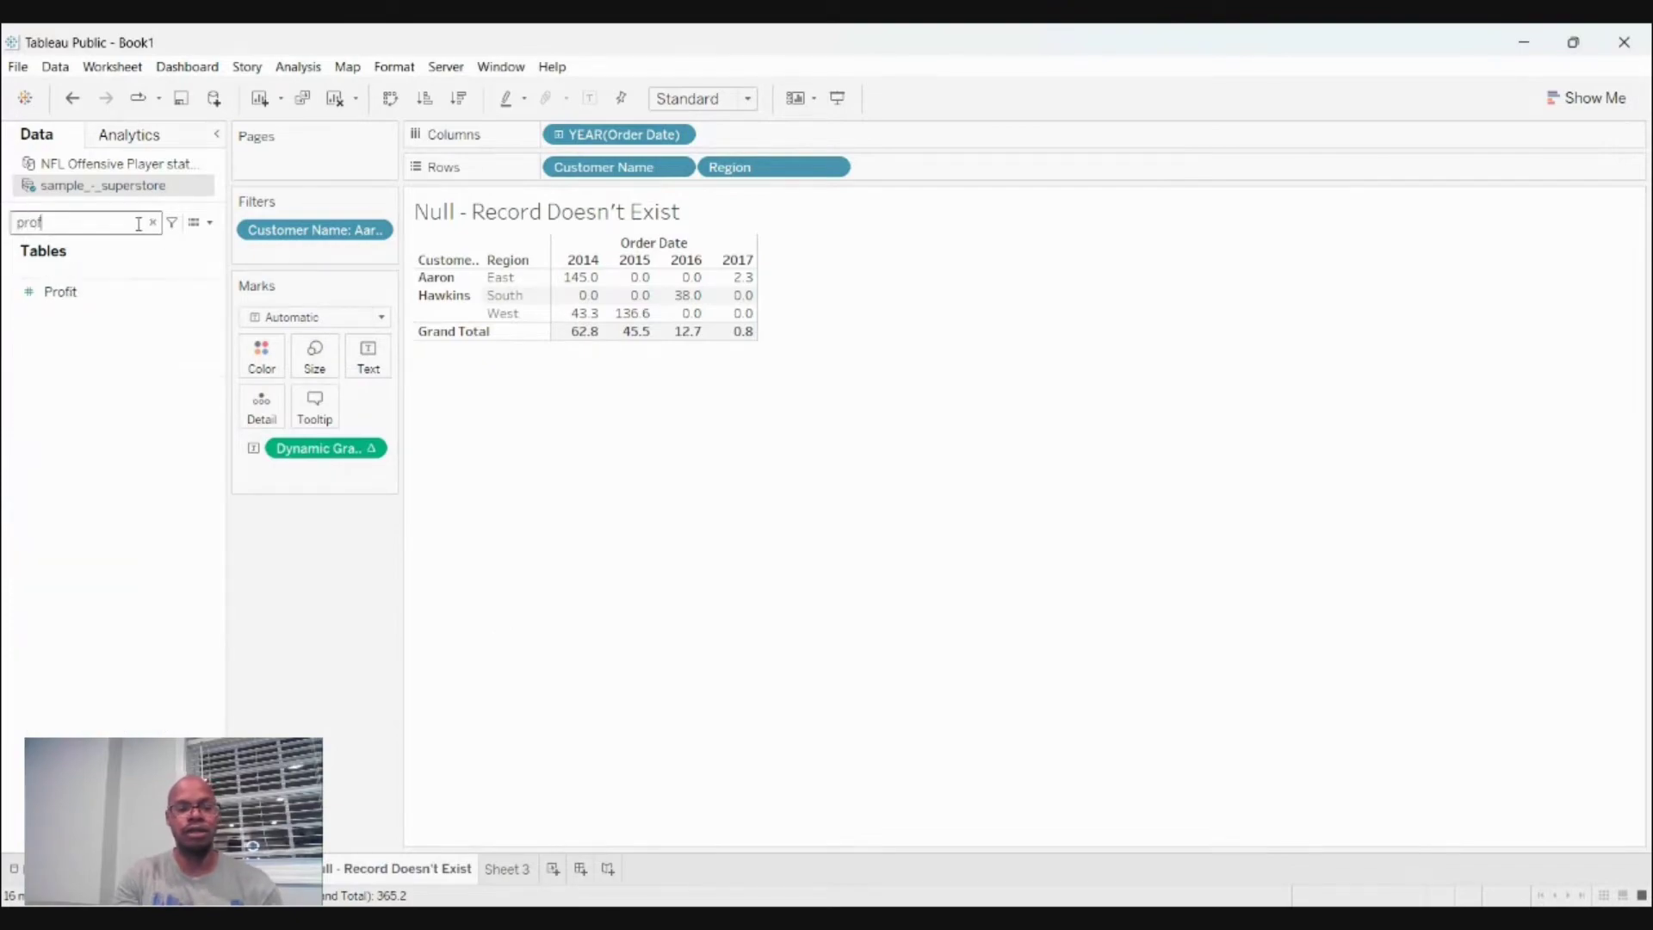
{"action": "left_click_drag", "start_coordinate": [60, 292], "coordinate": [310, 450]}
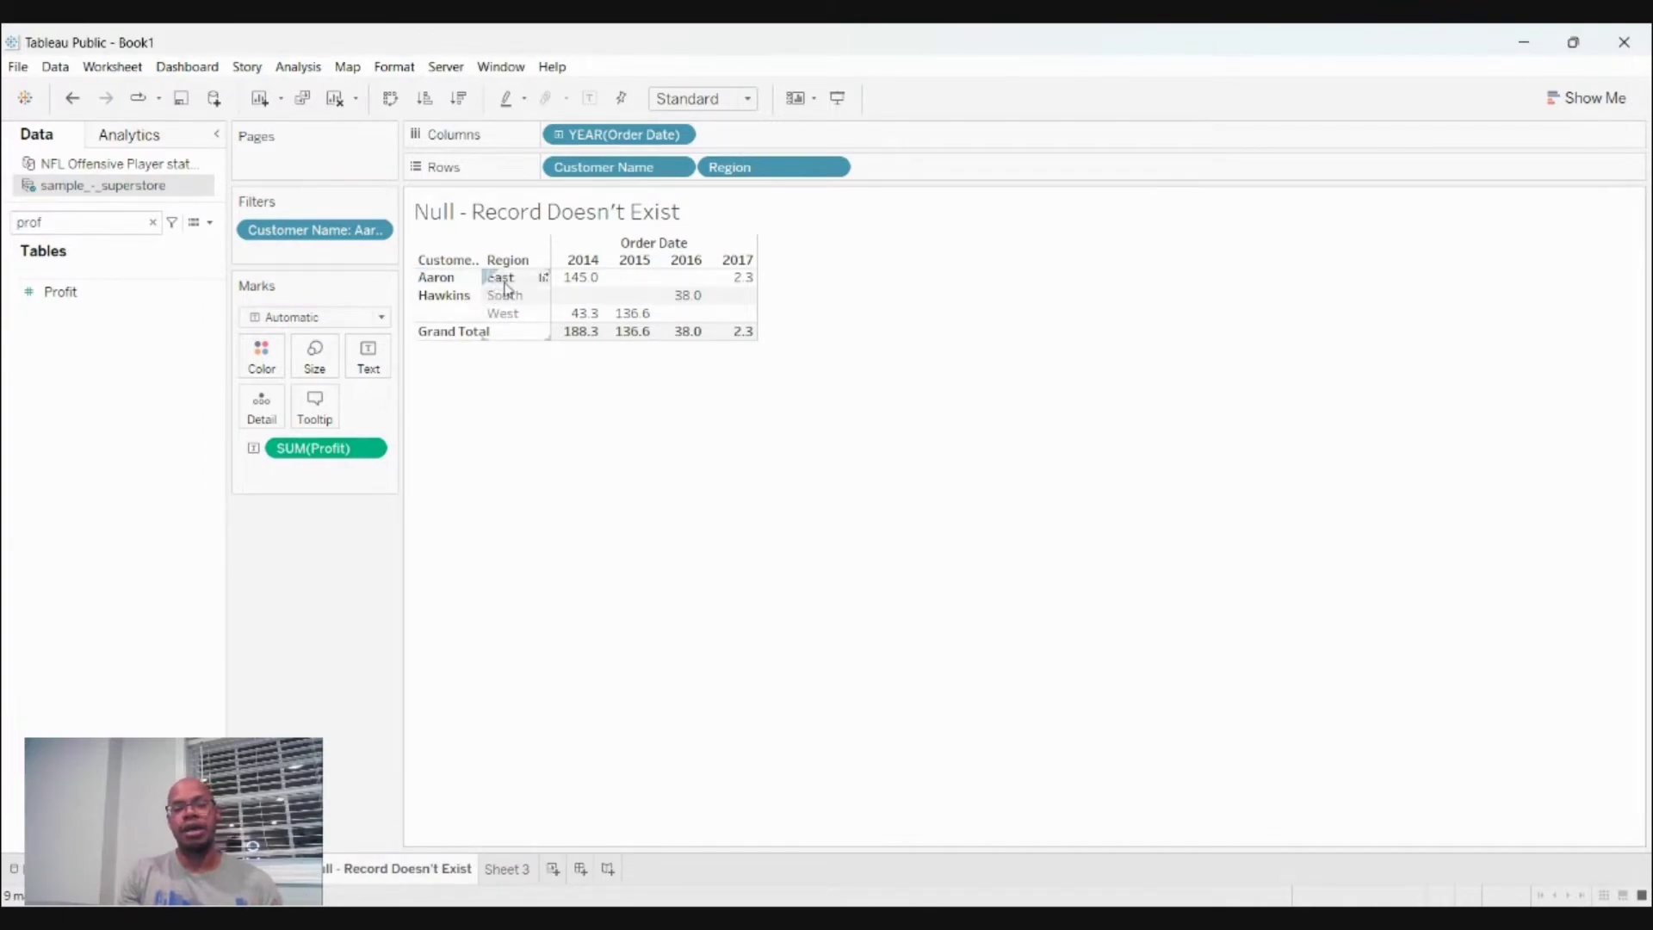
{"action": "mouse_move", "coordinate": [580, 284]}
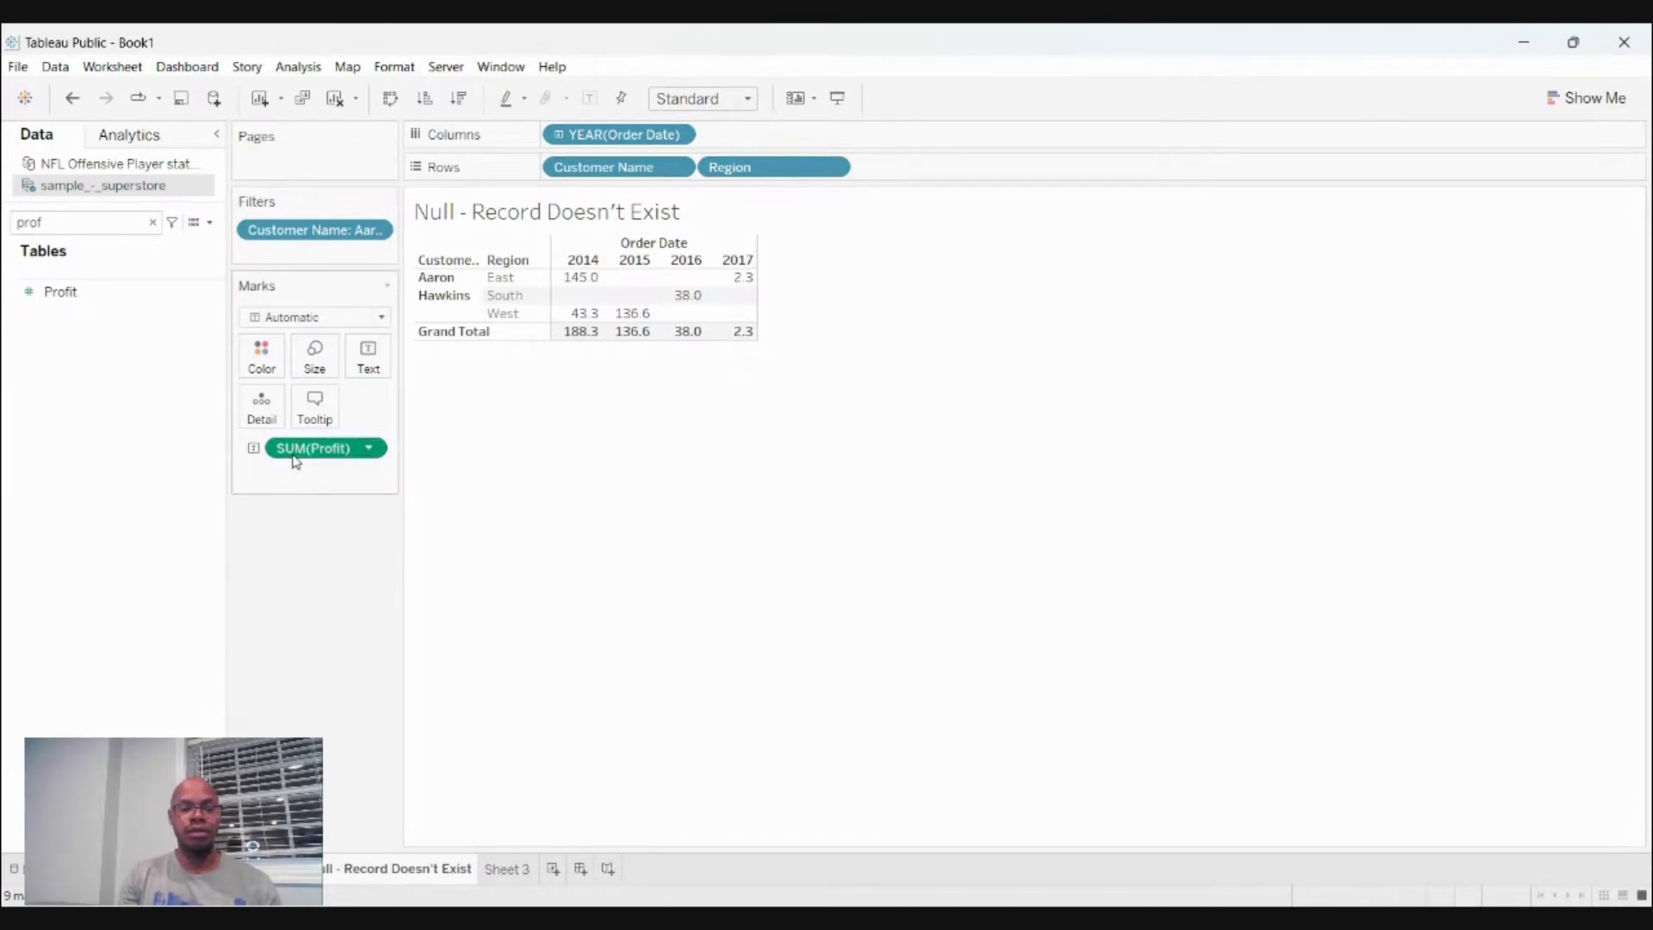
Wrap the SUM(Profit) text measure in the ZN function so the calculation reads zn(SUM([Profit])).
{"action": "double_click", "coordinate": [293, 449]}
{"action": "left_click", "coordinate": [276, 445]}
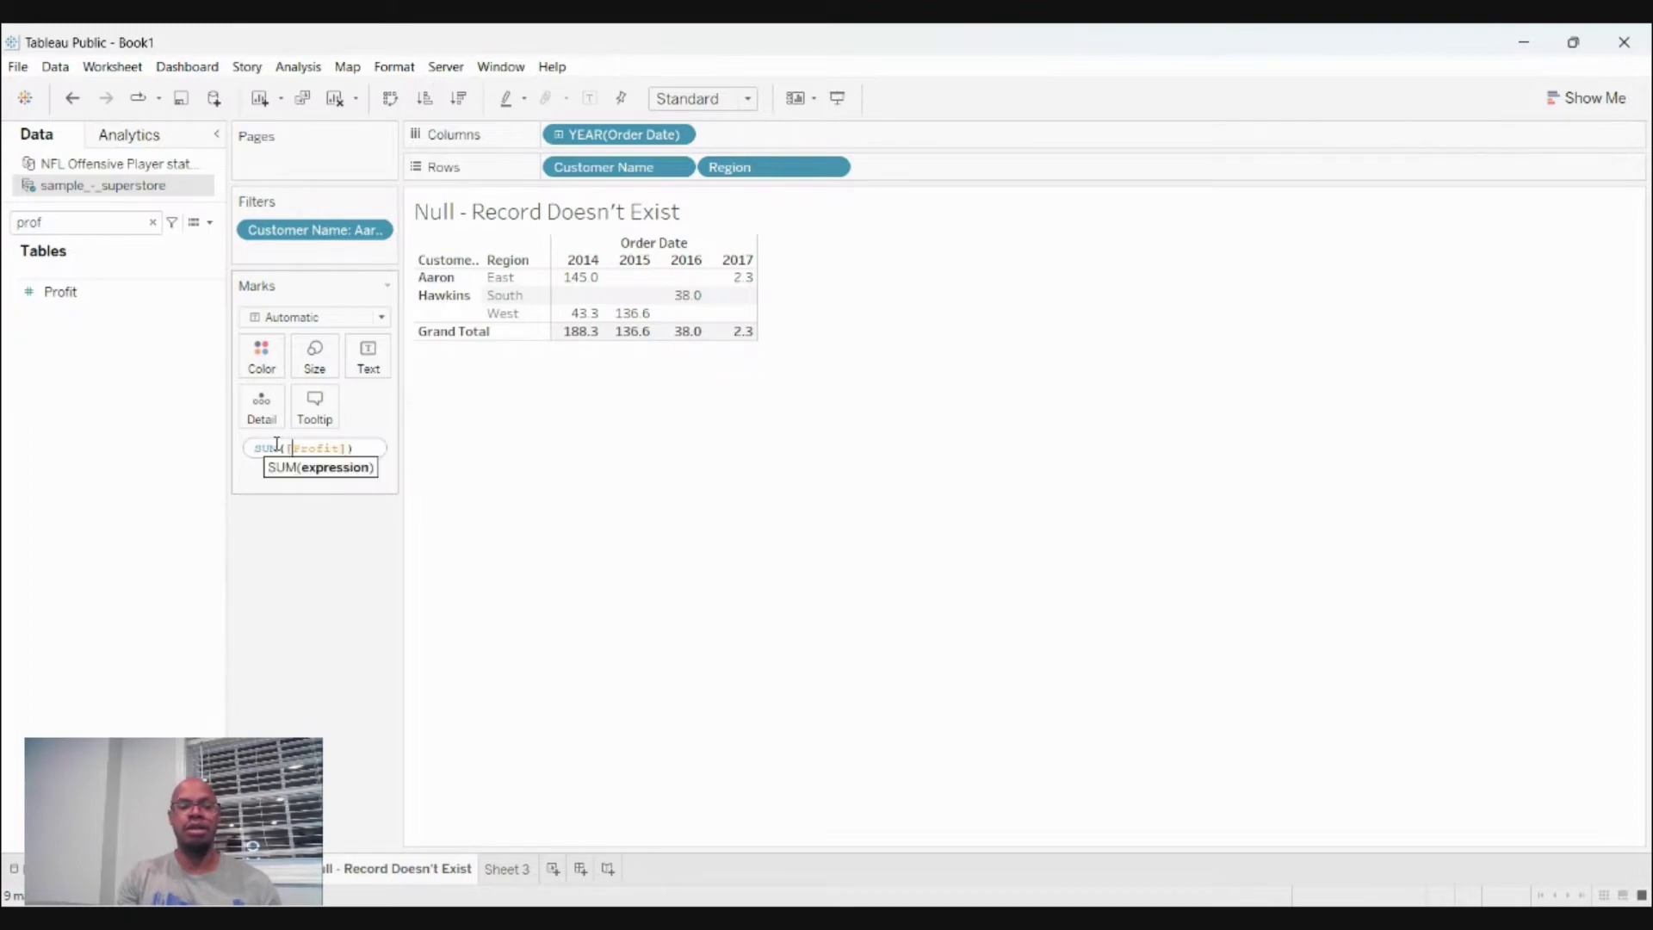
{"action": "key", "text": "Home"}
{"action": "type", "text": "zn("}
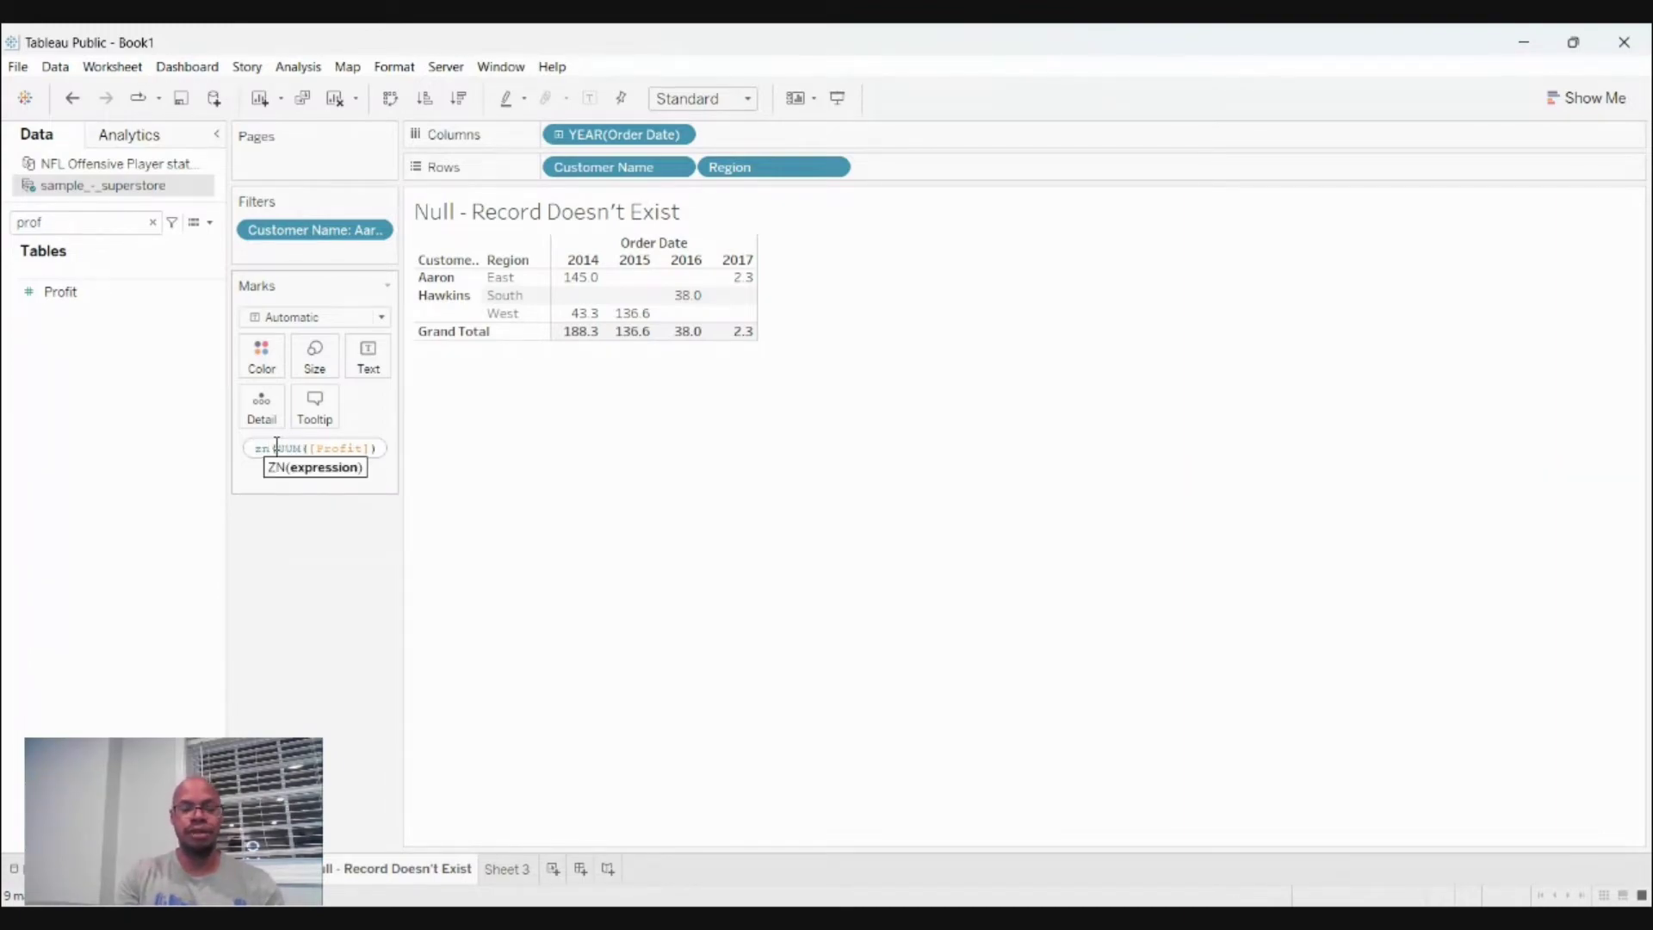
{"action": "key", "text": "End"}
{"action": "type", "text": ")"}
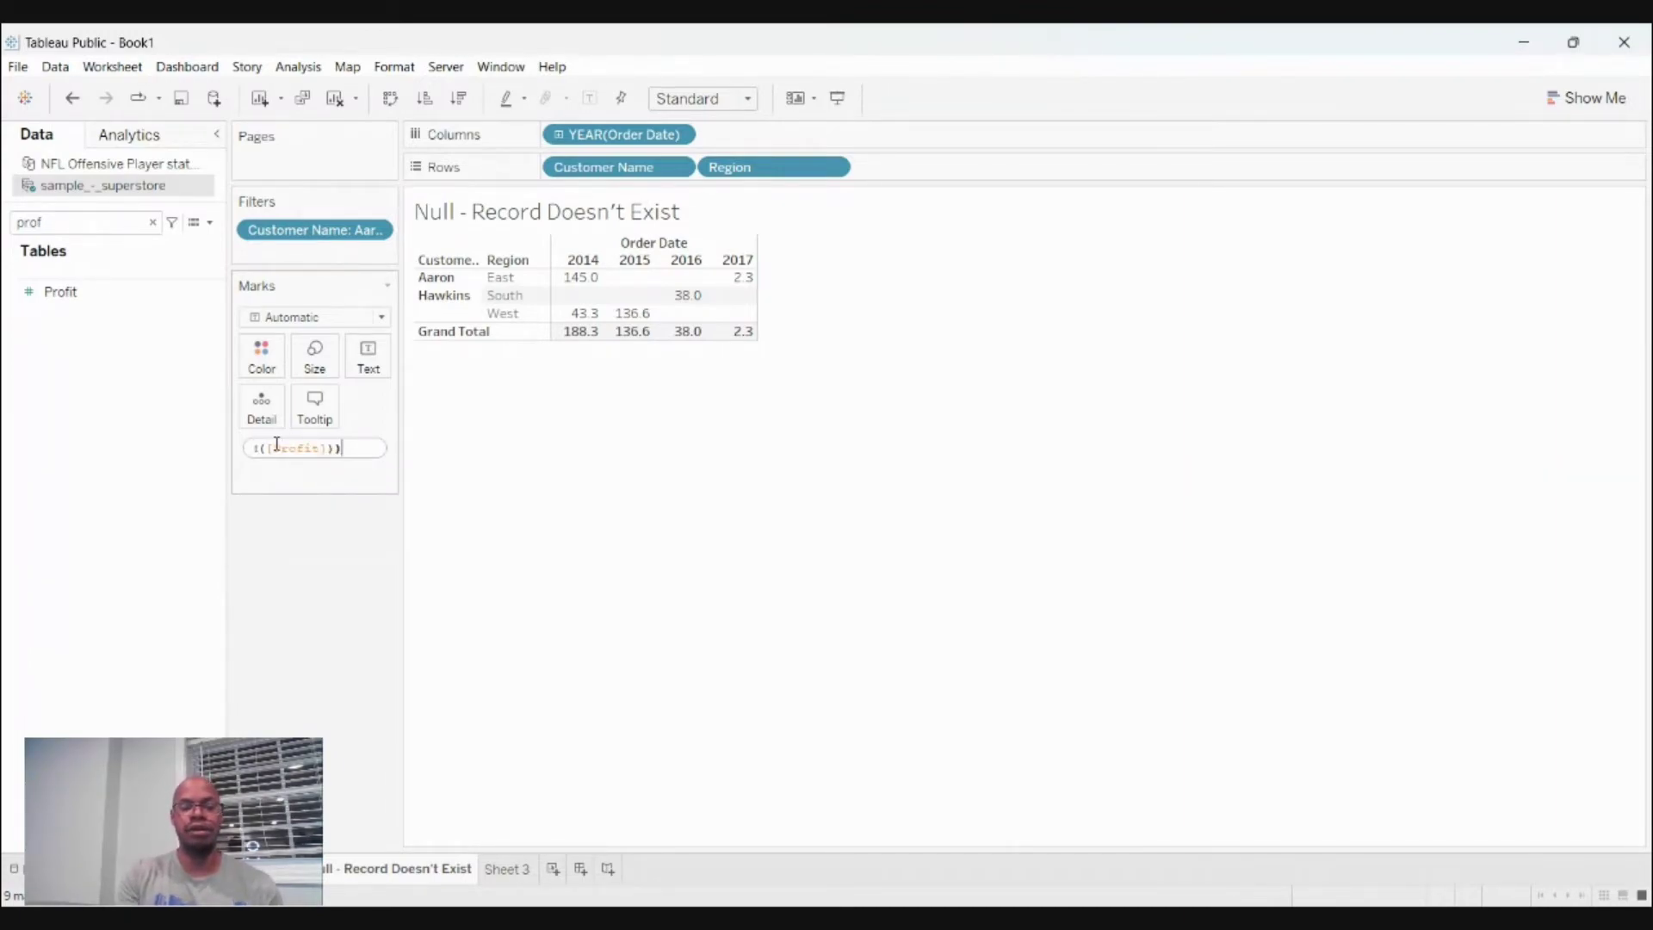
{"action": "key", "text": "Return"}
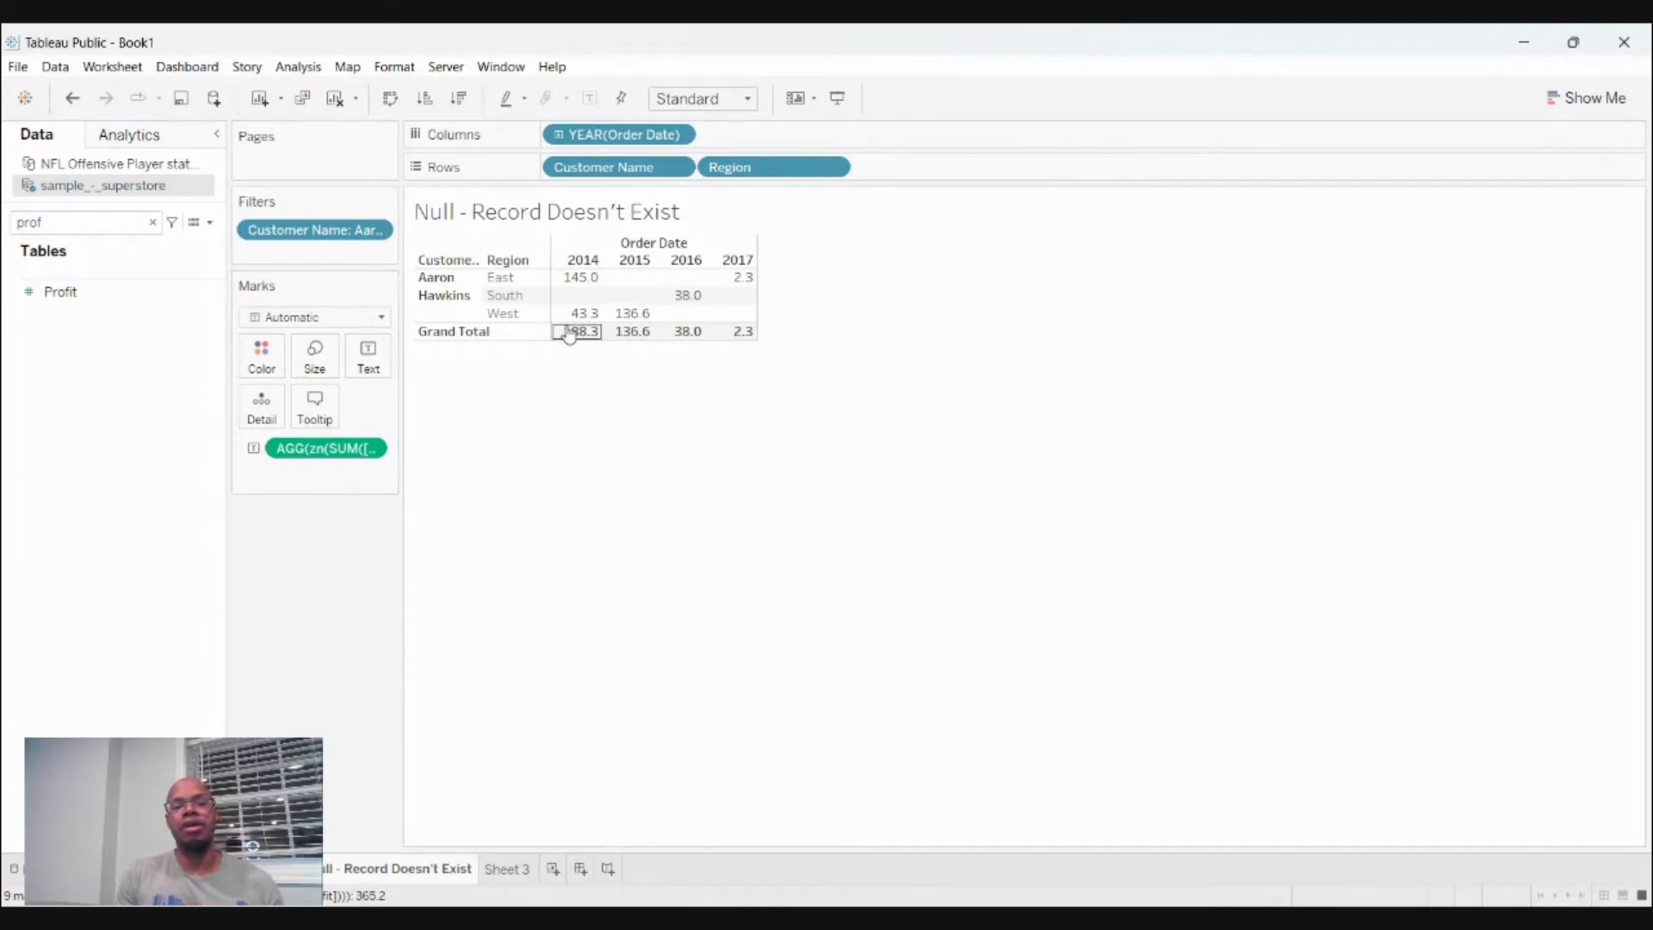
{"action": "mouse_move", "coordinate": [583, 338]}
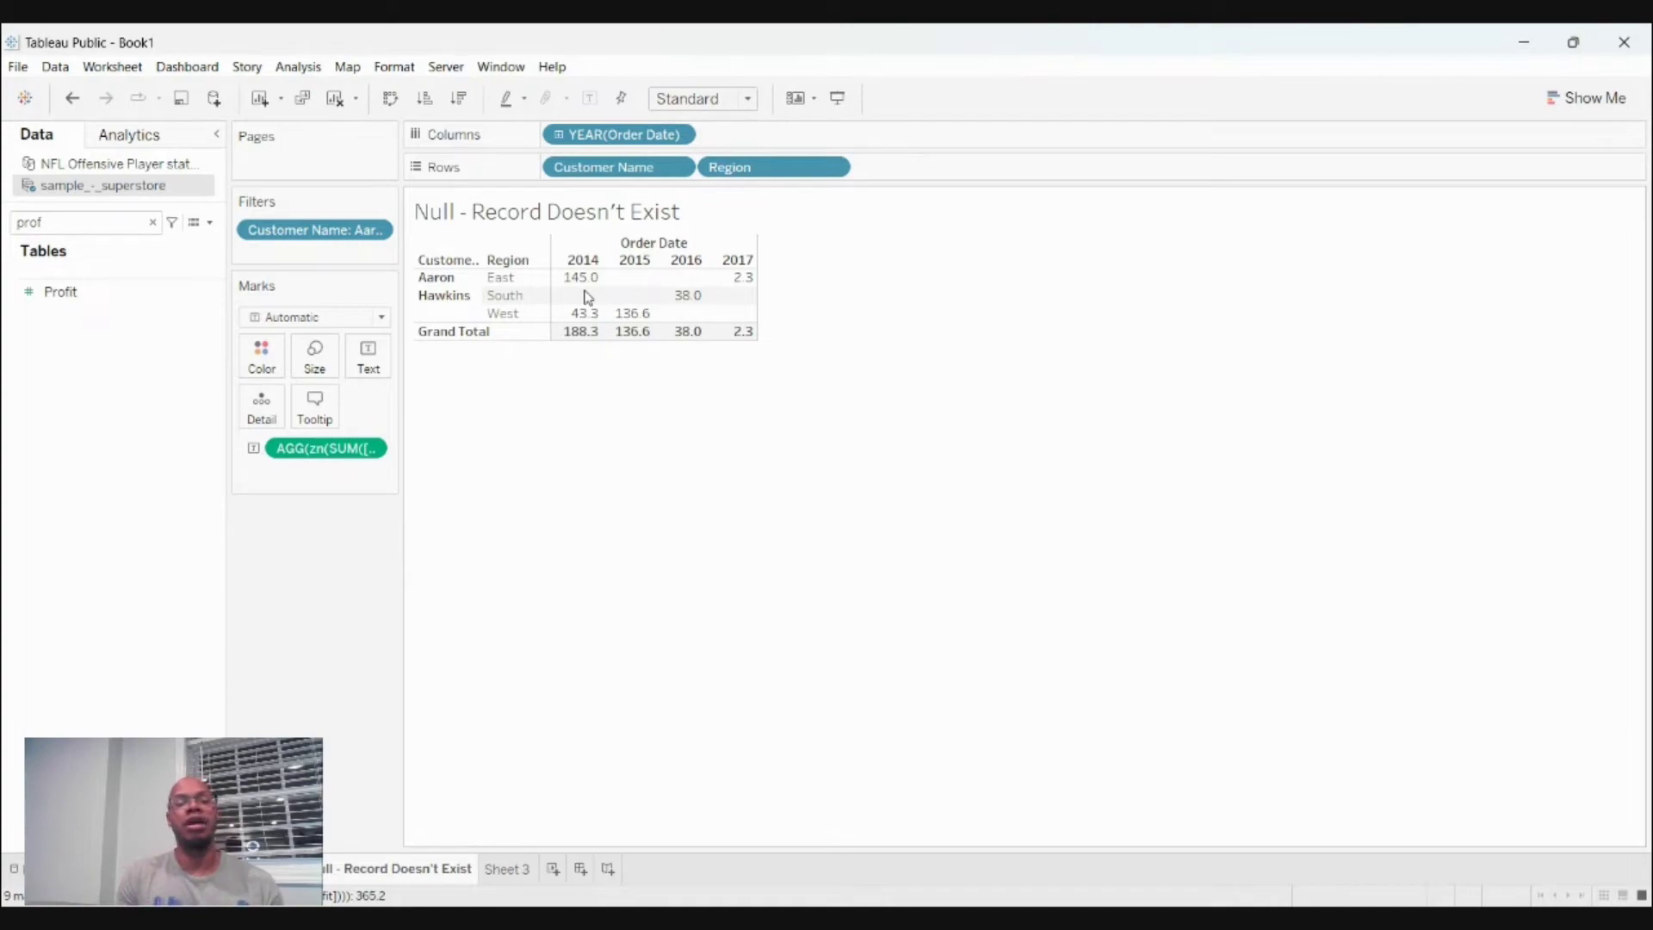
Clear the field search and replace the zn(SUM([Profit])) calculation on the table's text with Dynamic Grand Total.
{"action": "mouse_move", "coordinate": [587, 335]}
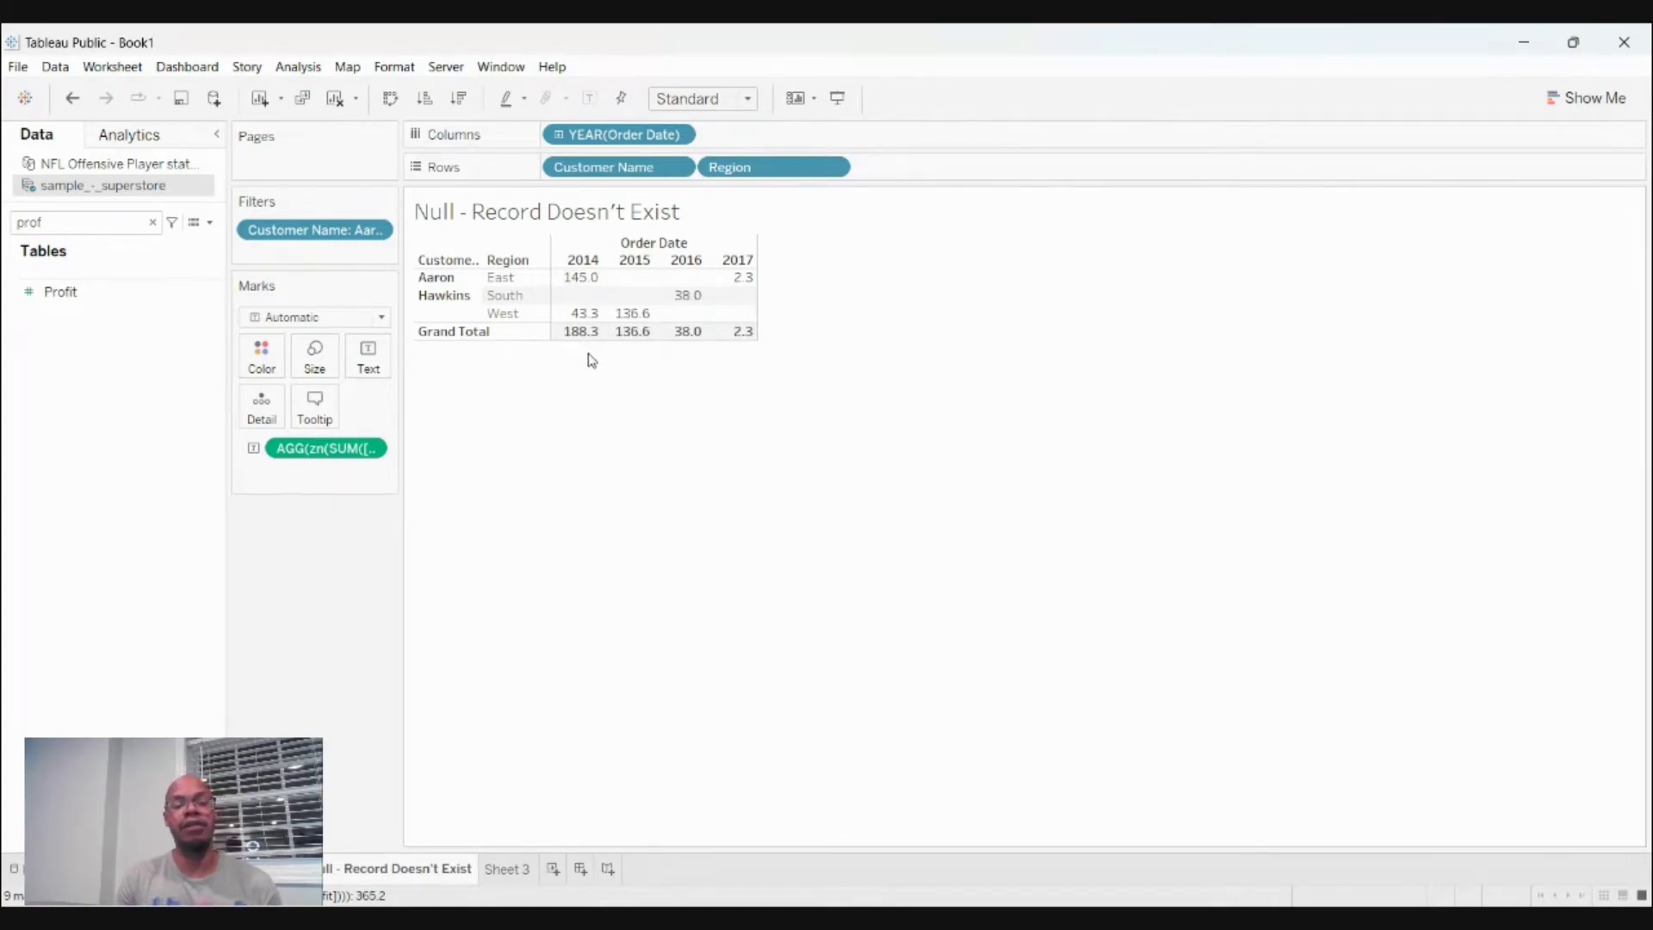
{"action": "mouse_move", "coordinate": [576, 285]}
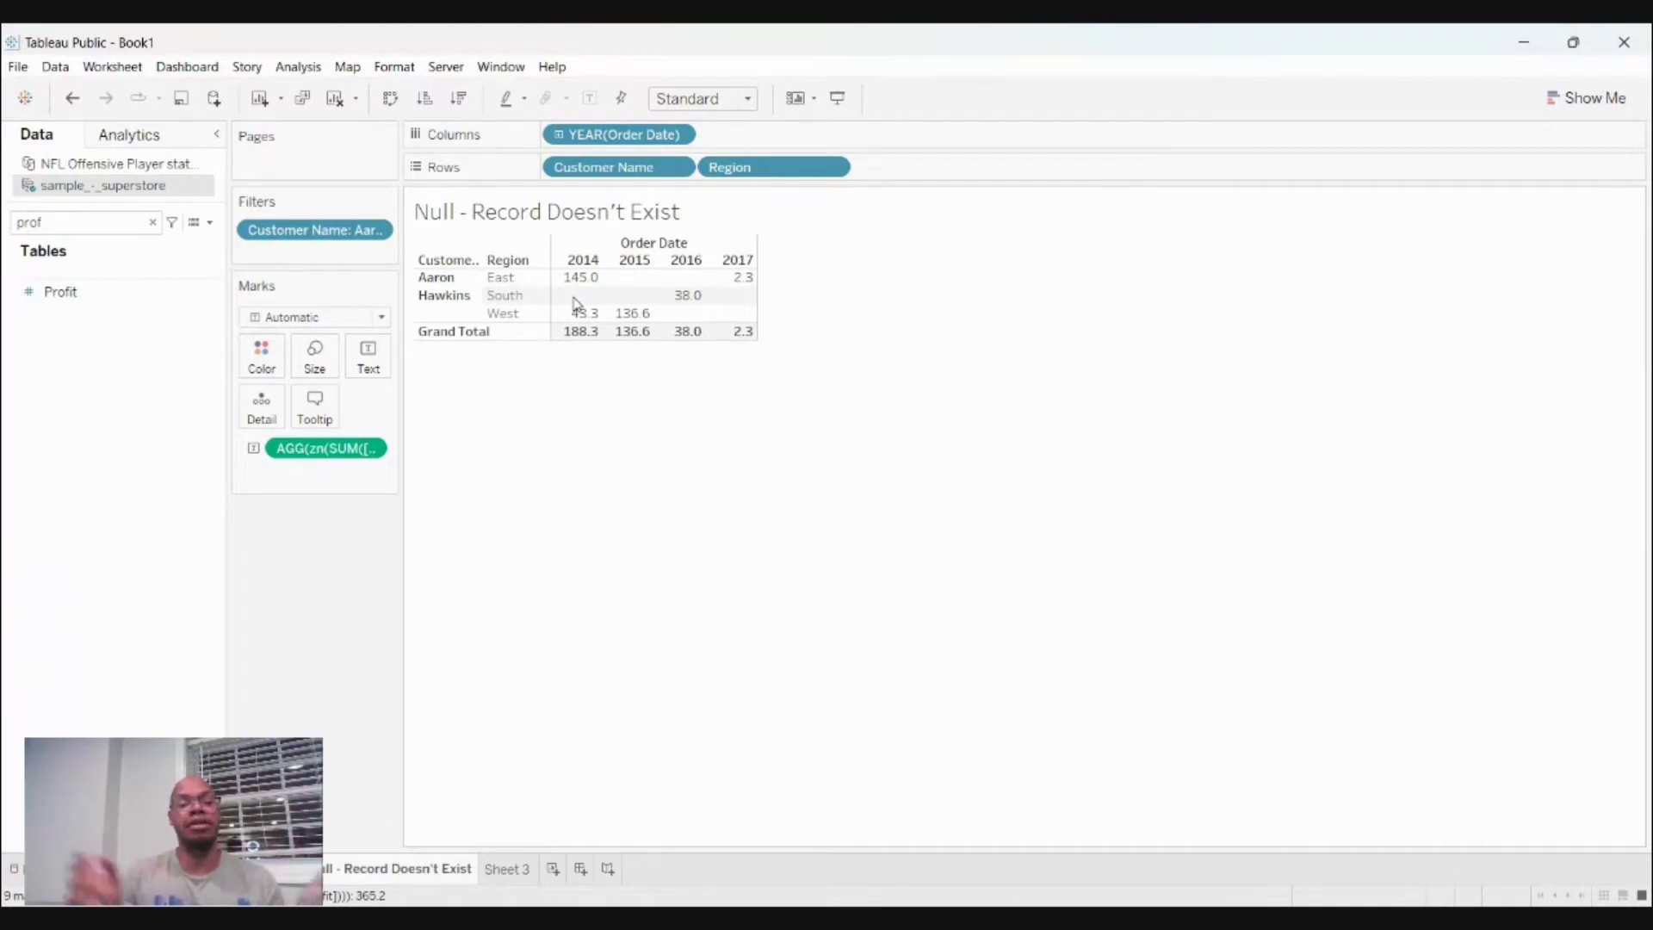
{"action": "left_click", "coordinate": [152, 222]}
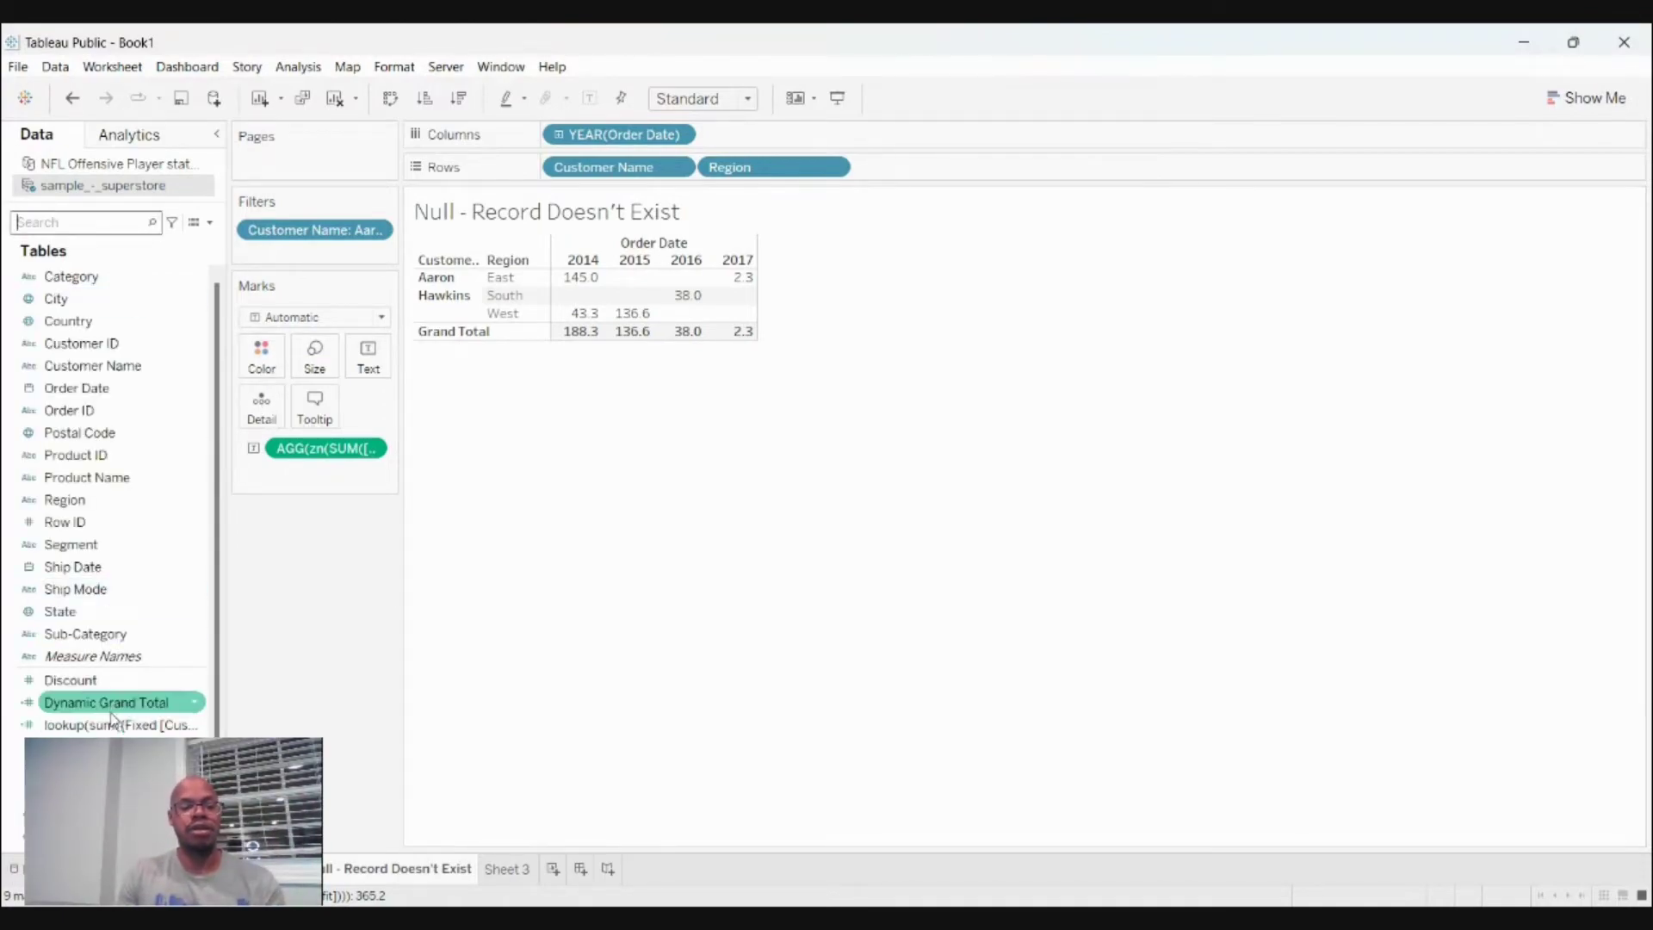
{"action": "left_click_drag", "start_coordinate": [110, 719], "coordinate": [356, 471]}
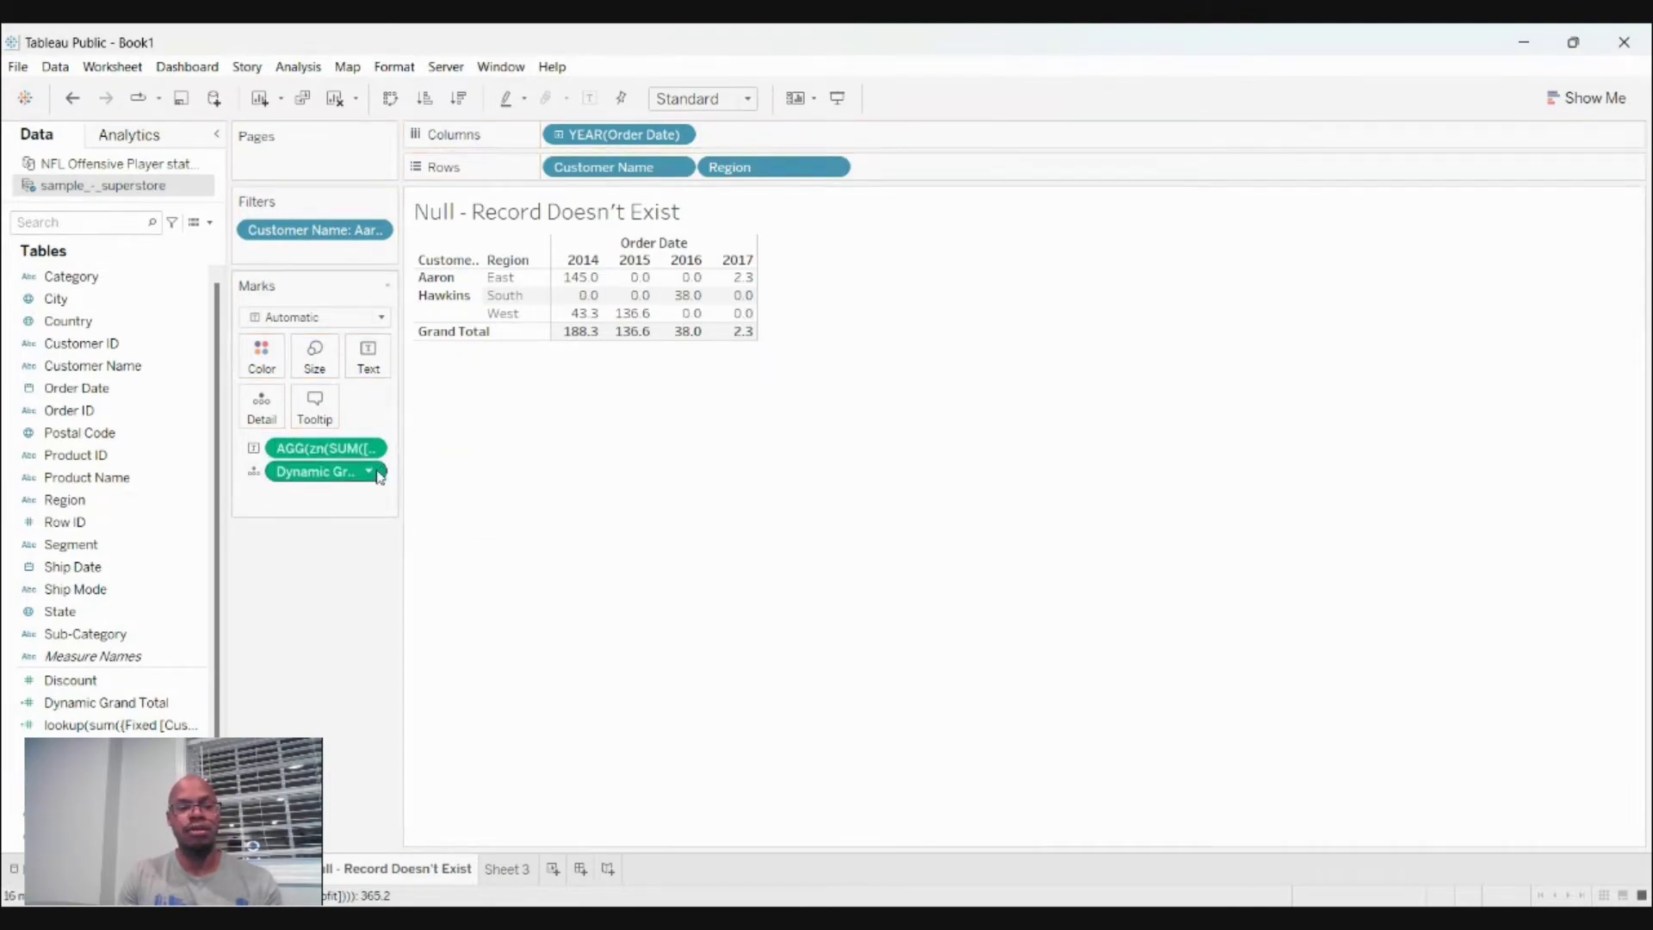
{"action": "left_click_drag", "start_coordinate": [352, 474], "coordinate": [345, 461]}
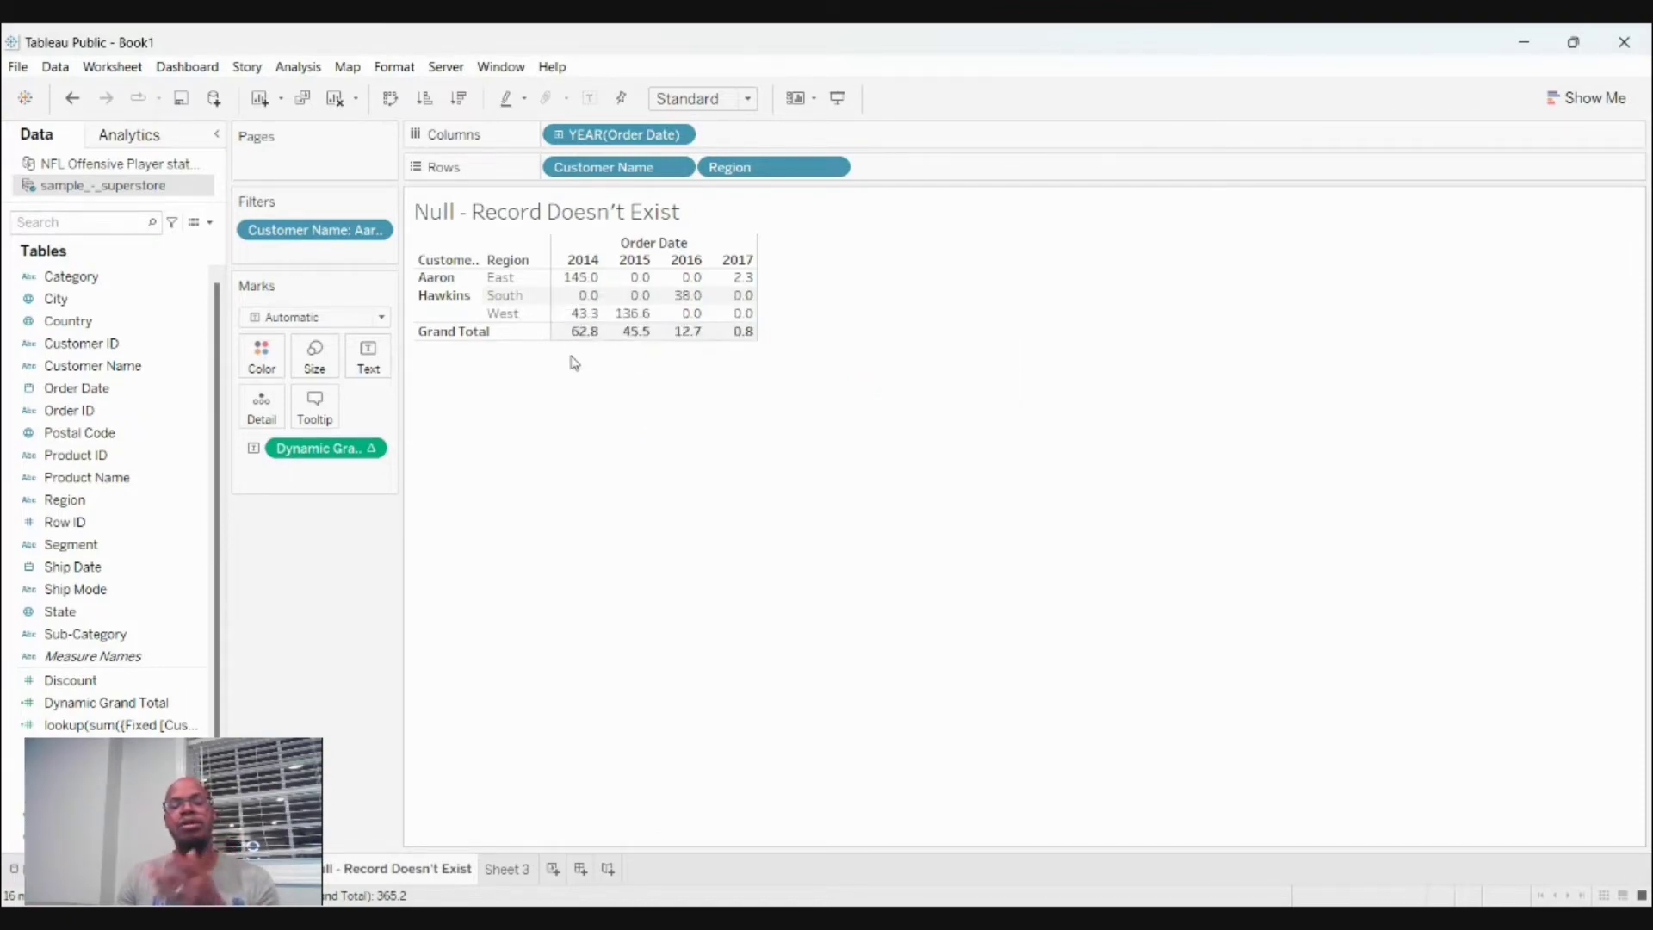
Check the sum of the 2014 values for the East, South and West rows, and clear the selection.
{"action": "left_click_drag", "start_coordinate": [576, 276], "coordinate": [588, 316]}
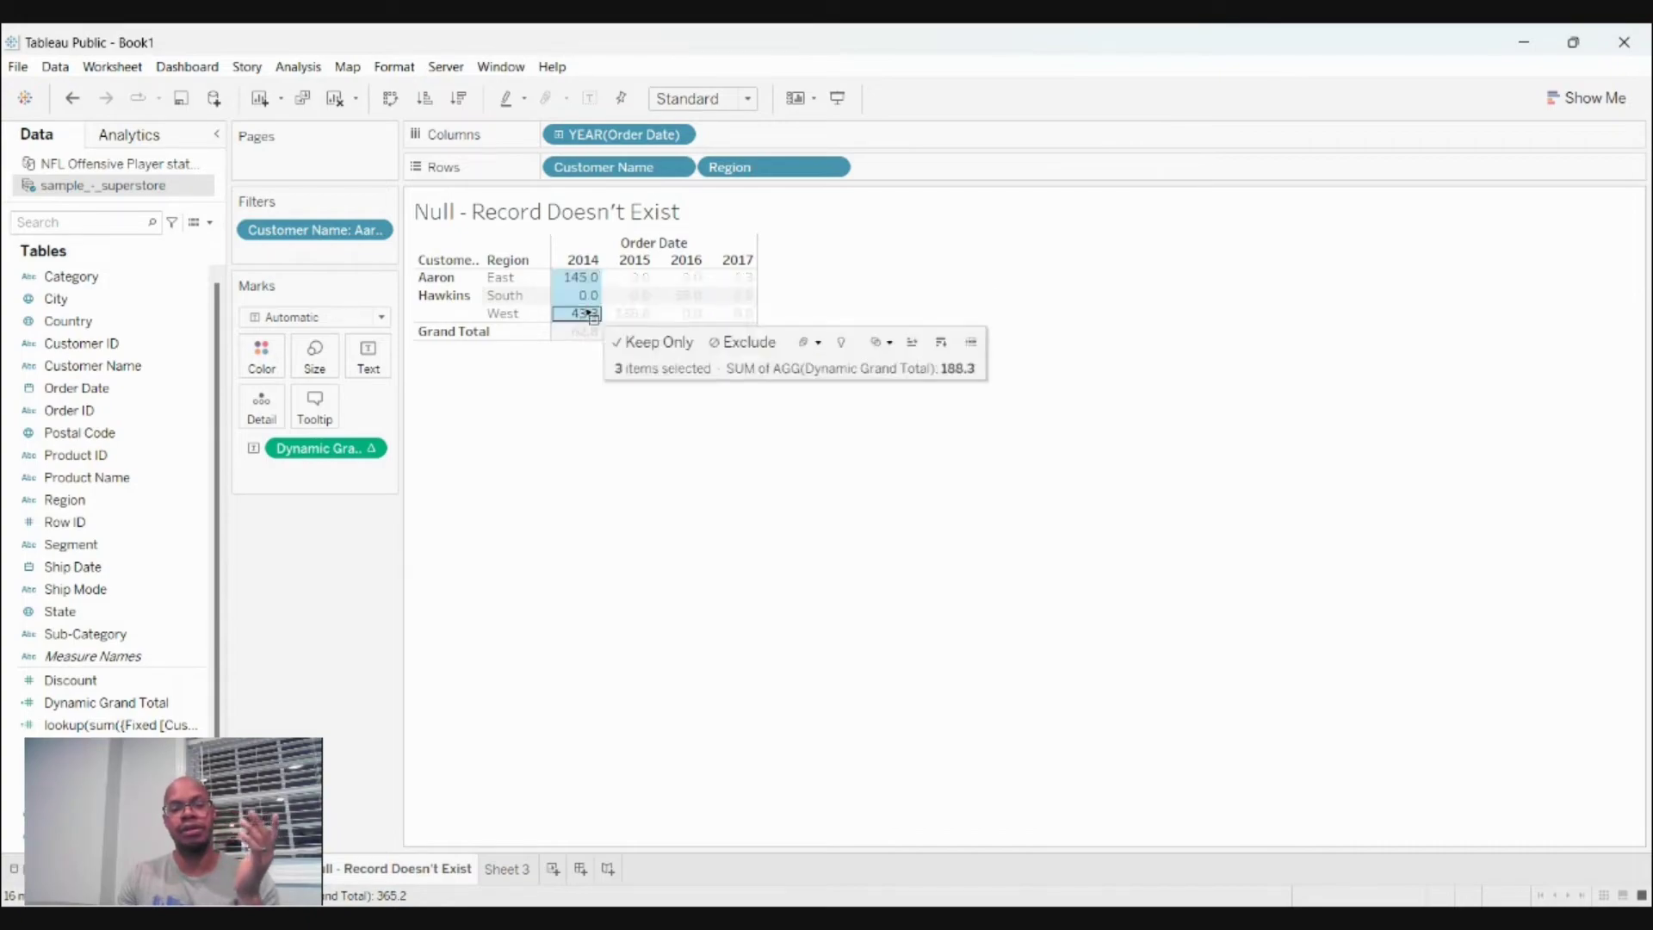
{"action": "left_click", "coordinate": [575, 395]}
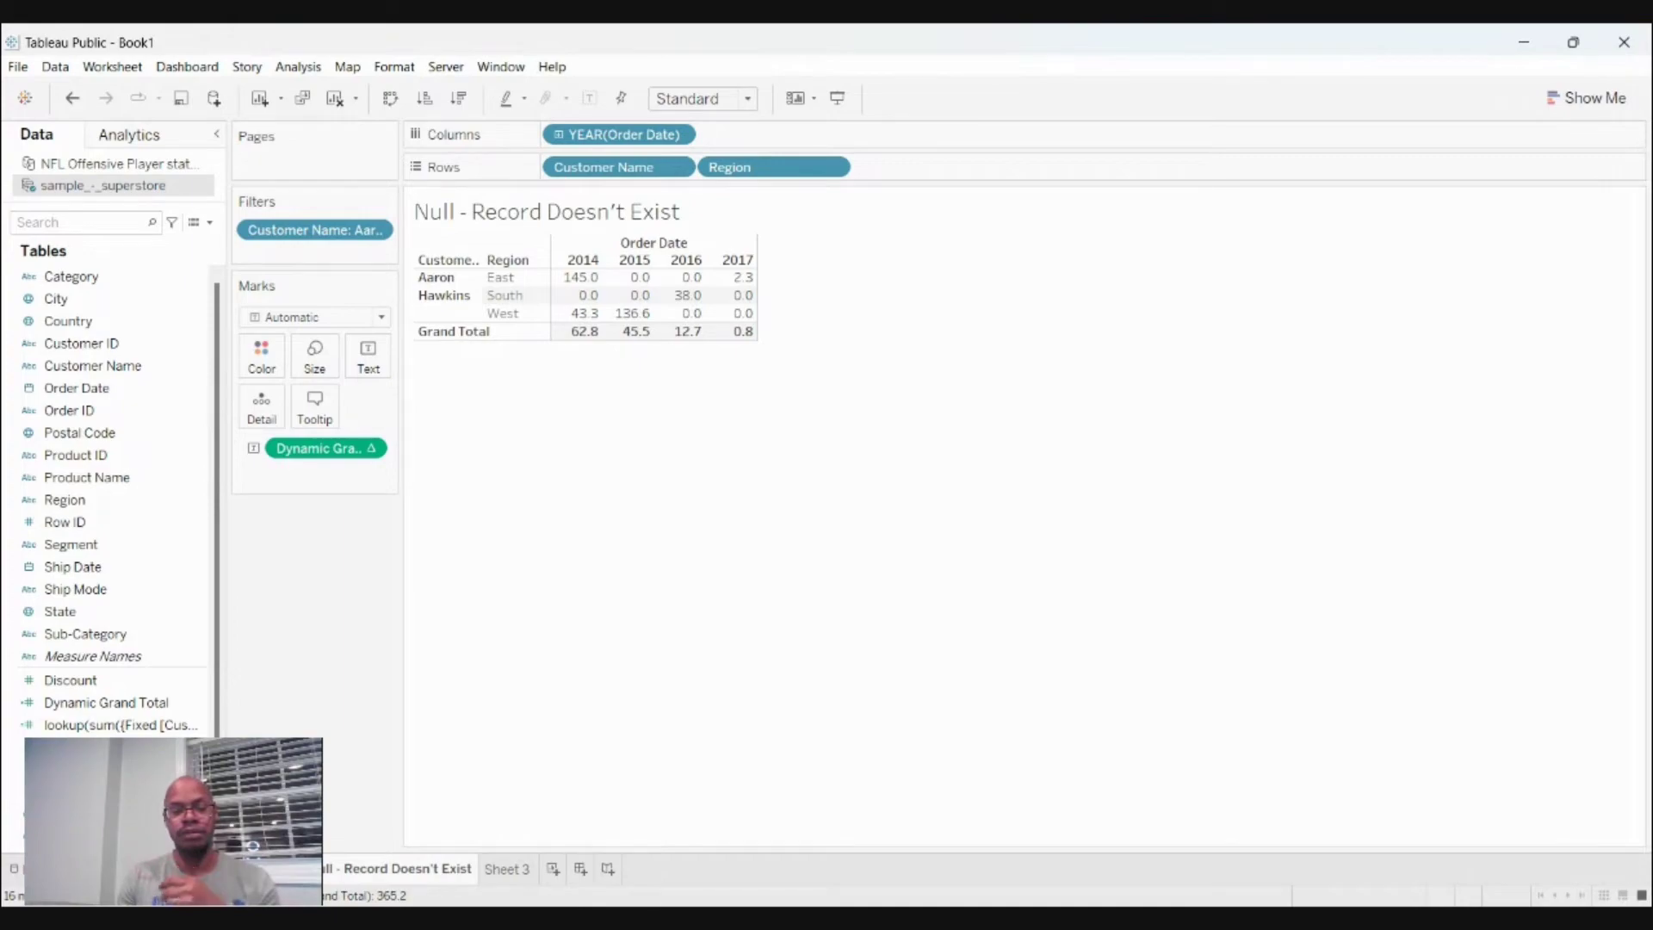
{"action": "left_click", "coordinate": [659, 918]}
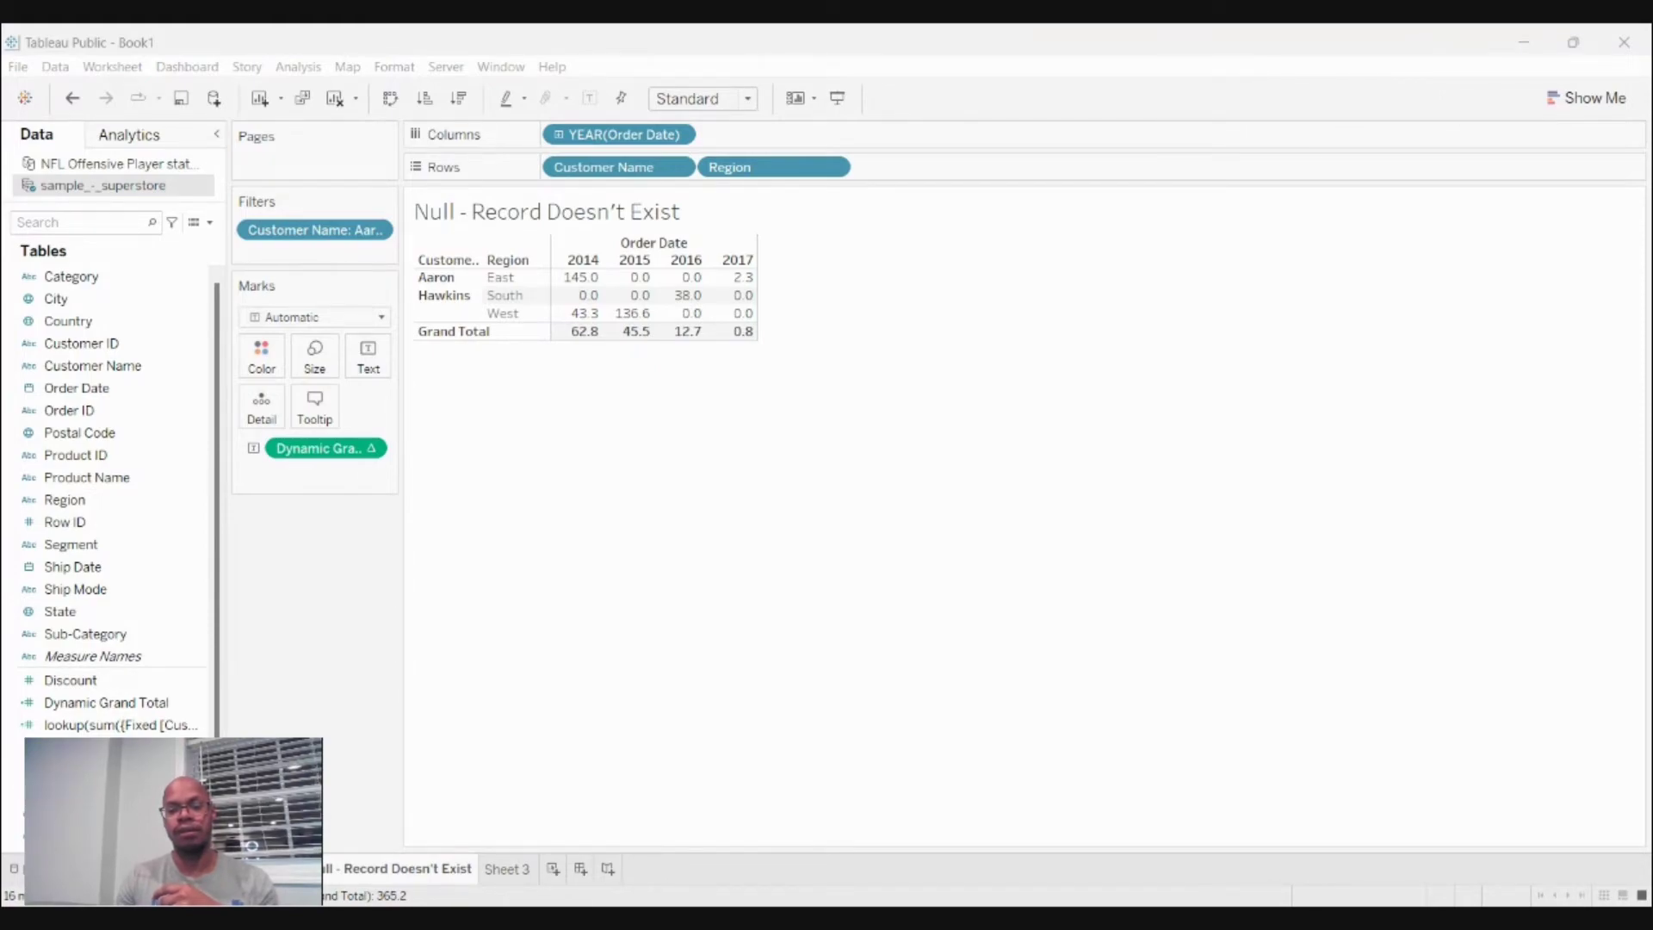
{"action": "left_click", "coordinate": [1251, 163]}
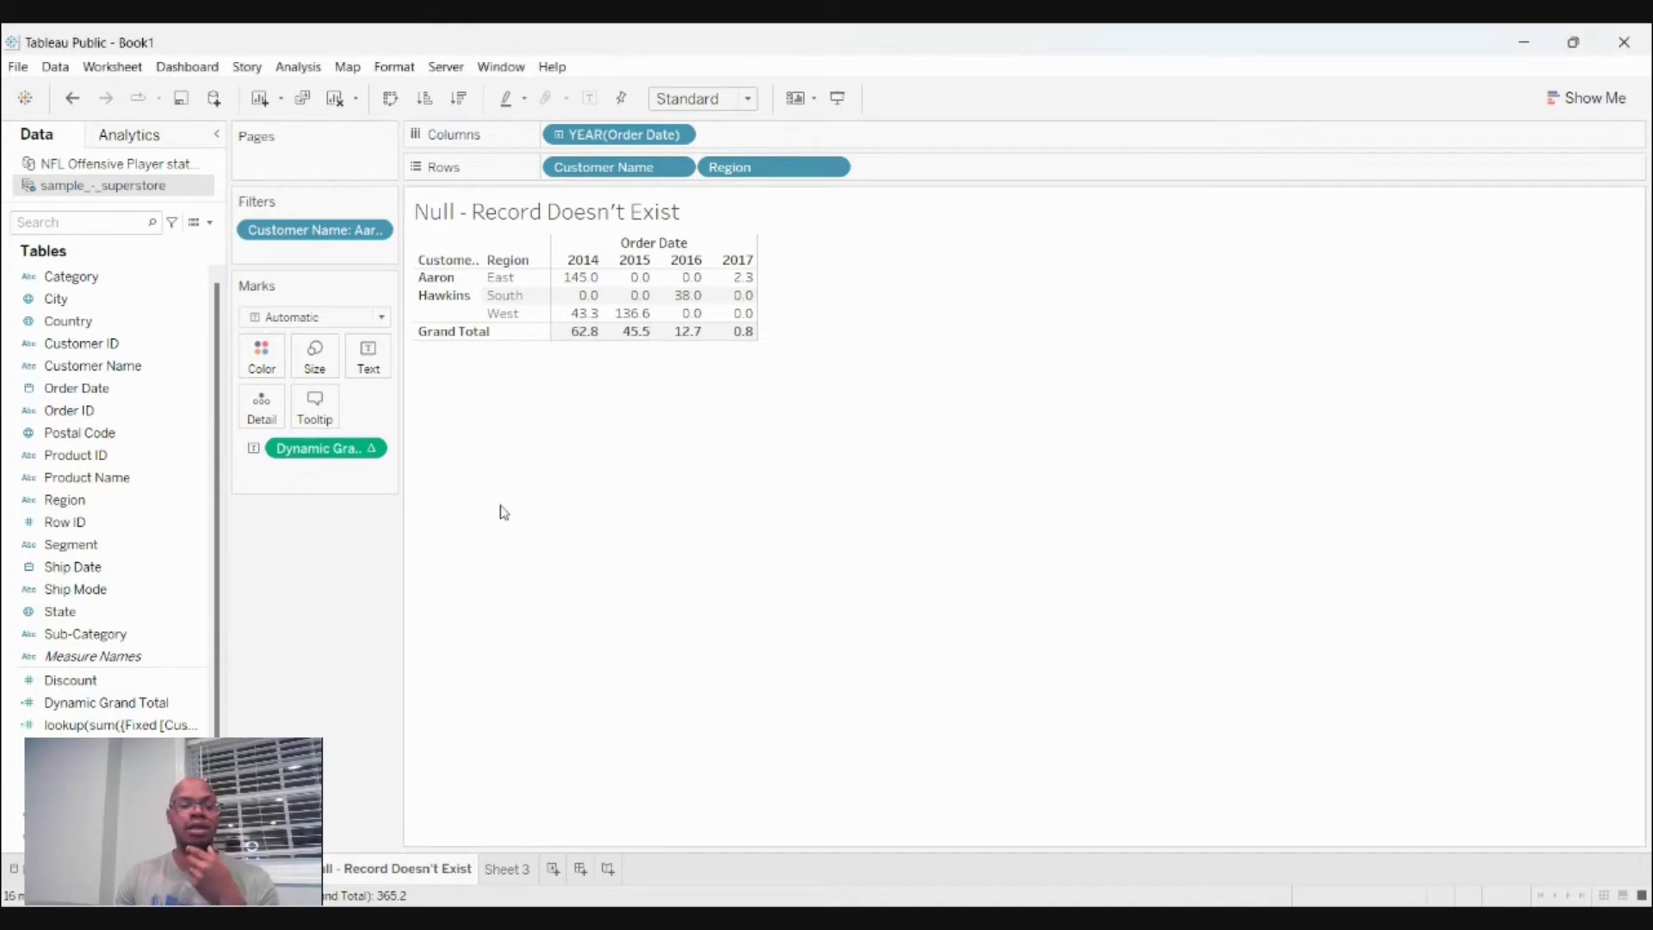
Open the Dynamic Grand Total formula and examine its SIZE condition and function description beside the table.
{"action": "left_click", "coordinate": [193, 702]}
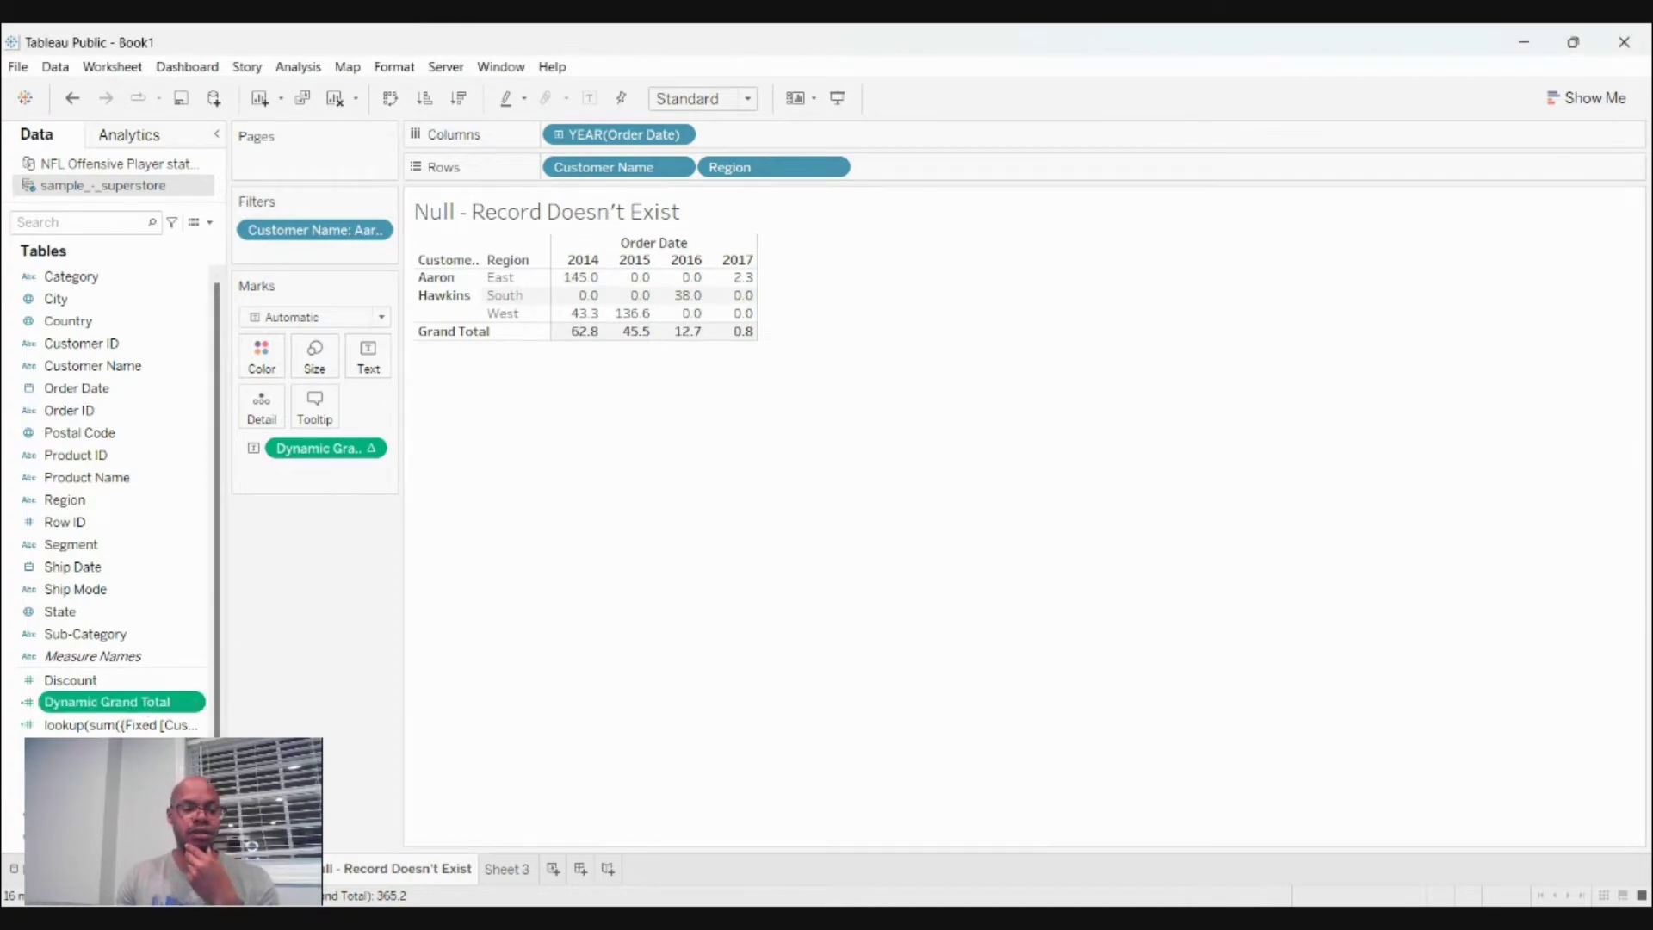
{"action": "left_click", "coordinate": [169, 391]}
{"action": "left_click_drag", "start_coordinate": [629, 391], "coordinate": [862, 394]}
{"action": "left_click", "coordinate": [307, 446]}
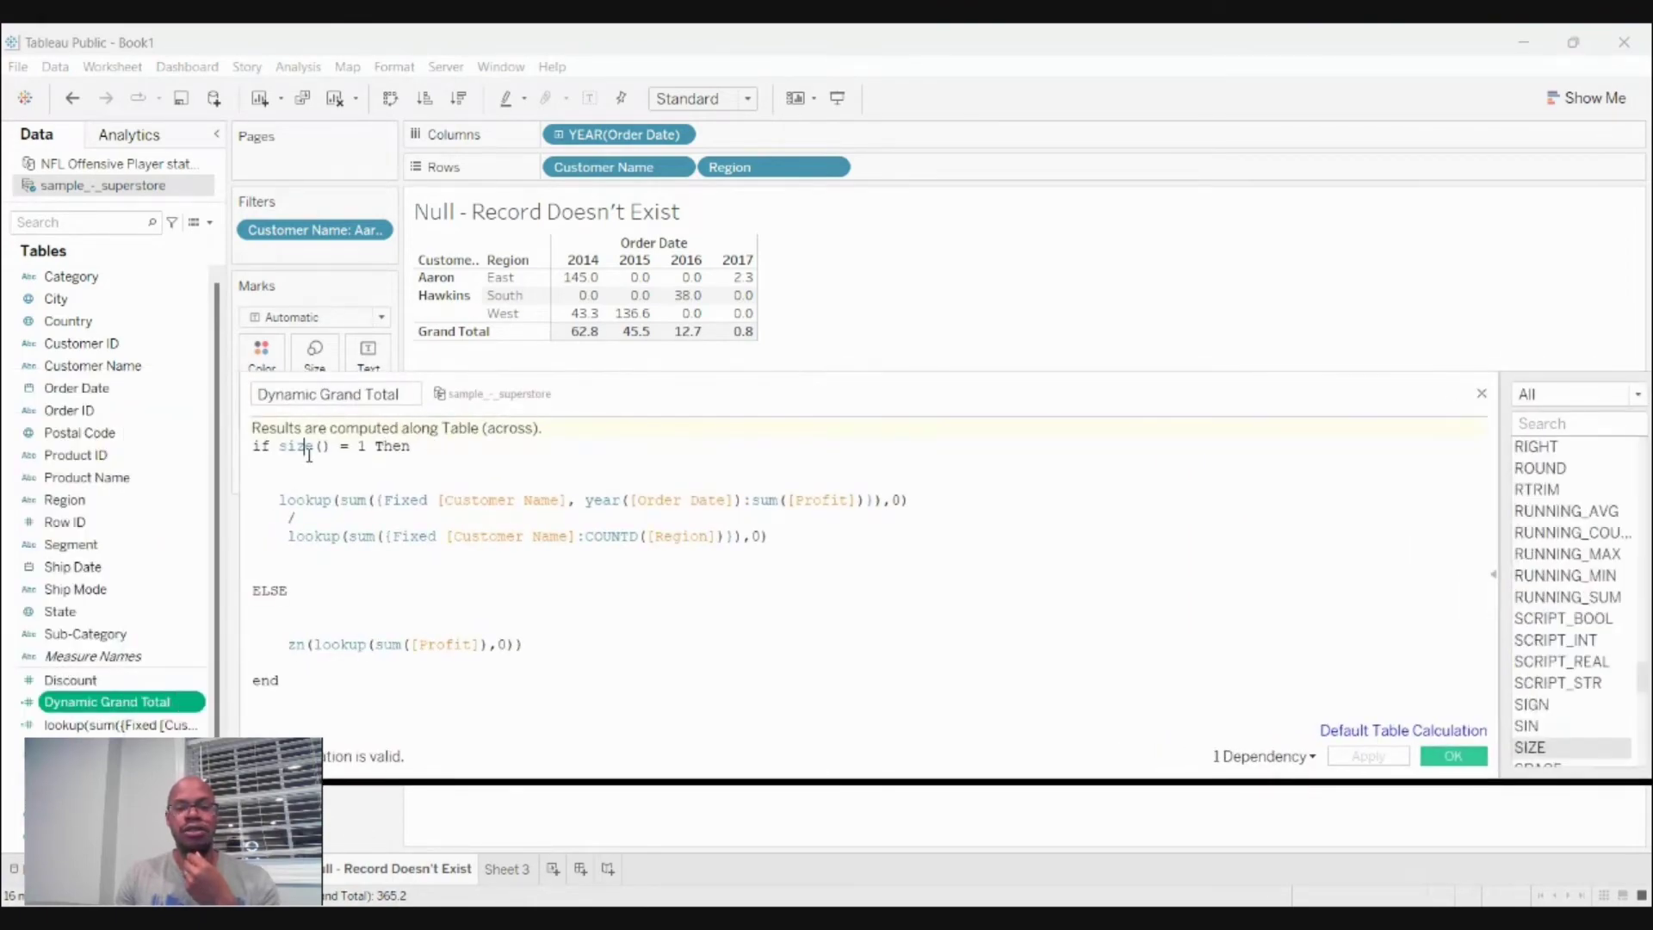
{"action": "left_click_drag", "start_coordinate": [744, 392], "coordinate": [632, 379]}
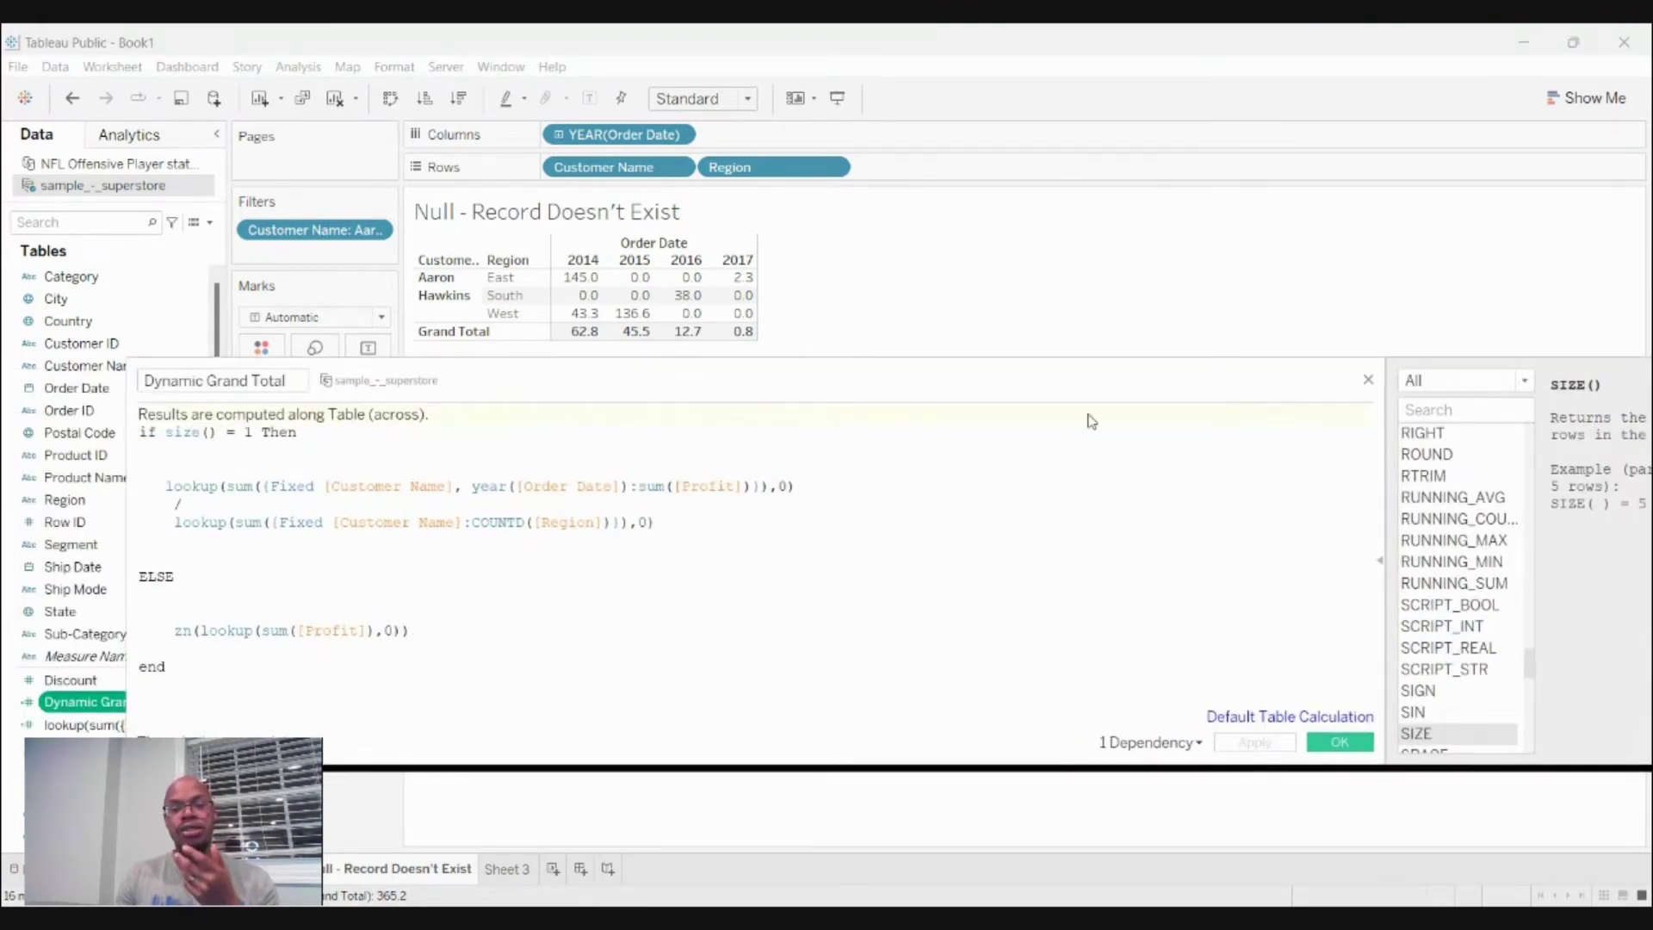
{"action": "left_click_drag", "start_coordinate": [1137, 384], "coordinate": [963, 387]}
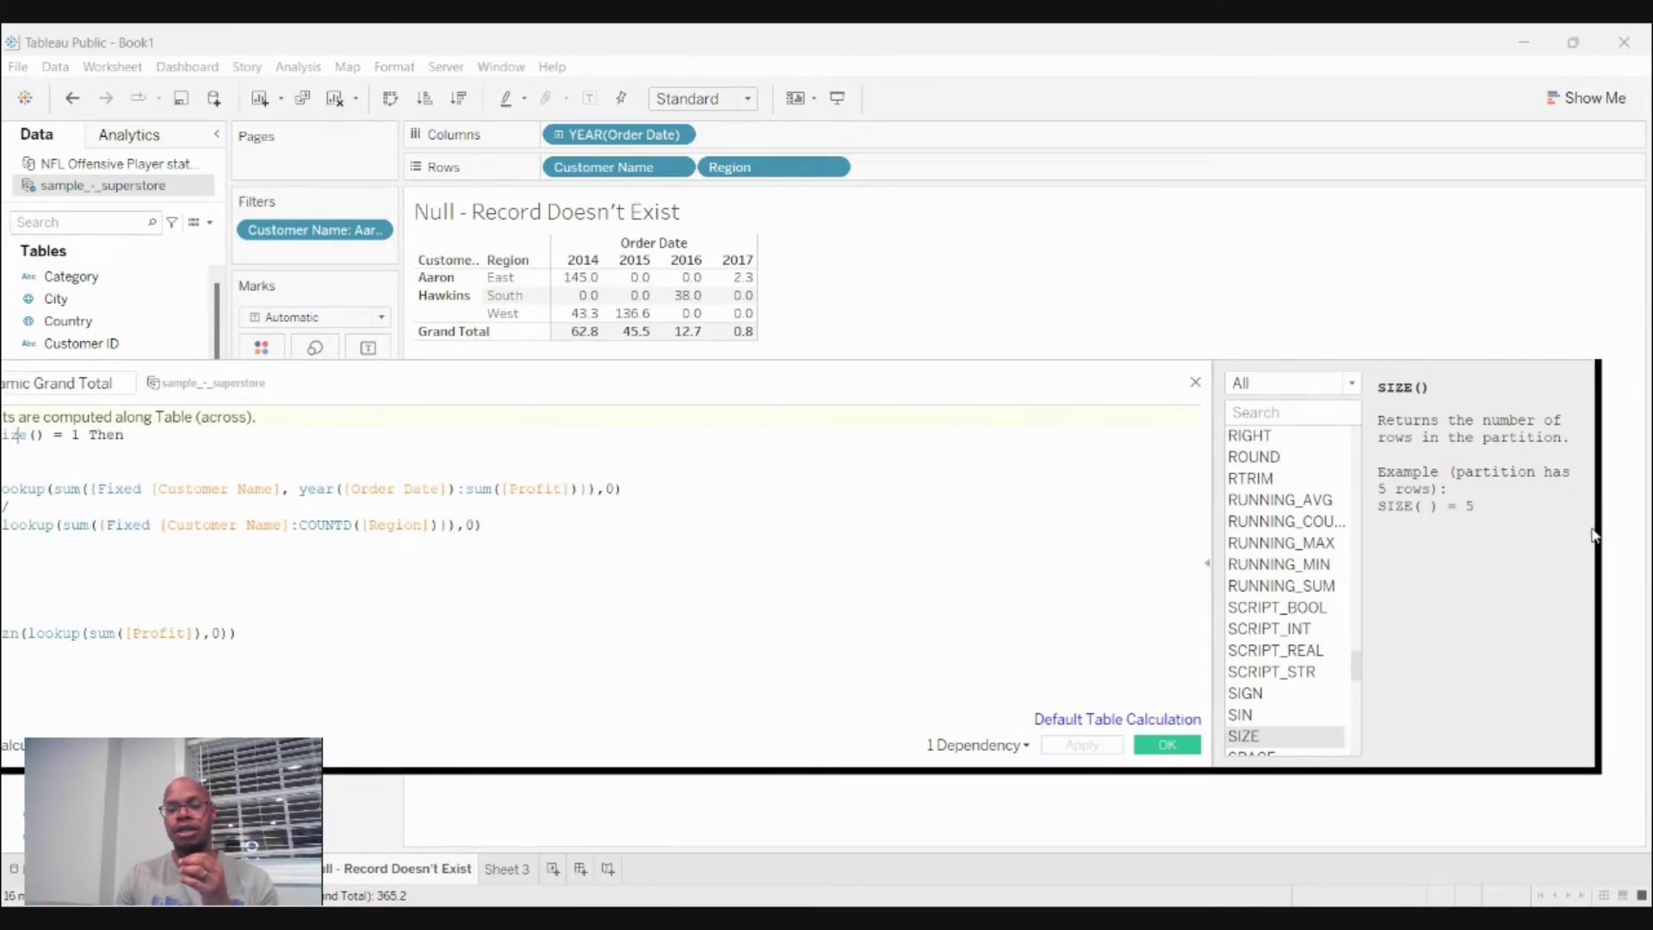
{"action": "left_click_drag", "start_coordinate": [1594, 534], "coordinate": [1365, 534]}
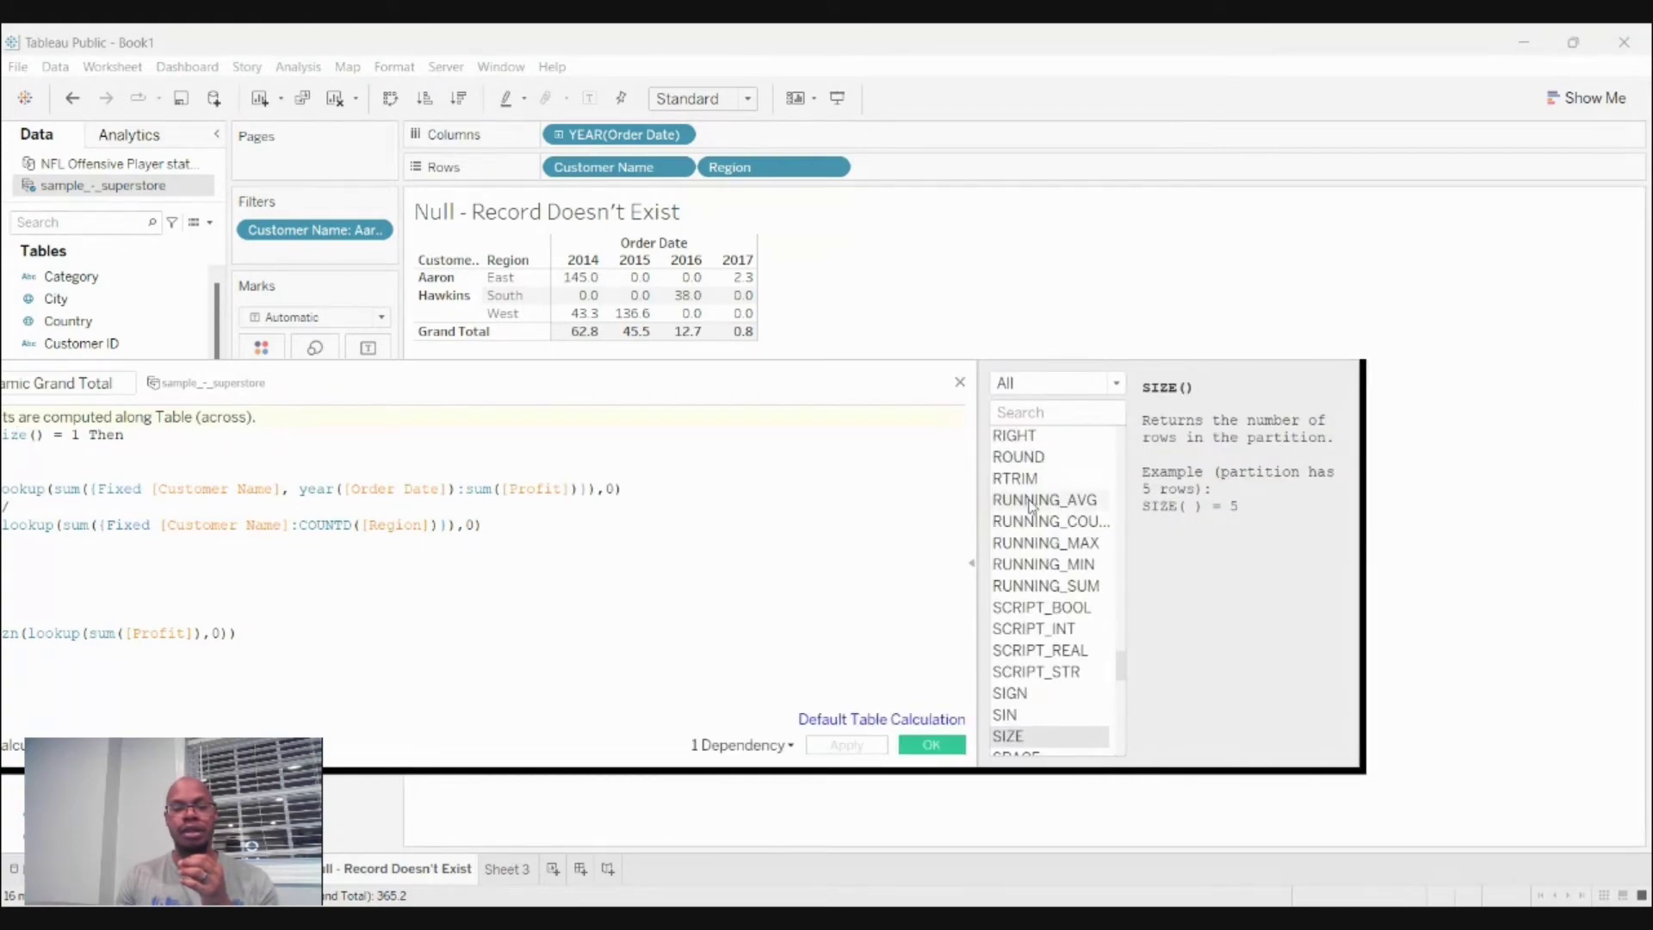
{"action": "left_click_drag", "start_coordinate": [696, 378], "coordinate": [882, 380]}
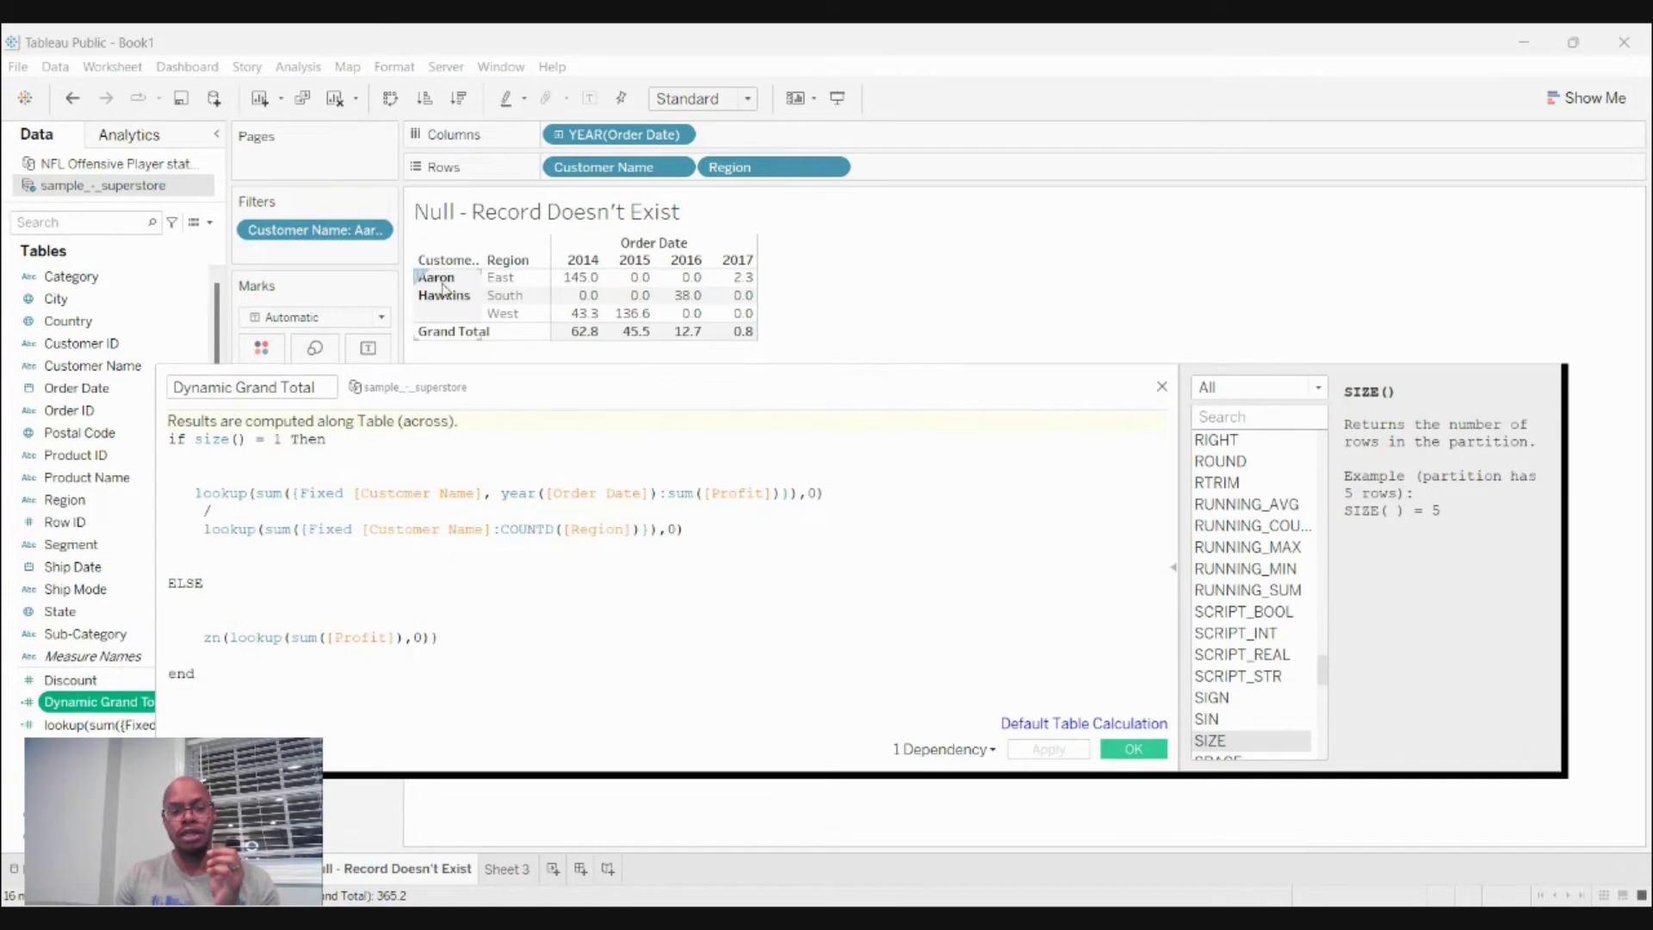
{"action": "mouse_move", "coordinate": [575, 316]}
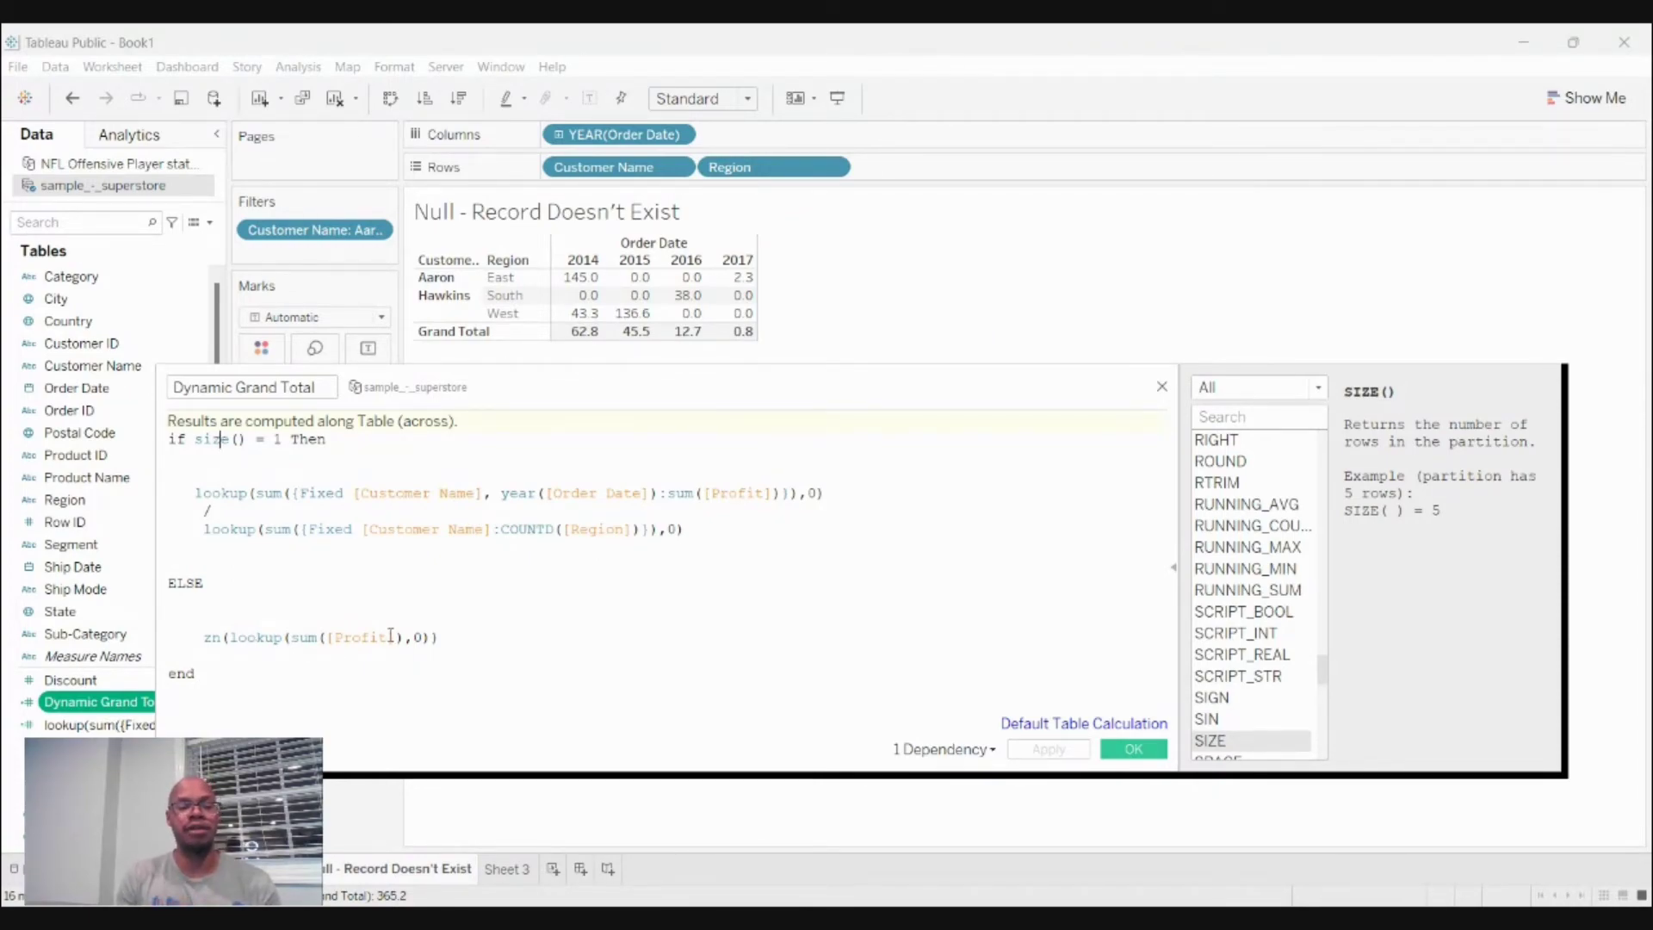
Examine the ZN-wrapped LOOKUP of SUM(Profit) and the COUNTD(Region) divisor in the formula, and close it without changes.
{"action": "left_click", "coordinate": [273, 642]}
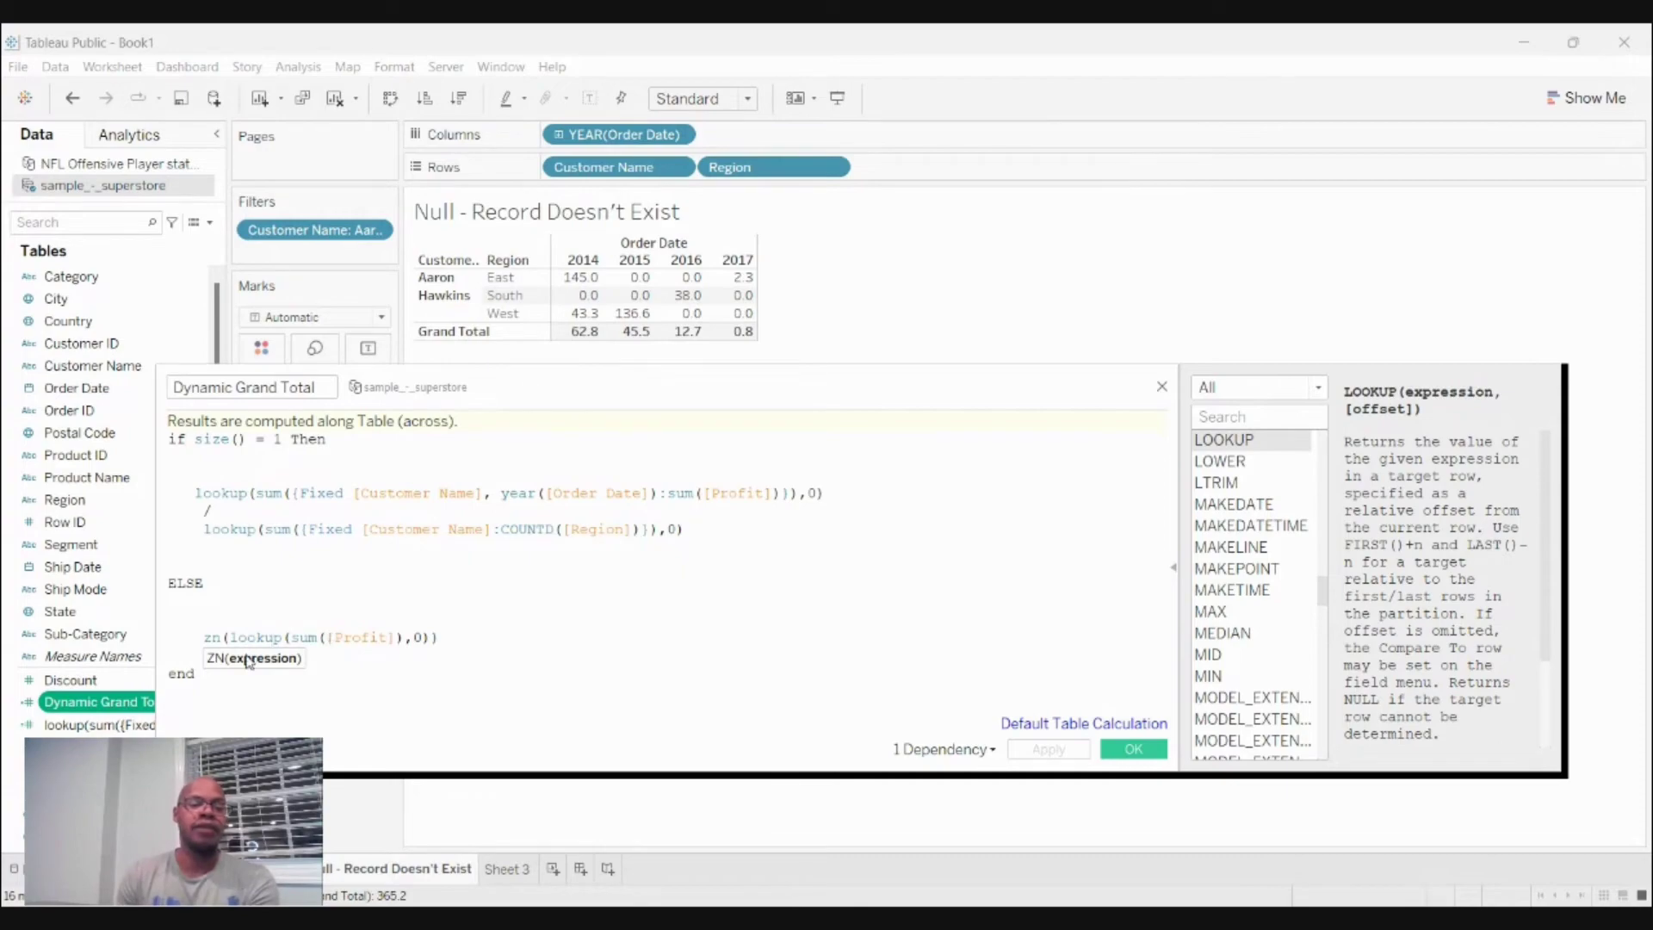
{"action": "left_click", "coordinate": [214, 638]}
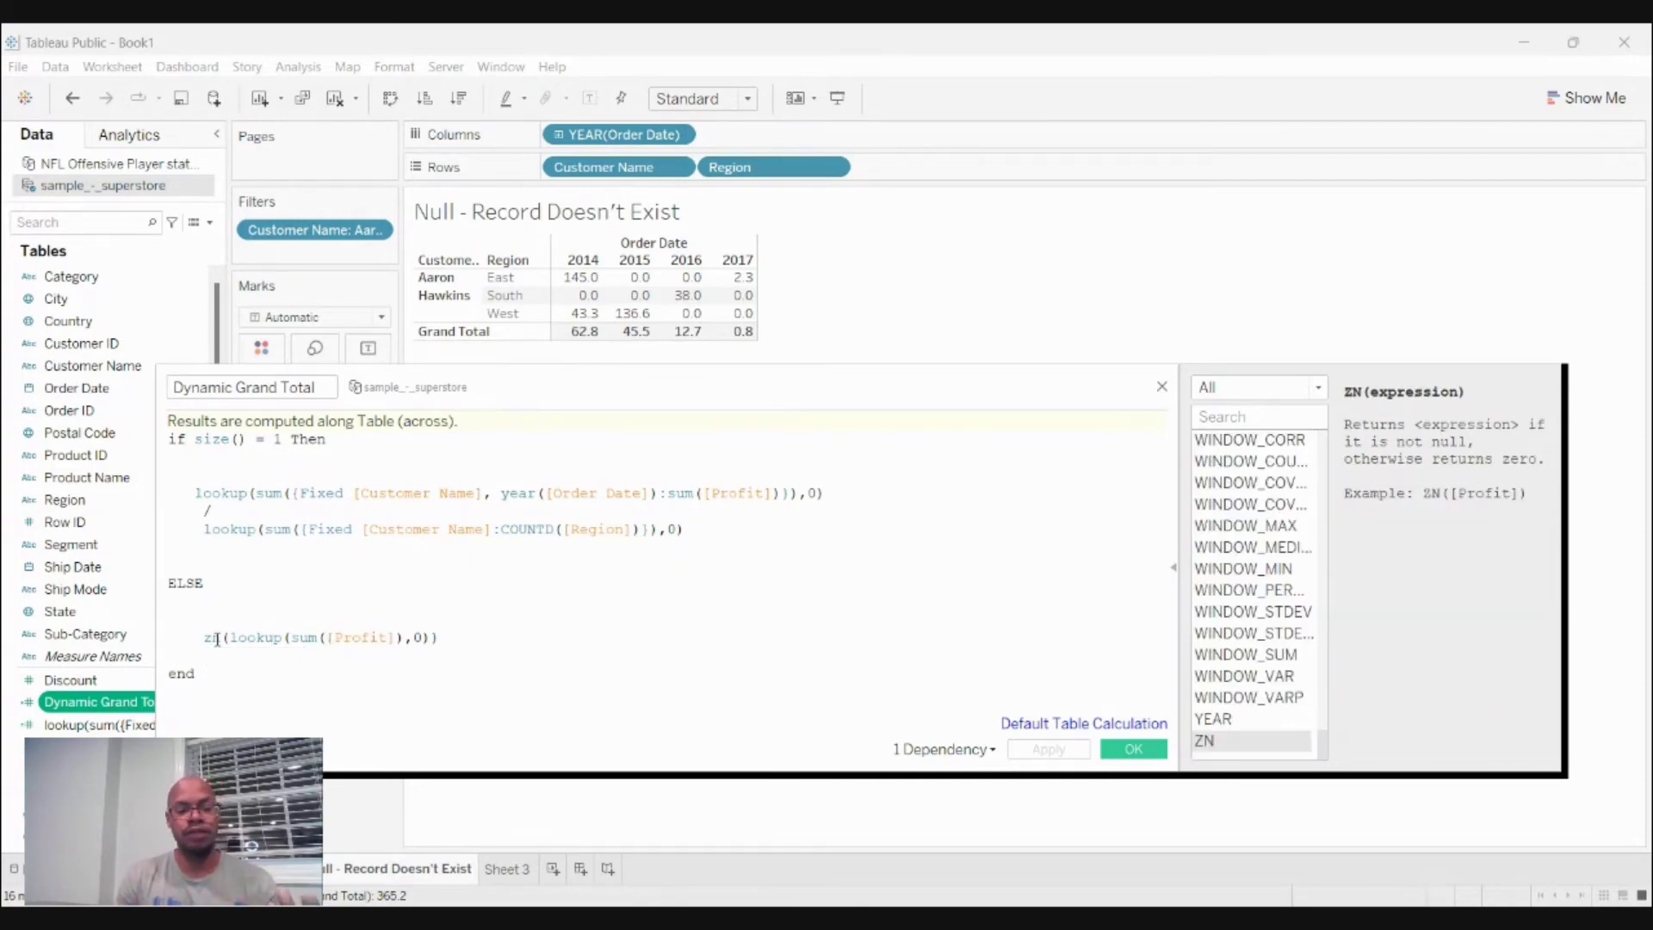
{"action": "double_click", "coordinate": [215, 638]}
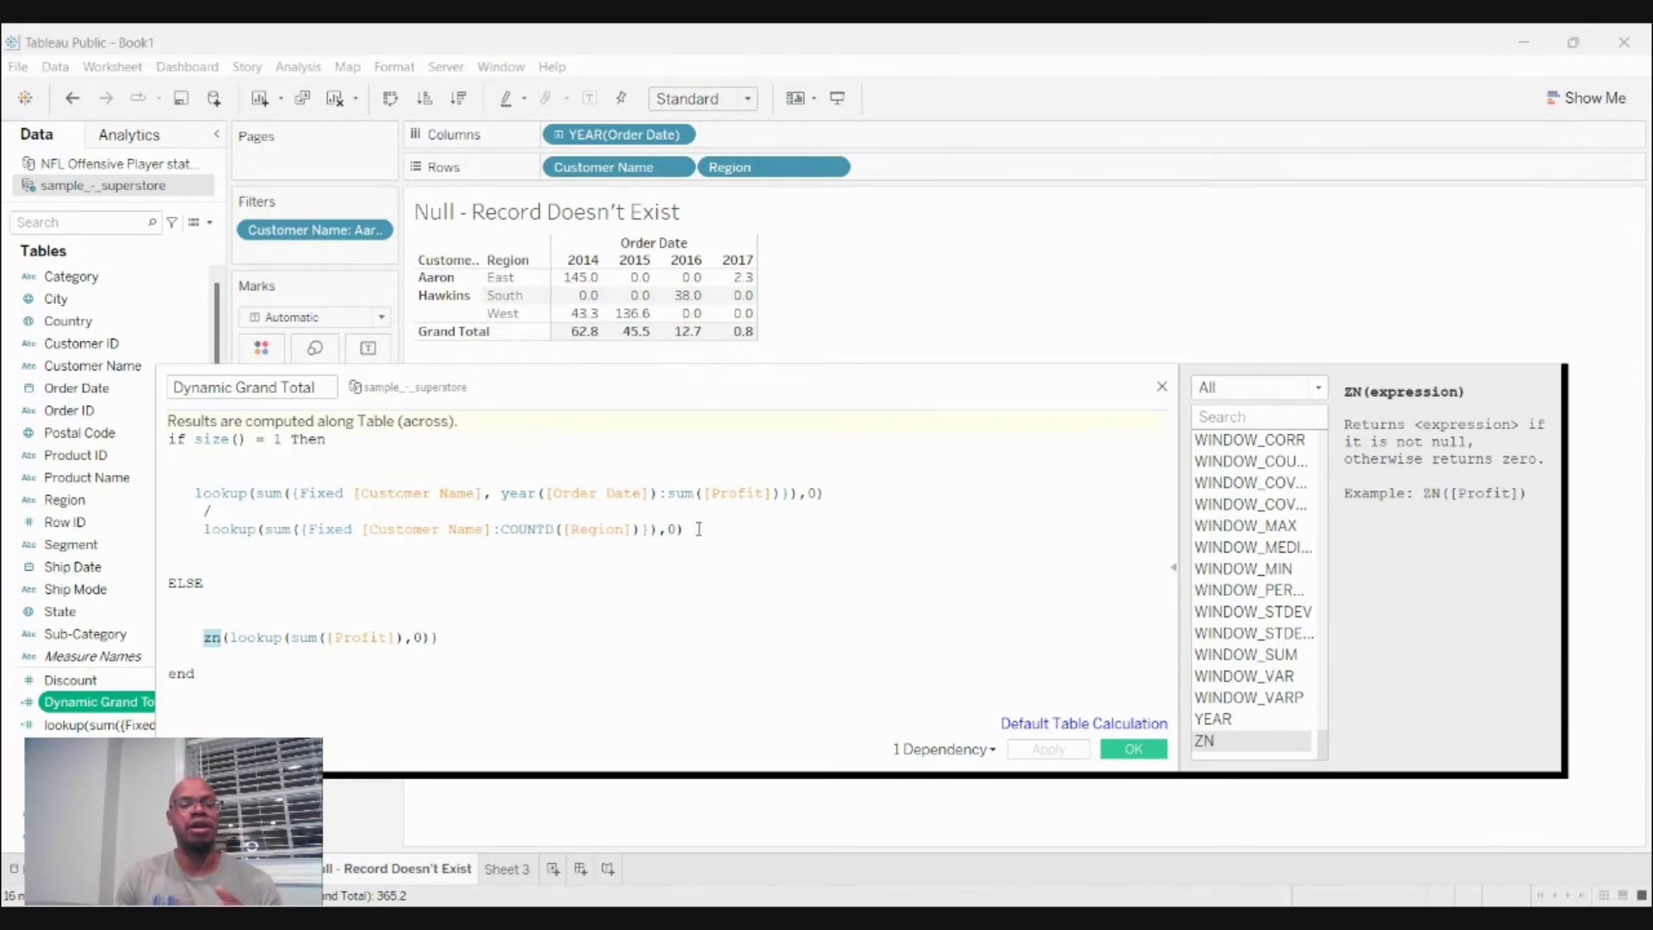
{"action": "left_click_drag", "start_coordinate": [699, 529], "coordinate": [205, 531]}
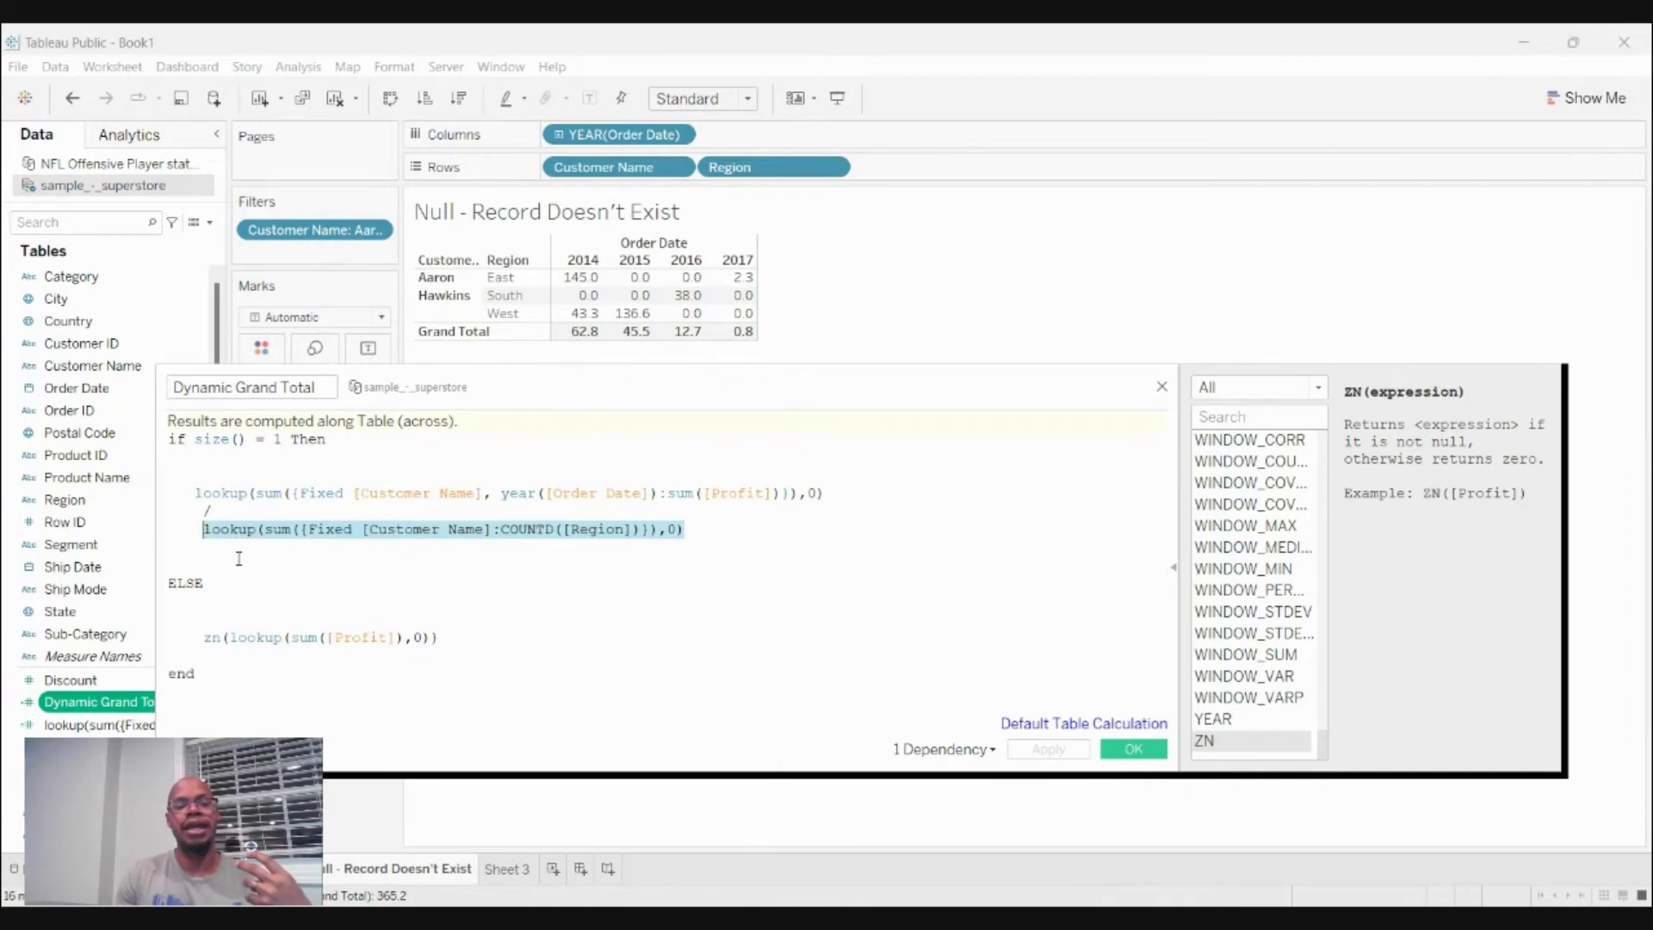
{"action": "left_click", "coordinate": [240, 560]}
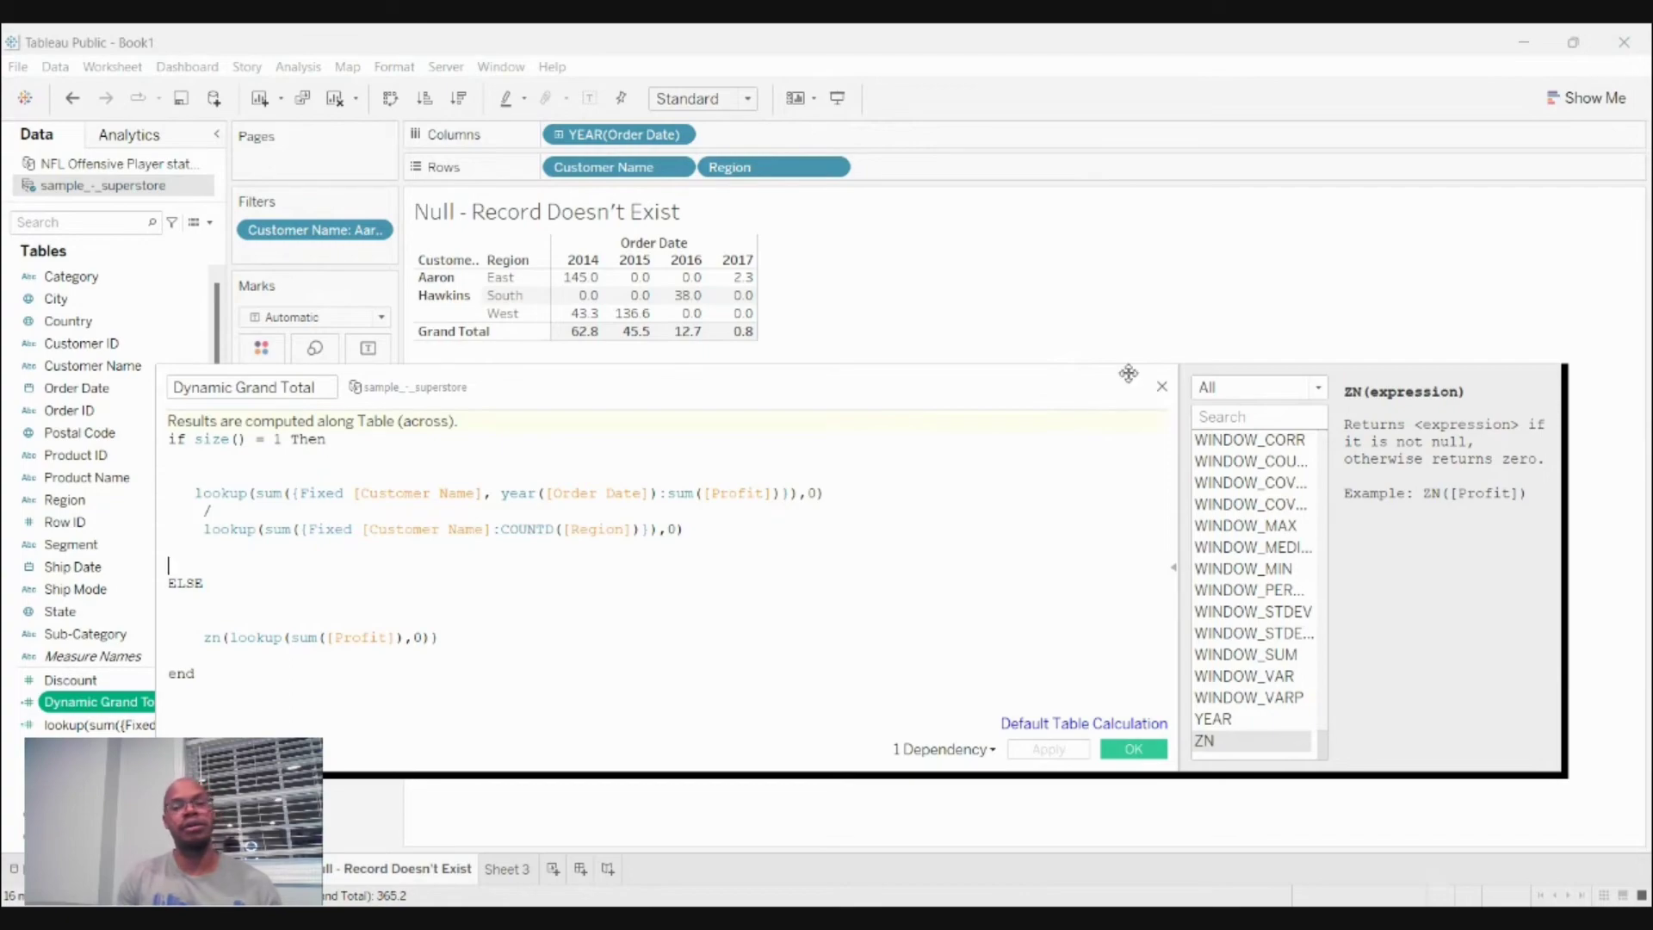
{"action": "left_click", "coordinate": [1160, 387]}
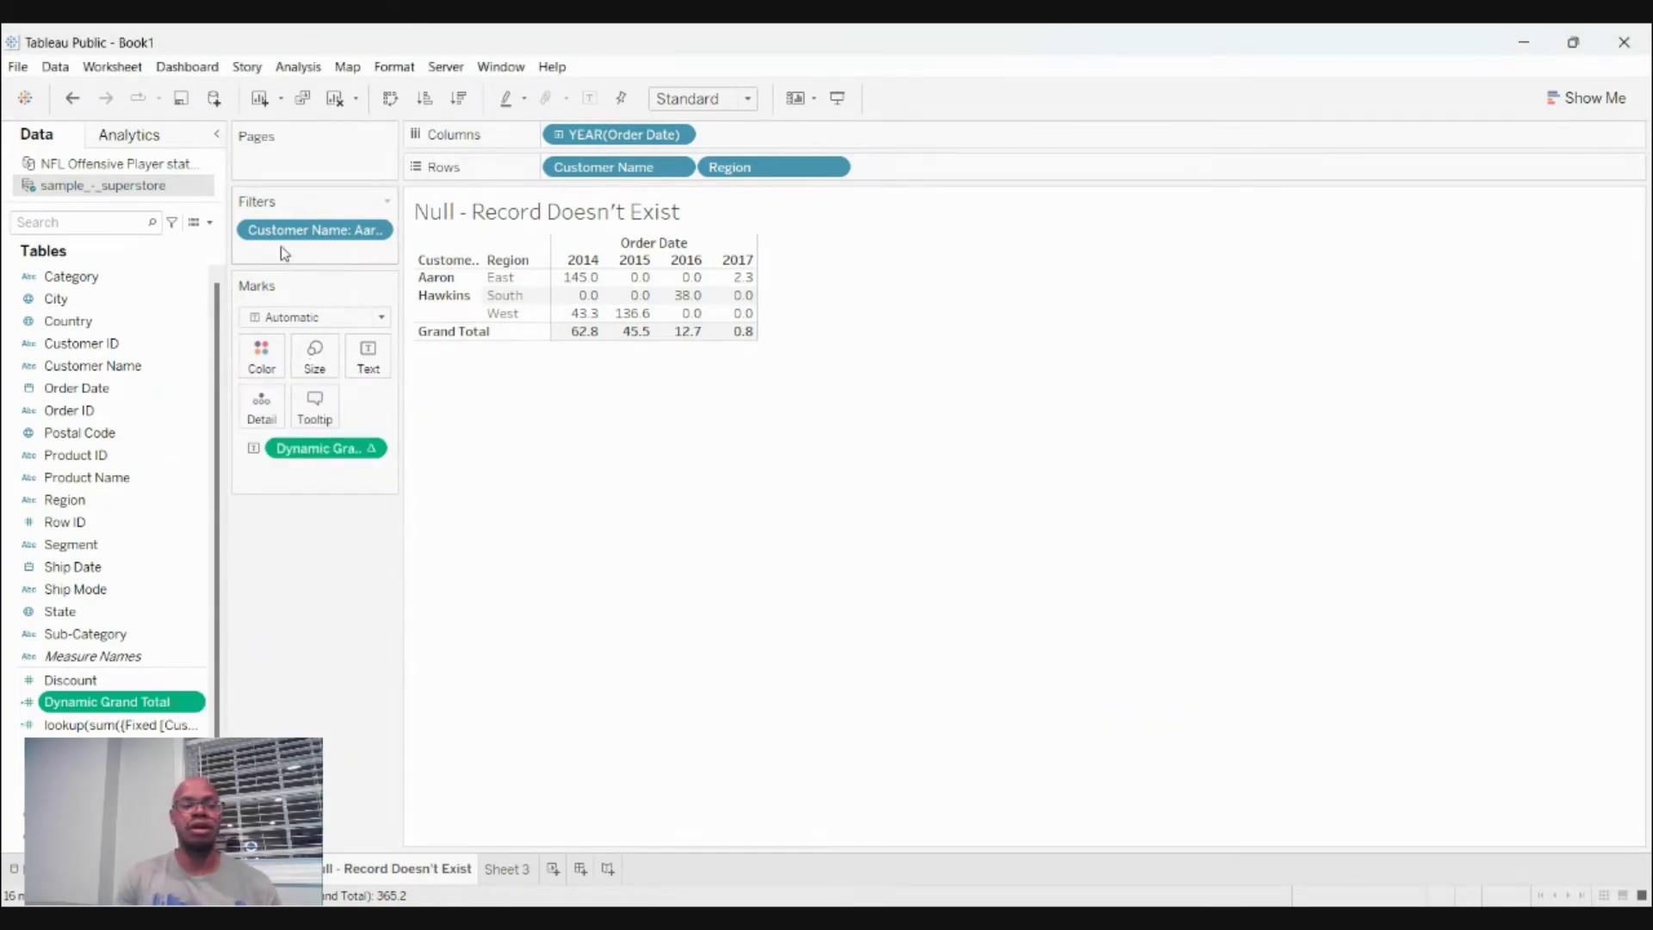
Replace the existing Customer Name filter with a new one that keeps only the first two customers in the list.
{"action": "mouse_move", "coordinate": [284, 236]}
{"action": "left_mouse_down"}
{"action": "mouse_move", "coordinate": [121, 398]}
{"action": "mouse_move", "coordinate": [142, 312]}
{"action": "mouse_move", "coordinate": [265, 249]}
{"action": "left_mouse_up"}
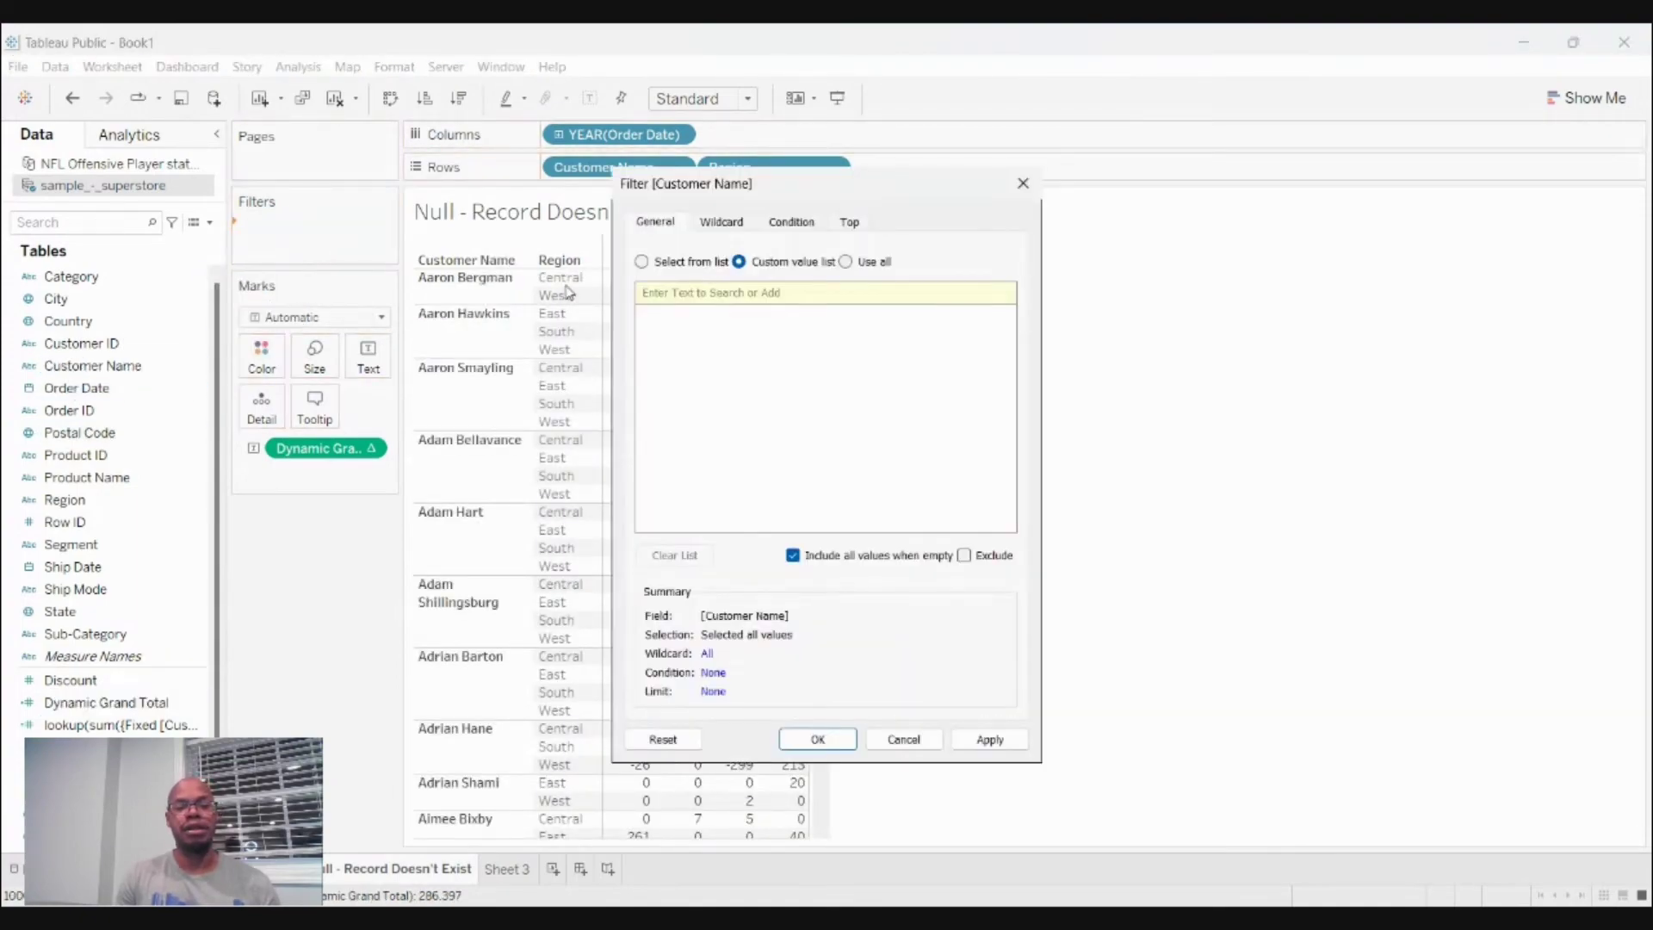
{"action": "left_click", "coordinate": [643, 262]}
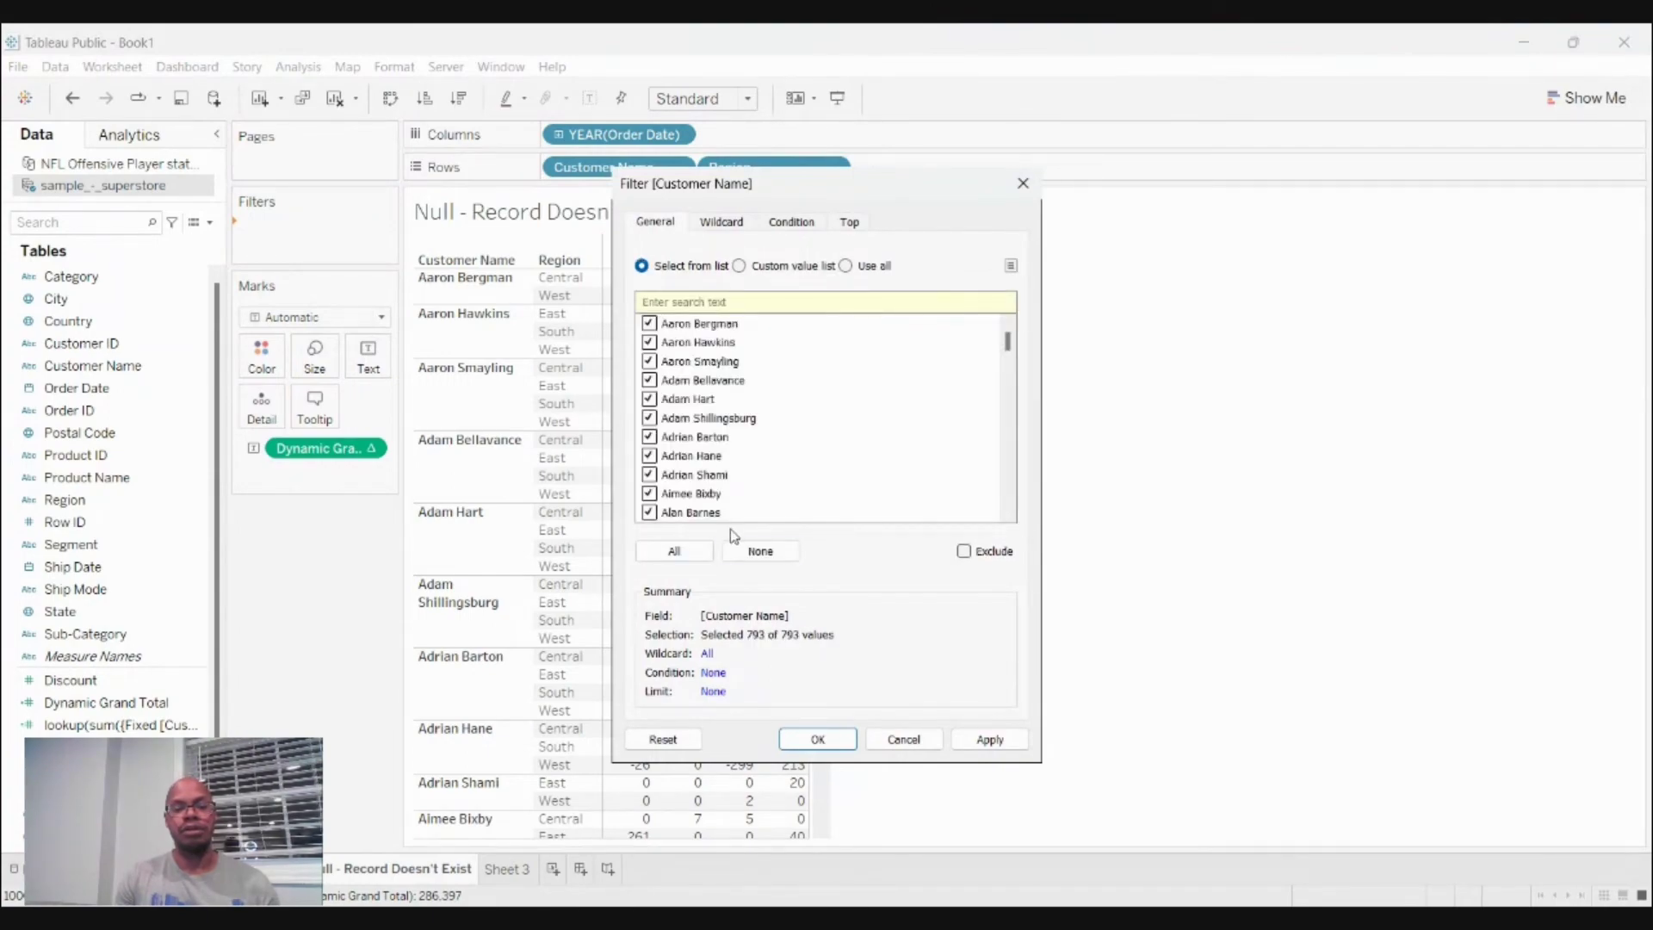
{"action": "left_click", "coordinate": [760, 551]}
{"action": "left_click", "coordinate": [649, 324]}
{"action": "left_click", "coordinate": [649, 342]}
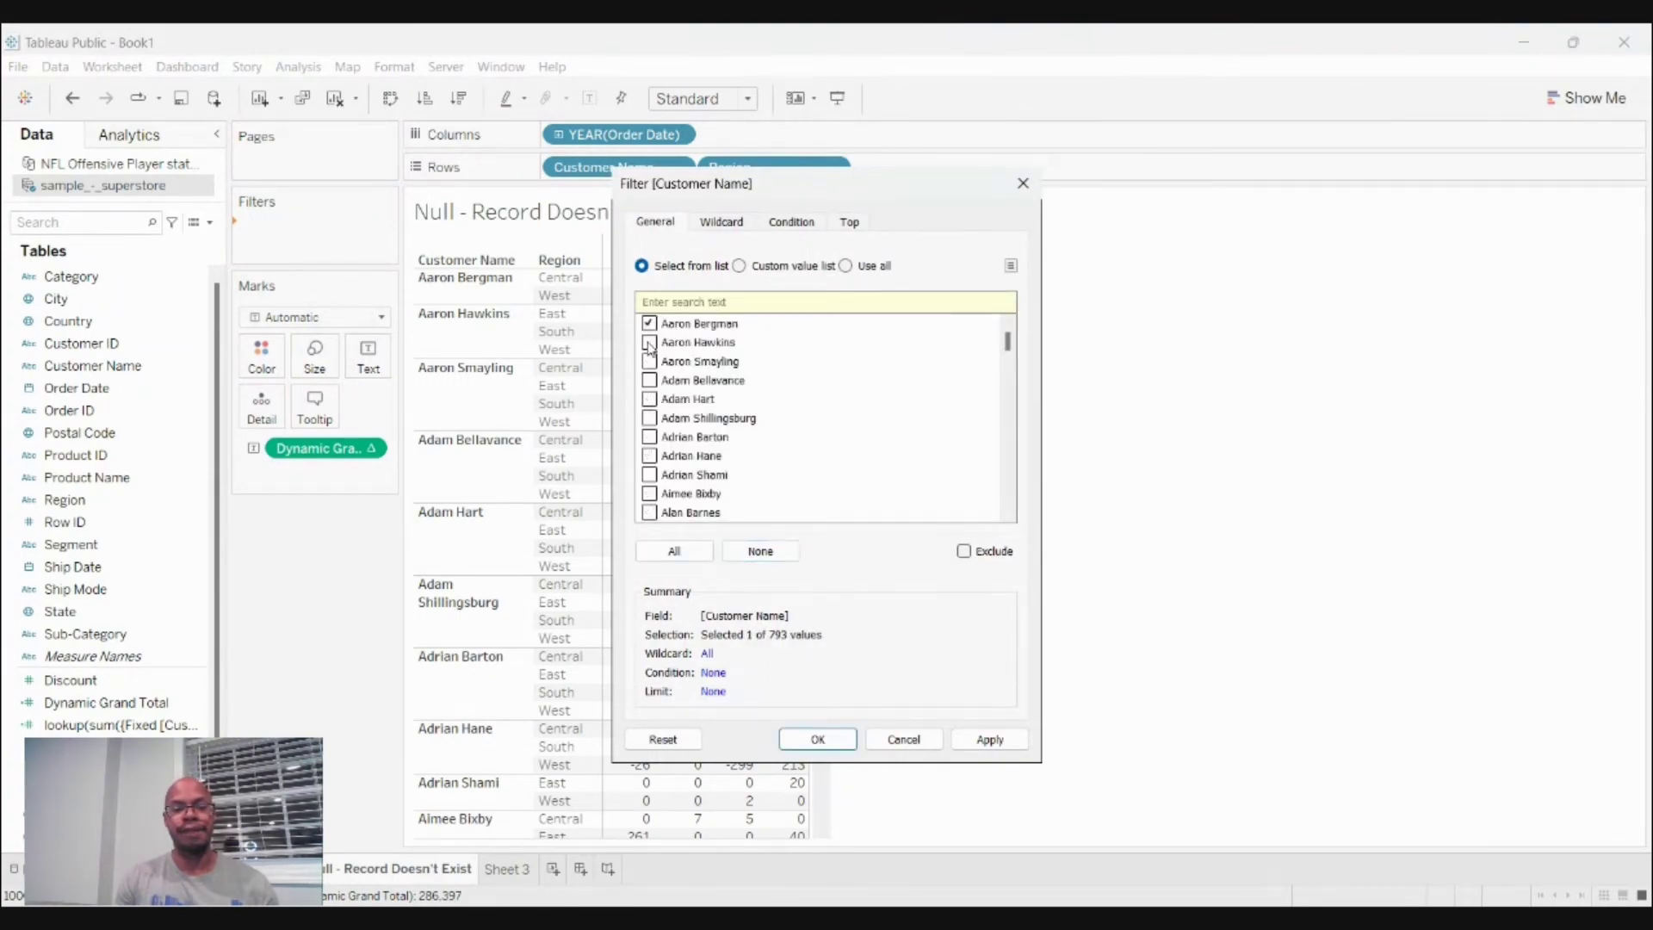
{"action": "left_click", "coordinate": [982, 740]}
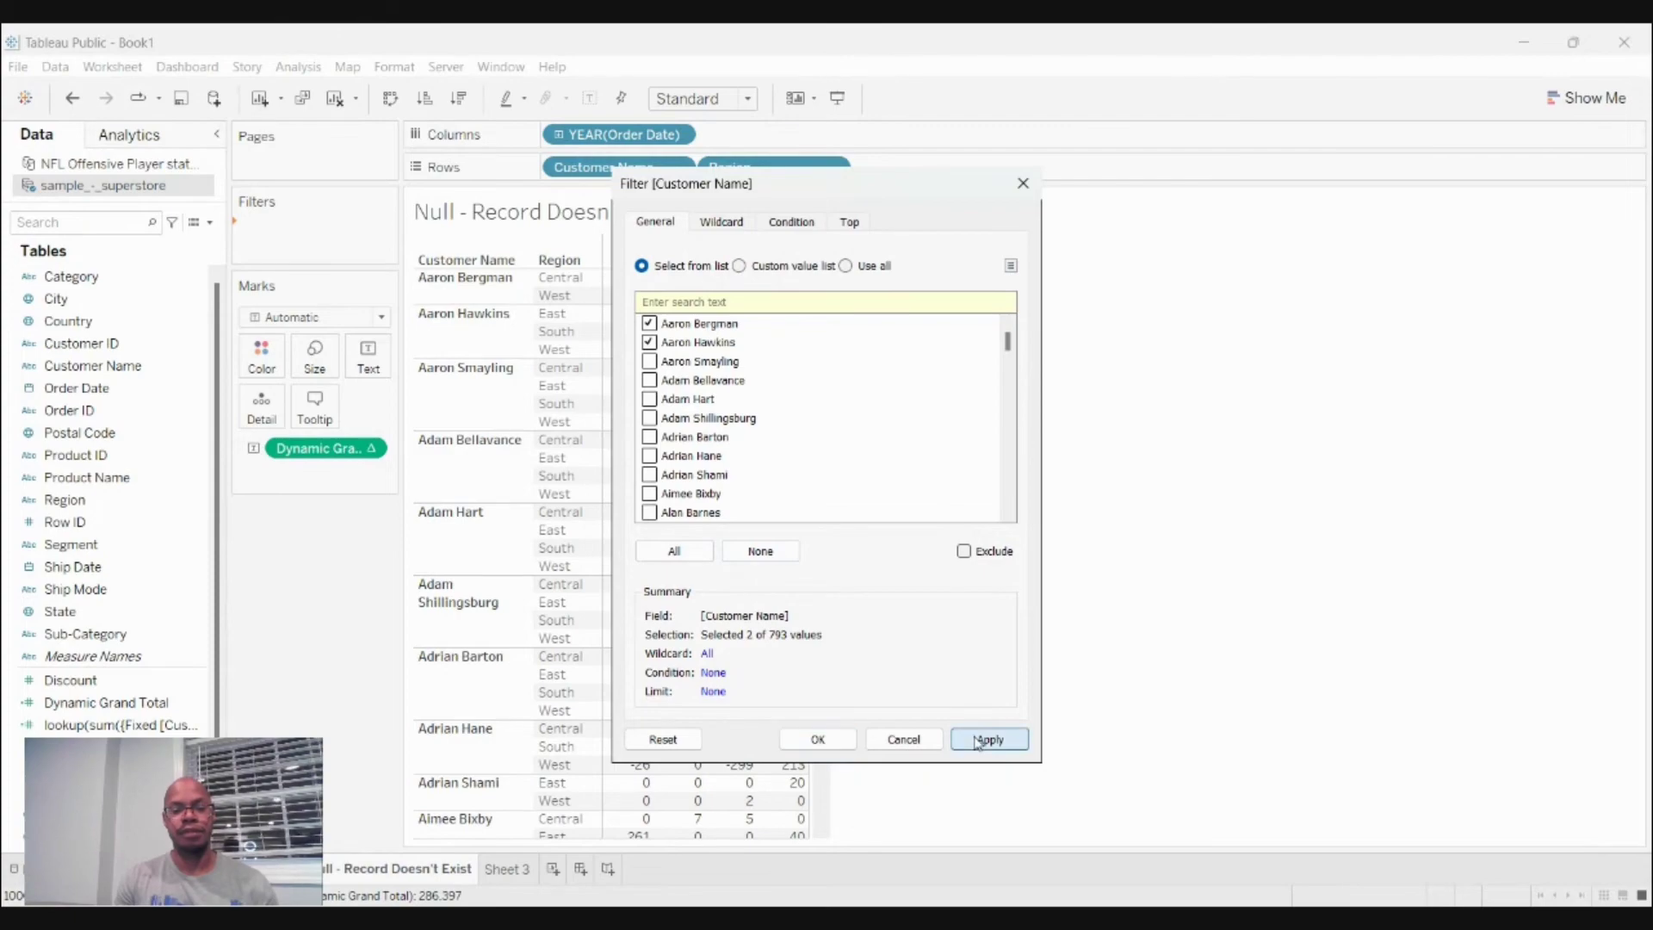
{"action": "left_click", "coordinate": [818, 739]}
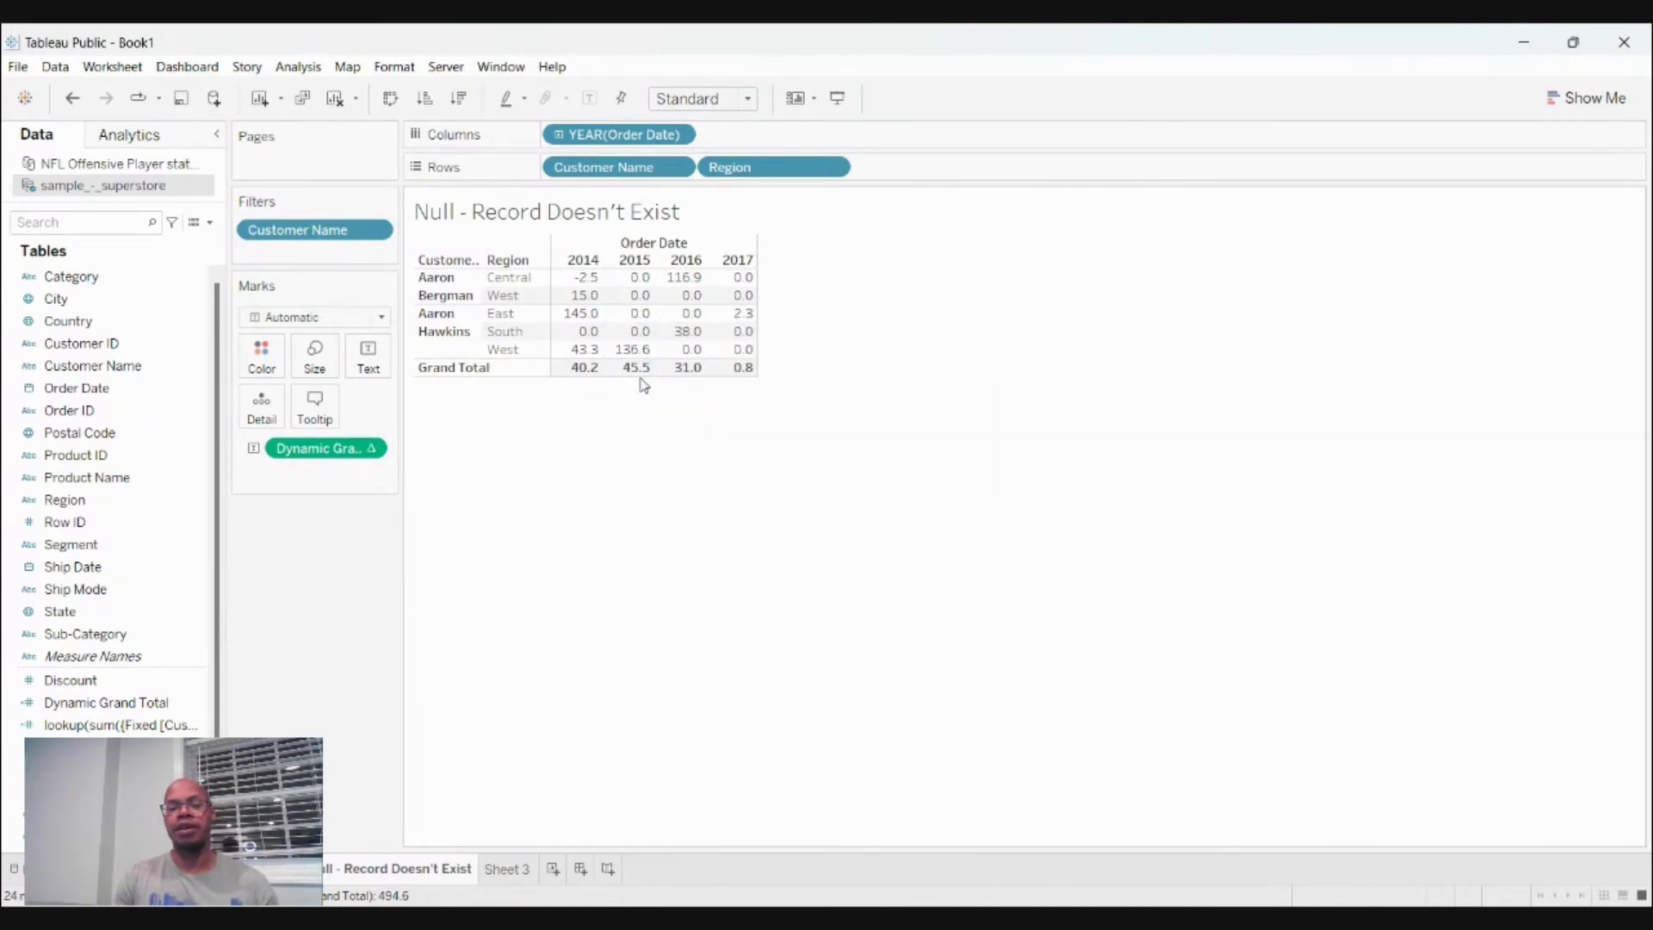
Inspect the regional values of both customers against the grand totals, checking the sum of all 2016 values.
{"action": "mouse_move", "coordinate": [646, 360]}
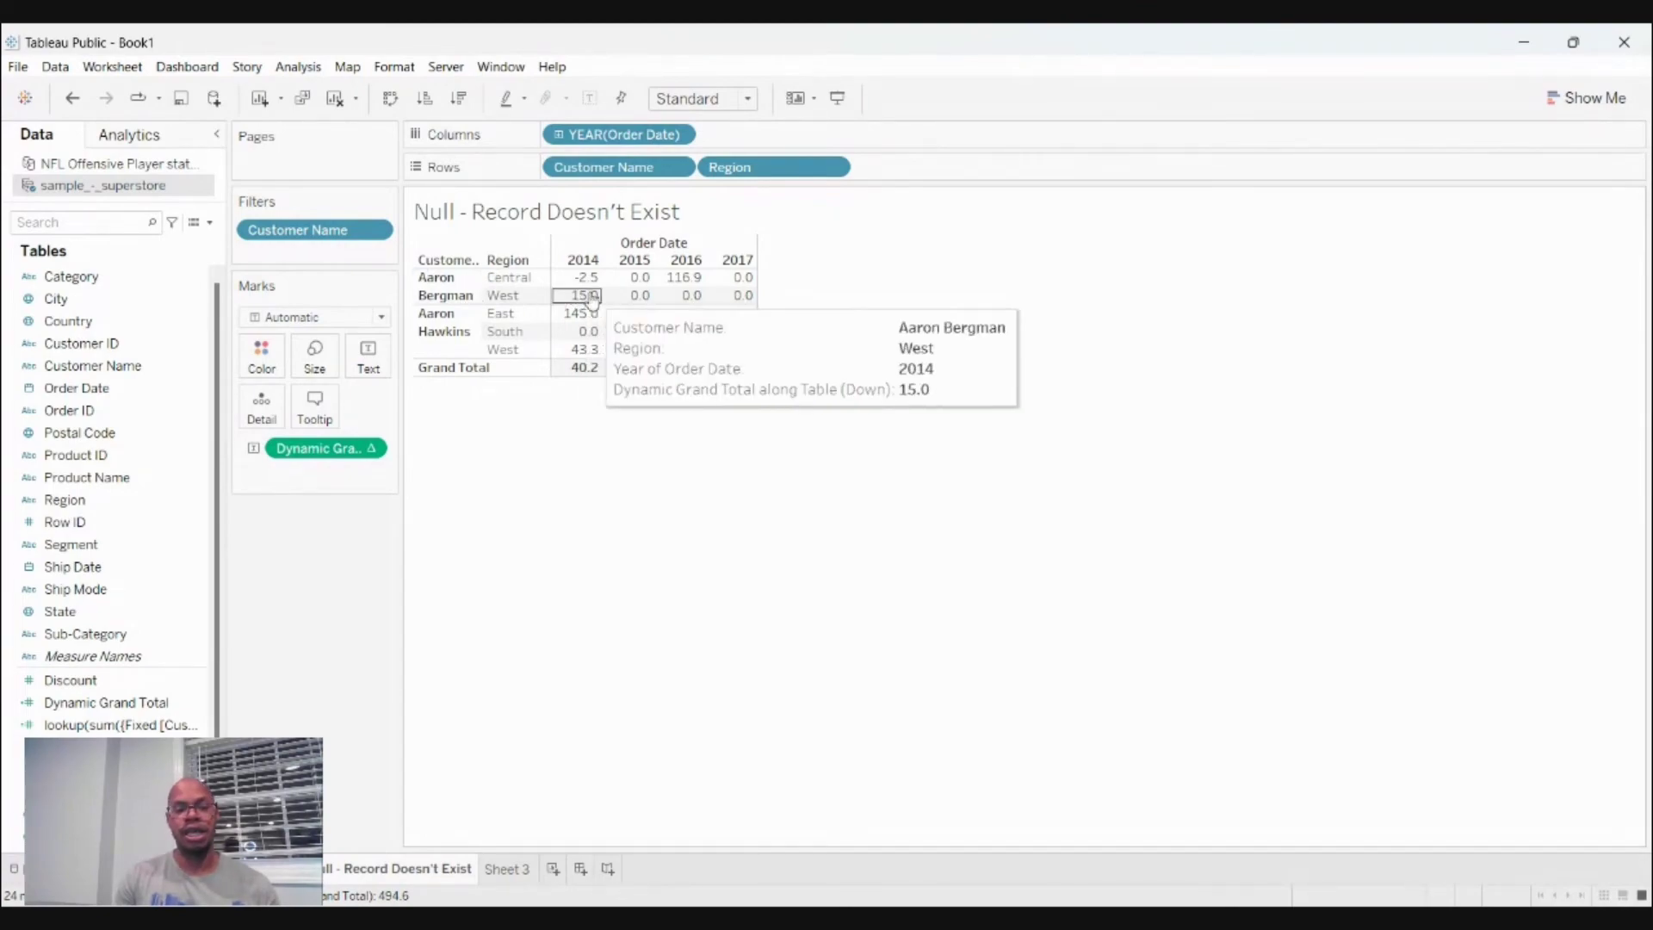
{"action": "mouse_move", "coordinate": [611, 299]}
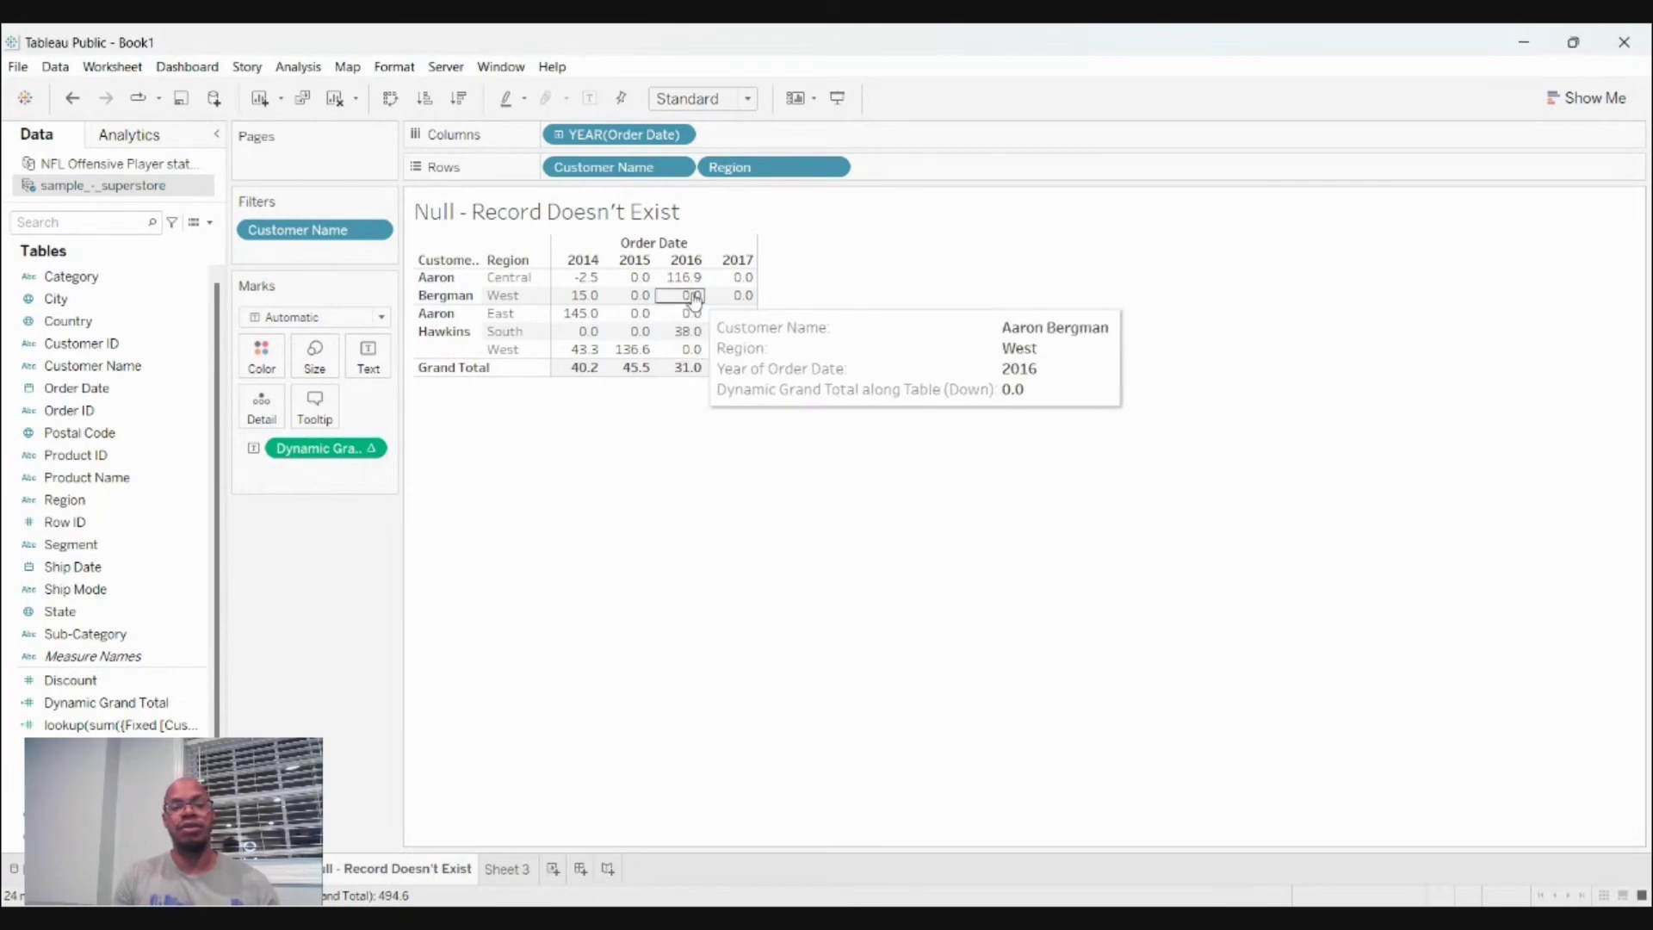
{"action": "left_click_drag", "start_coordinate": [683, 284], "coordinate": [701, 359]}
{"action": "left_click", "coordinate": [694, 446]}
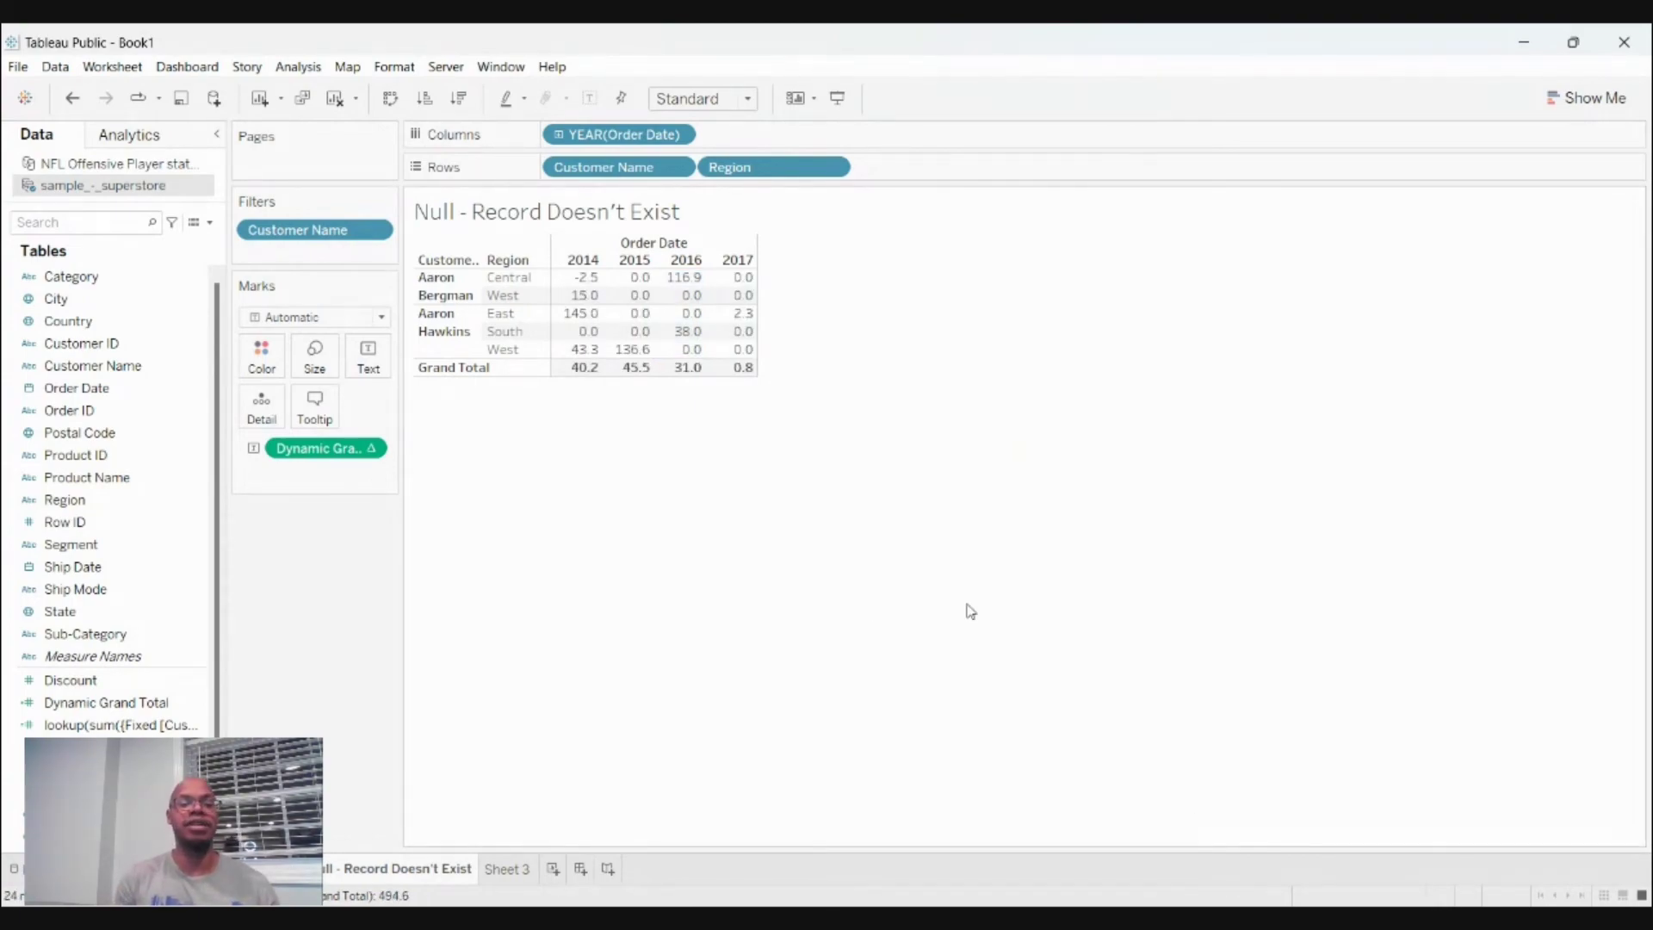
{"action": "mouse_move", "coordinate": [692, 340]}
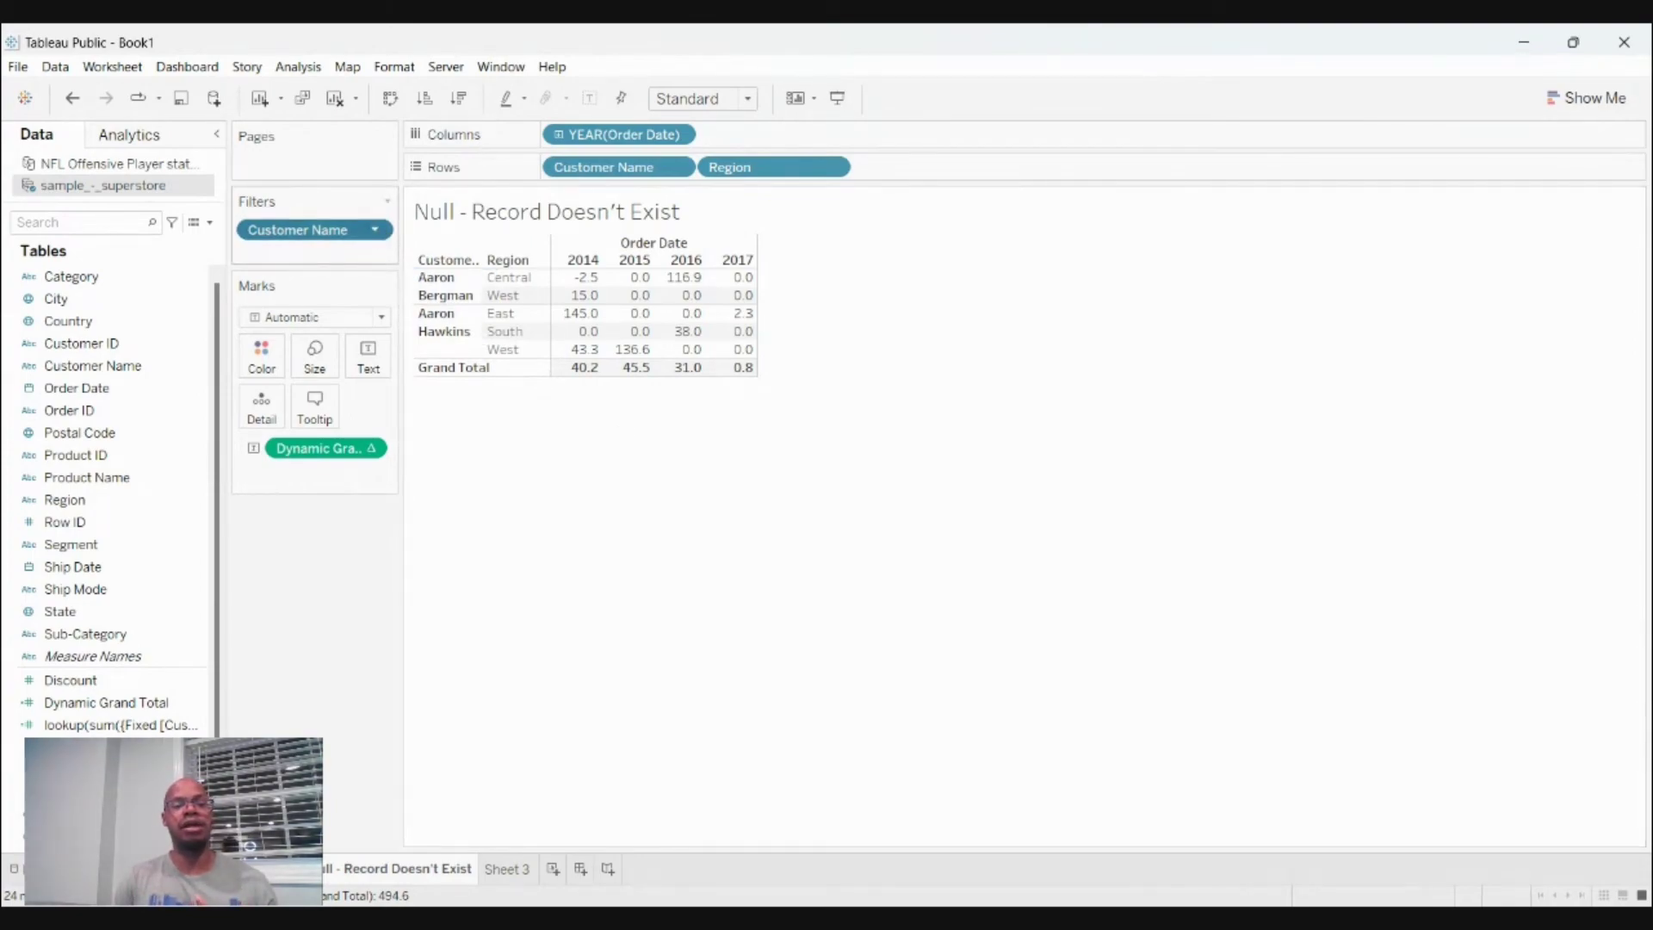
Remove the second listed customer from the Customer Name filter, keeping only the first, and inspect the 2014 grand total.
{"action": "double_click", "coordinate": [337, 243]}
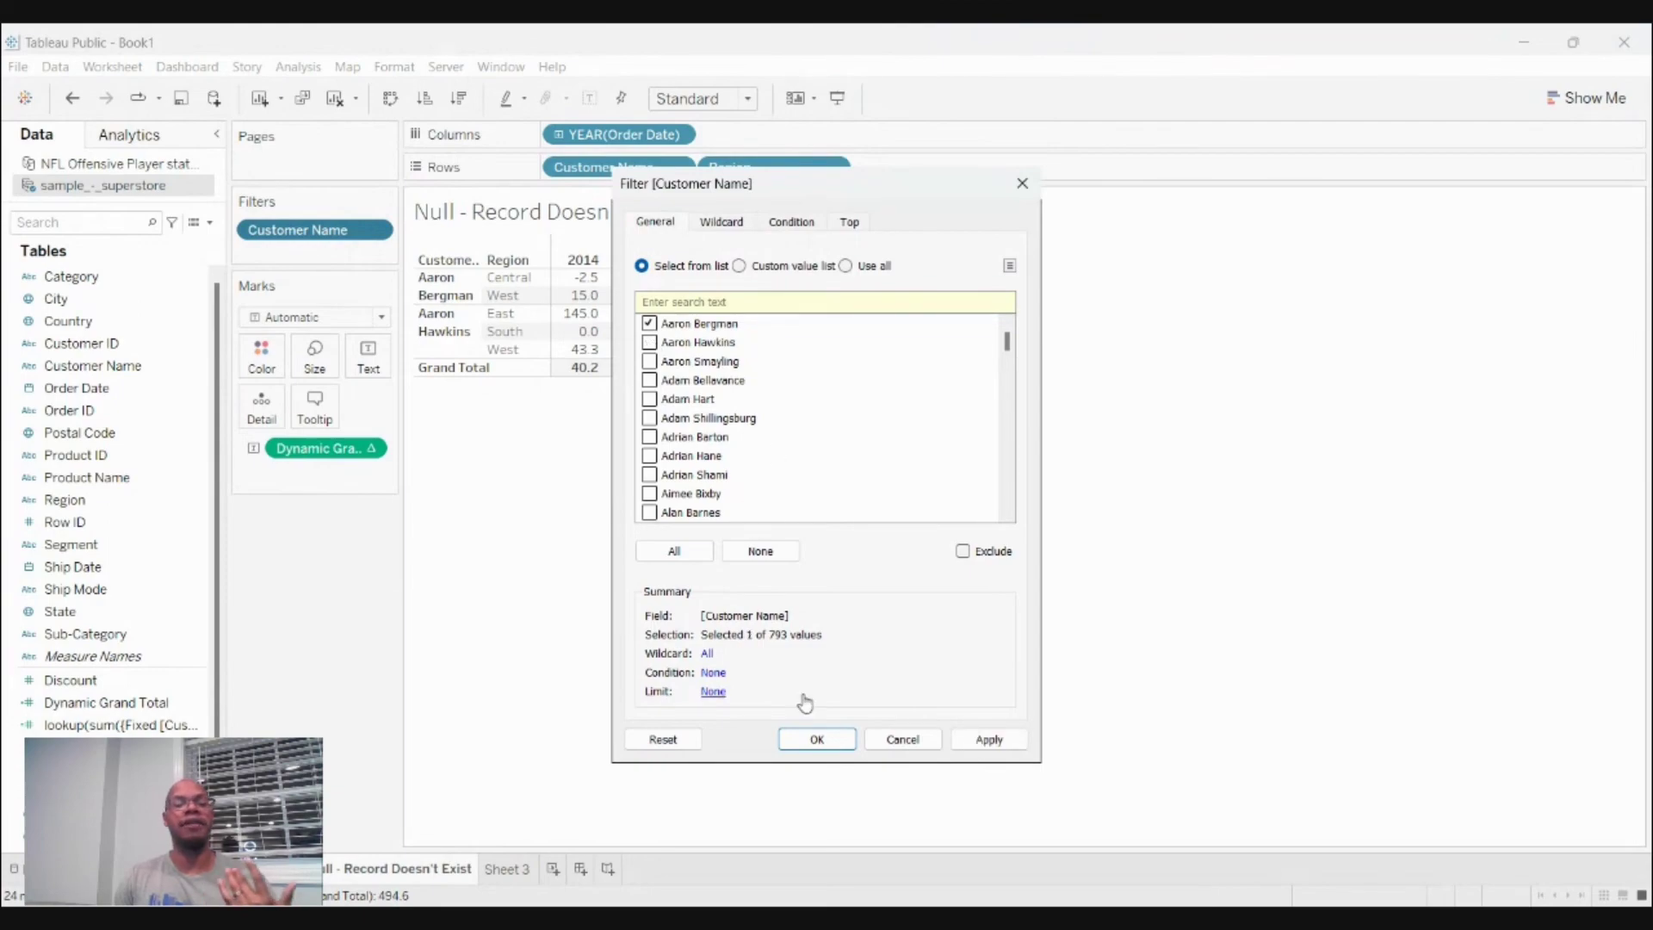
{"action": "left_click", "coordinate": [817, 740]}
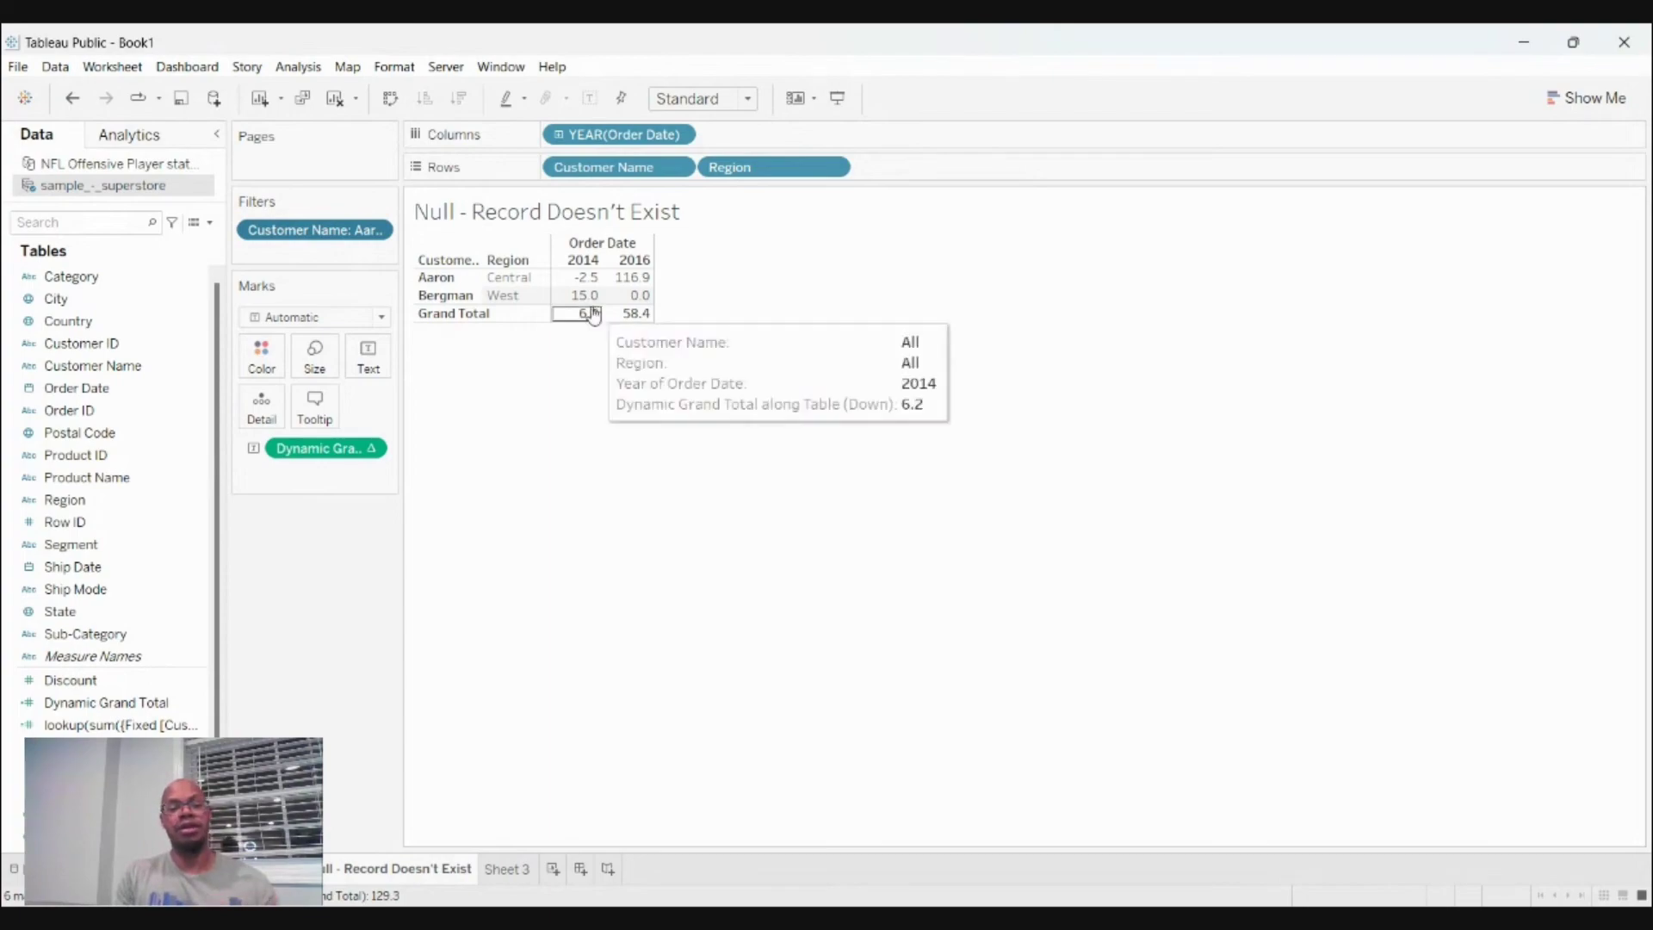
{"action": "mouse_move", "coordinate": [569, 283]}
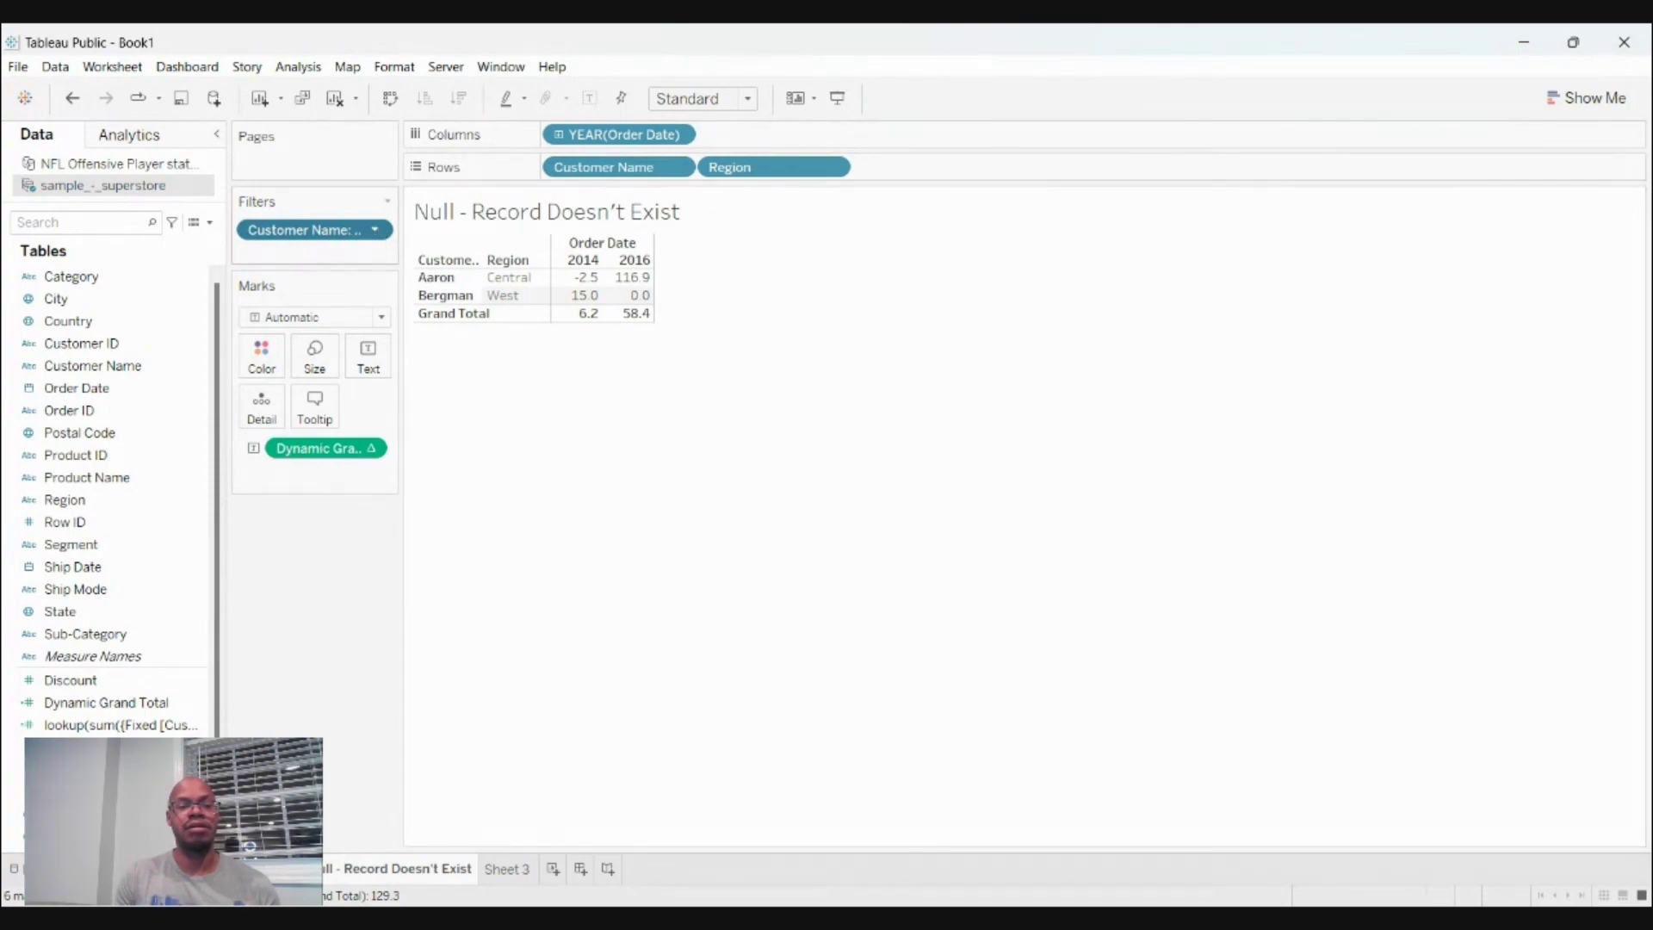
Switch the Customer Name filter from the first listed customer to only the second one, and inspect the 2015 West value.
{"action": "double_click", "coordinate": [345, 229]}
{"action": "left_click", "coordinate": [649, 342]}
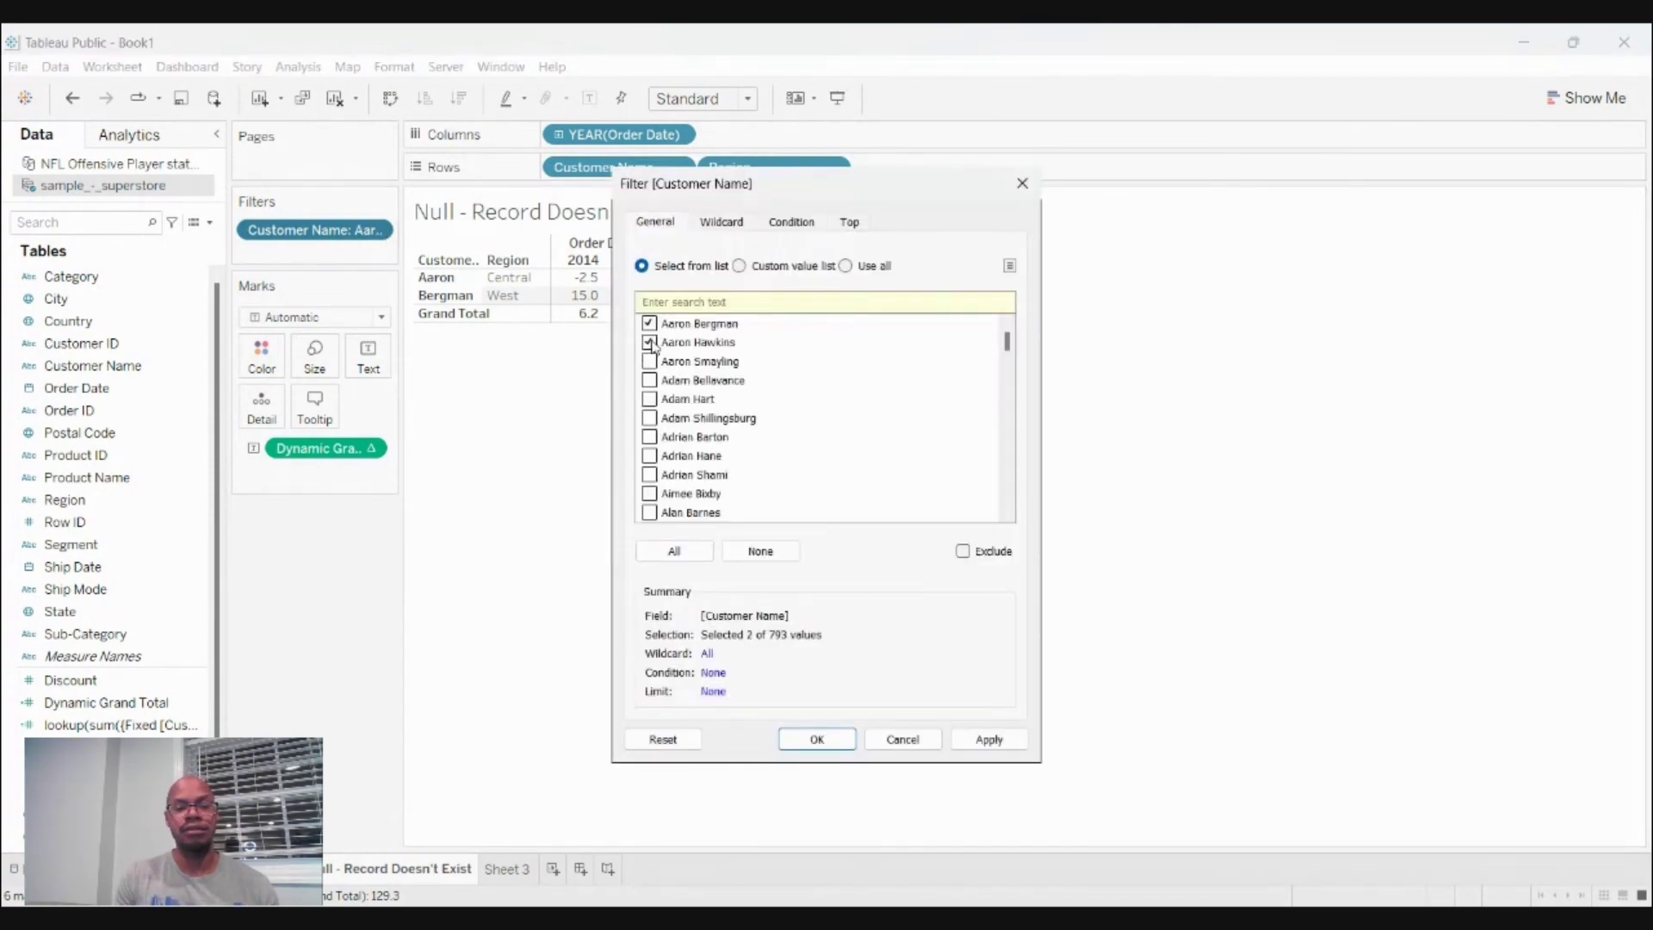
{"action": "left_click", "coordinate": [814, 739]}
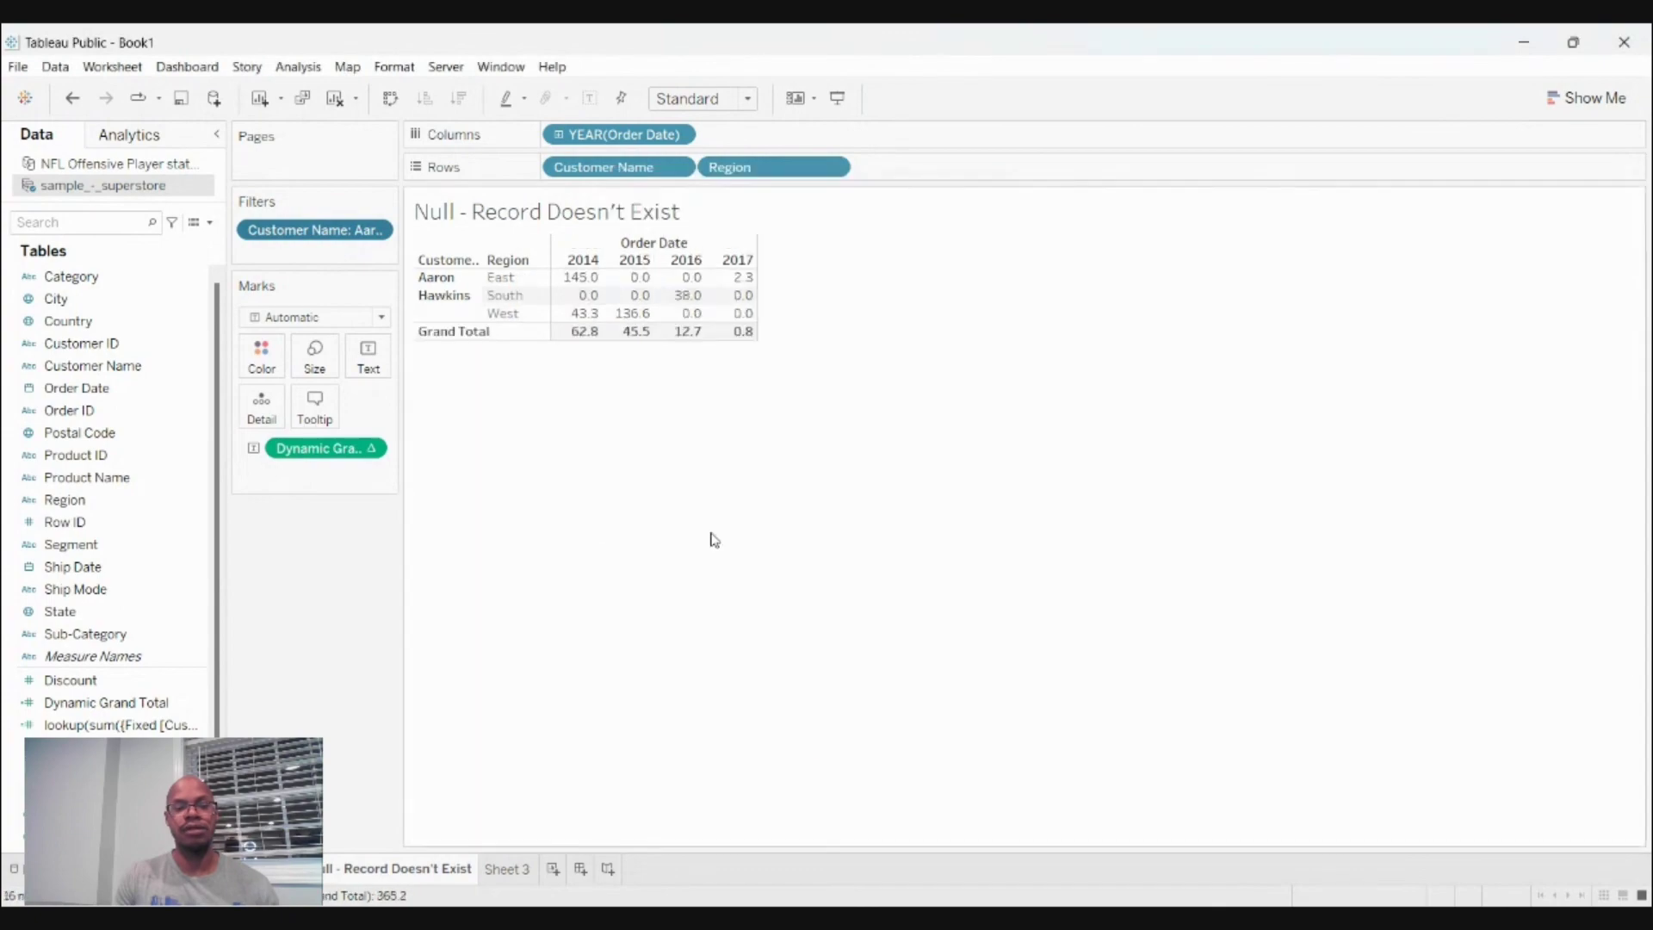
{"action": "mouse_move", "coordinate": [650, 315]}
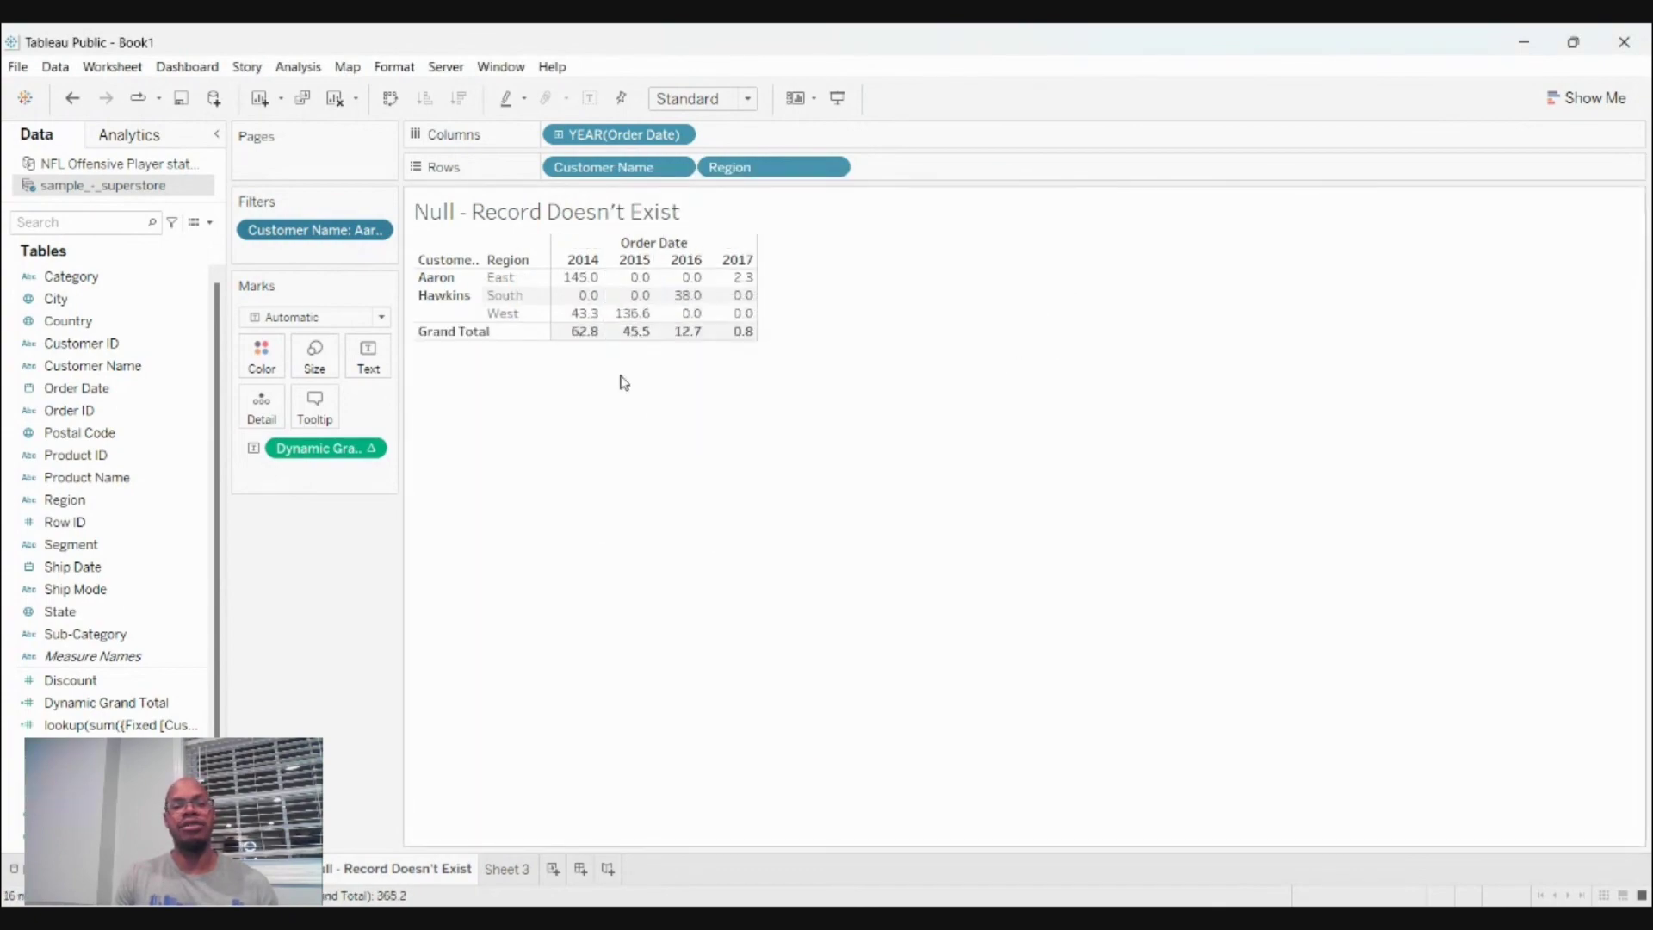
Check the Customer Name filter selection without changing it, and inspect the 2015 grand total and the 2015 South value.
{"action": "double_click", "coordinate": [348, 252]}
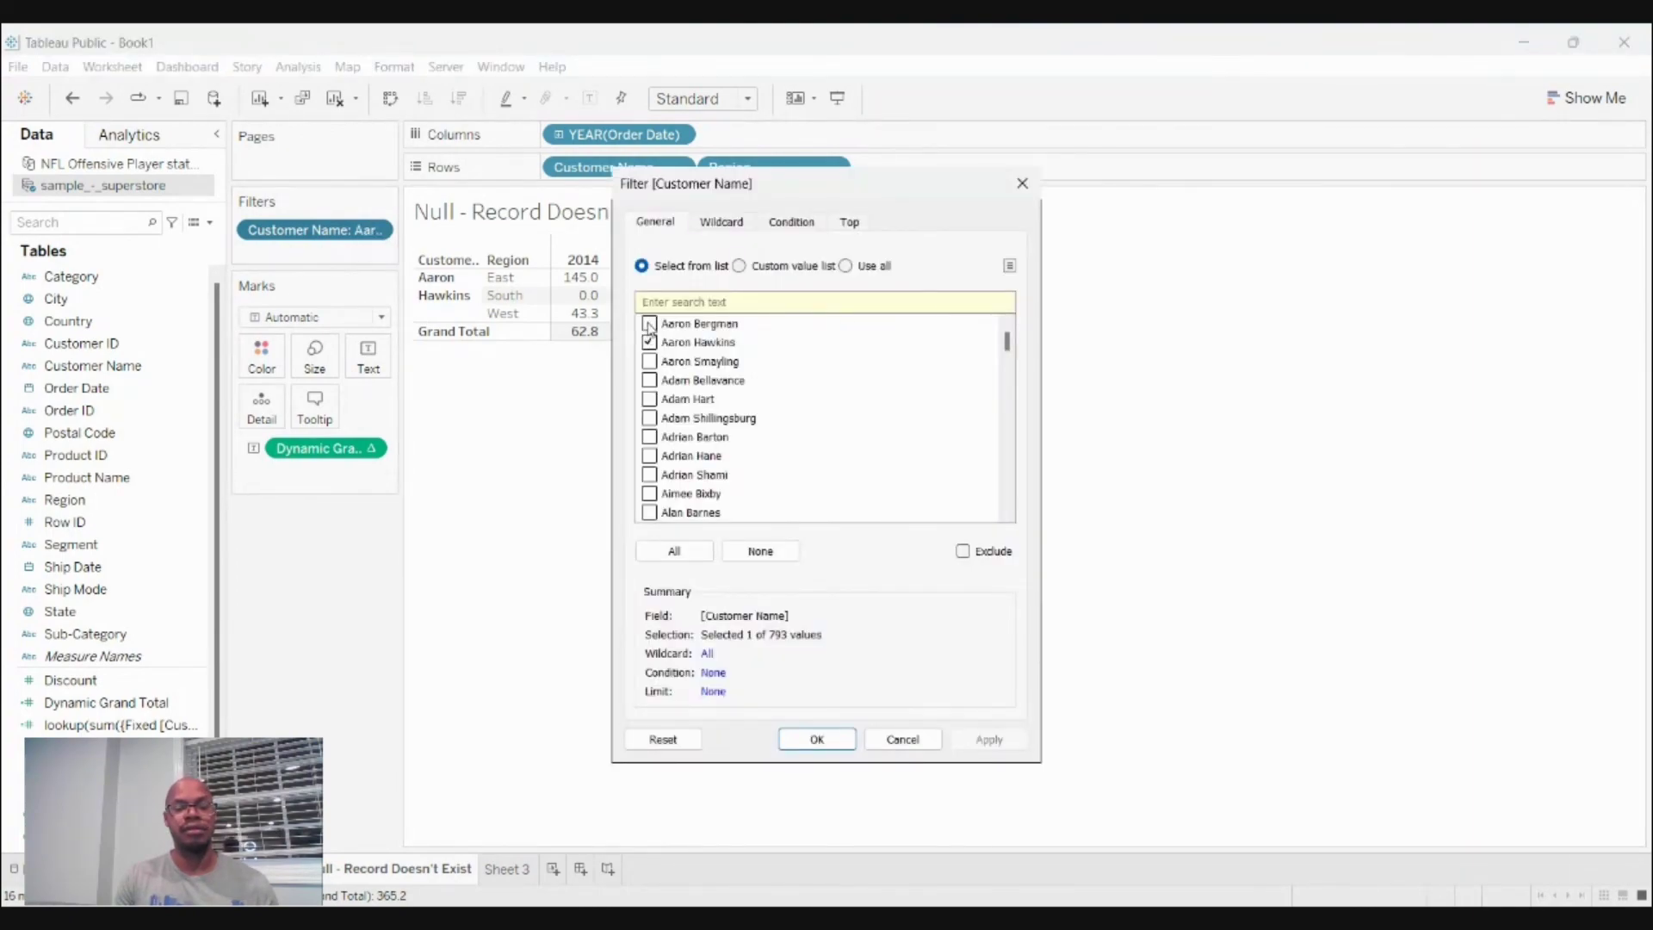
{"action": "left_click", "coordinate": [902, 739]}
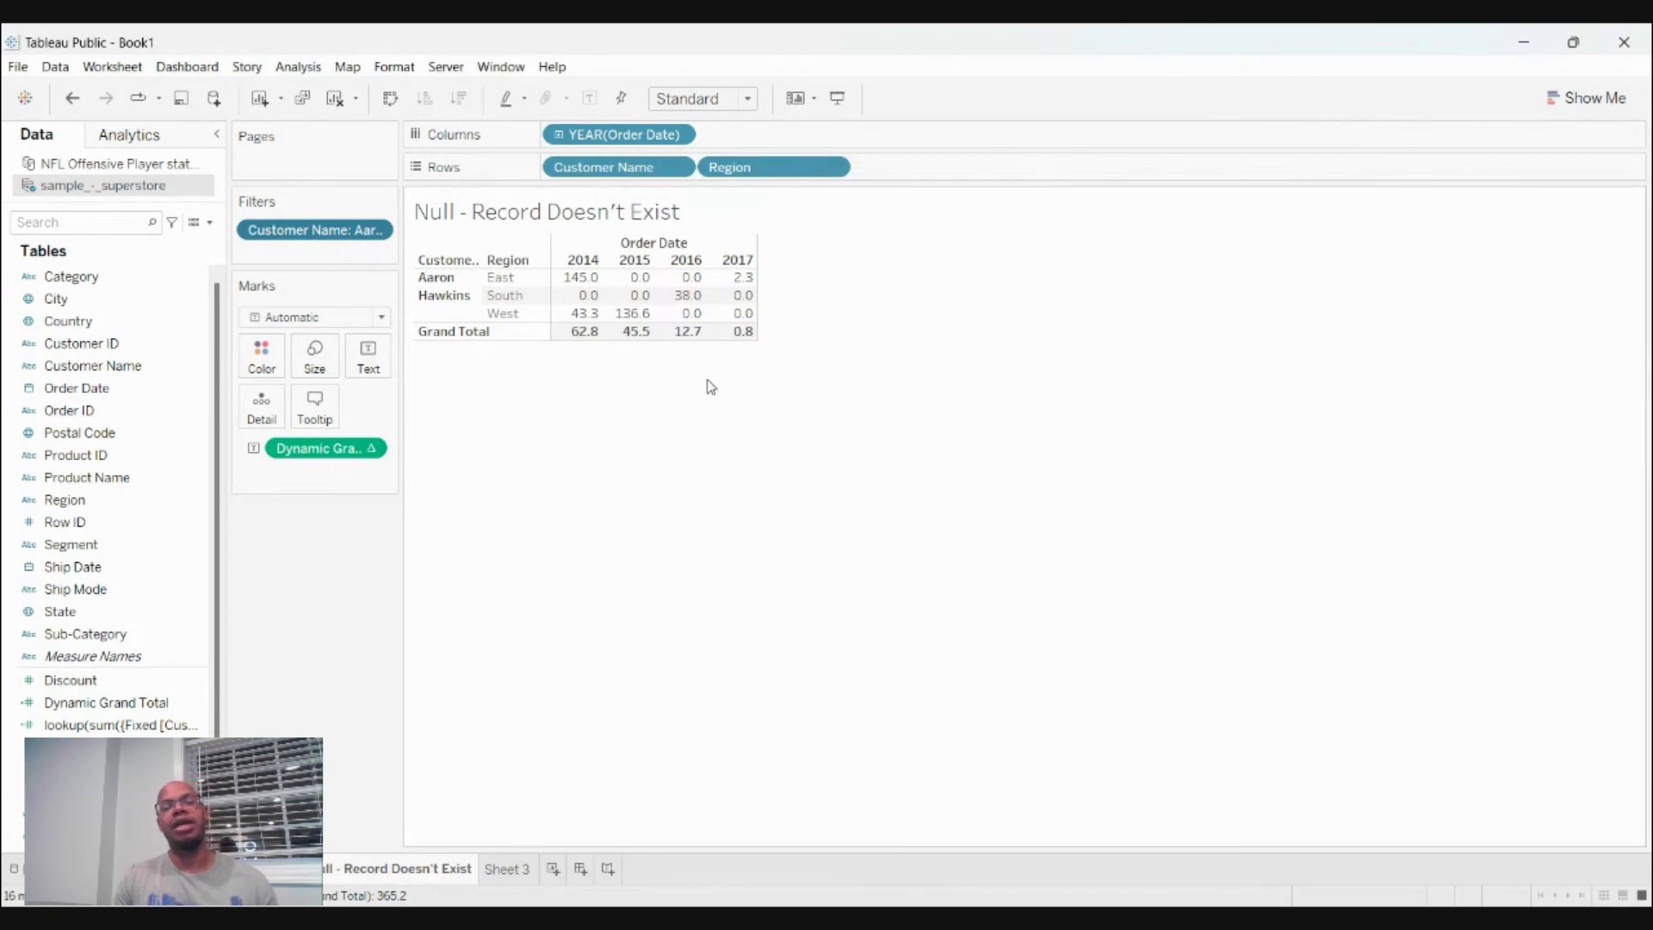
{"action": "mouse_move", "coordinate": [646, 334]}
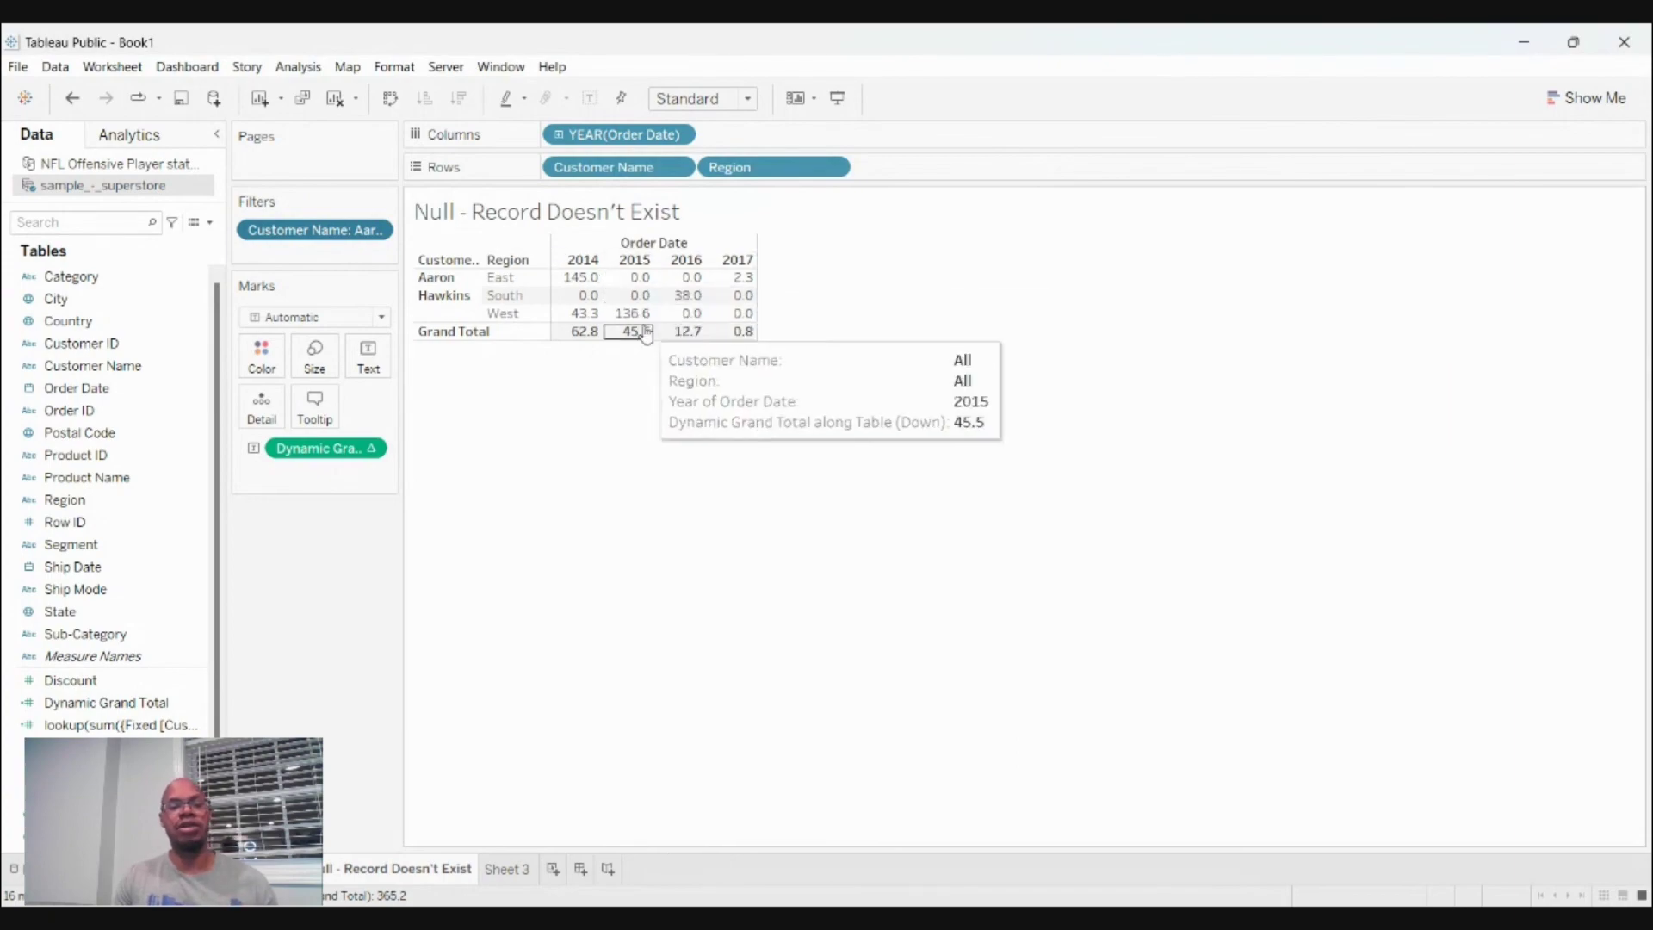
{"action": "mouse_move", "coordinate": [638, 300]}
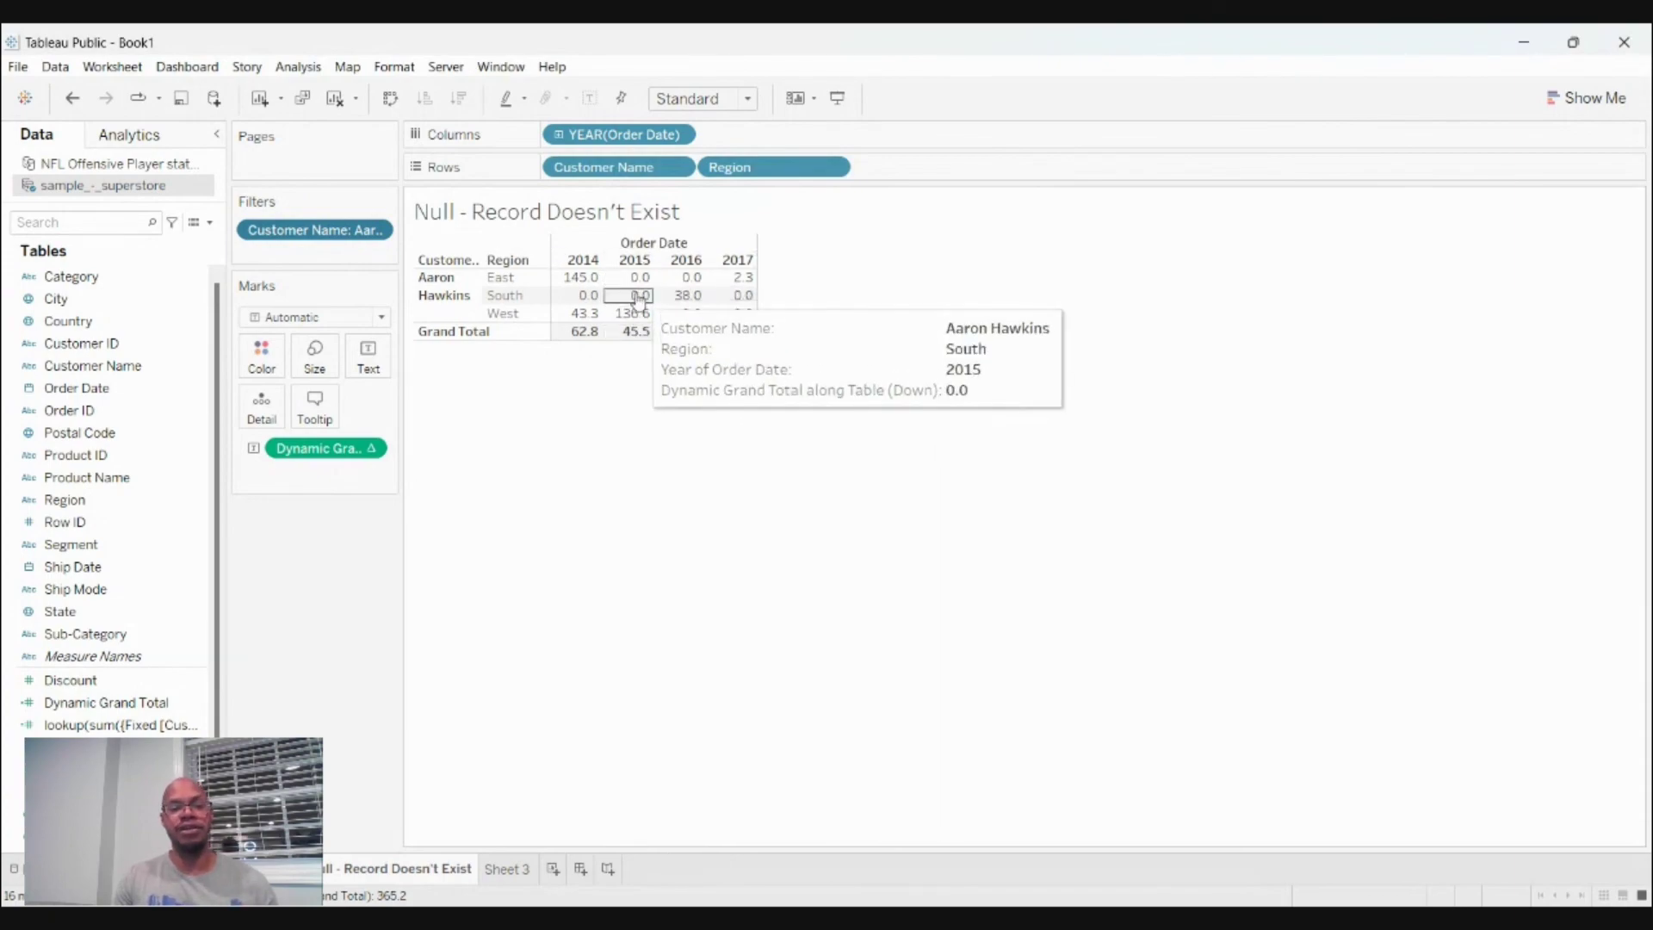